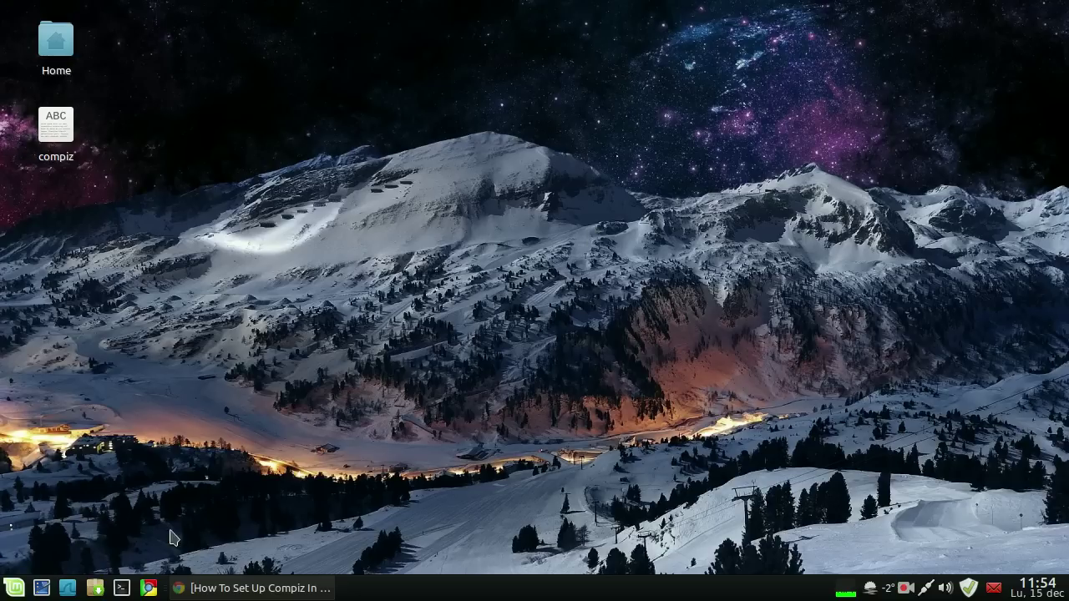
Bring up the Compiz setup article in Chrome and read through to the full install command in section 1.
click(222, 588)
scroll(394, 258, up, 12)
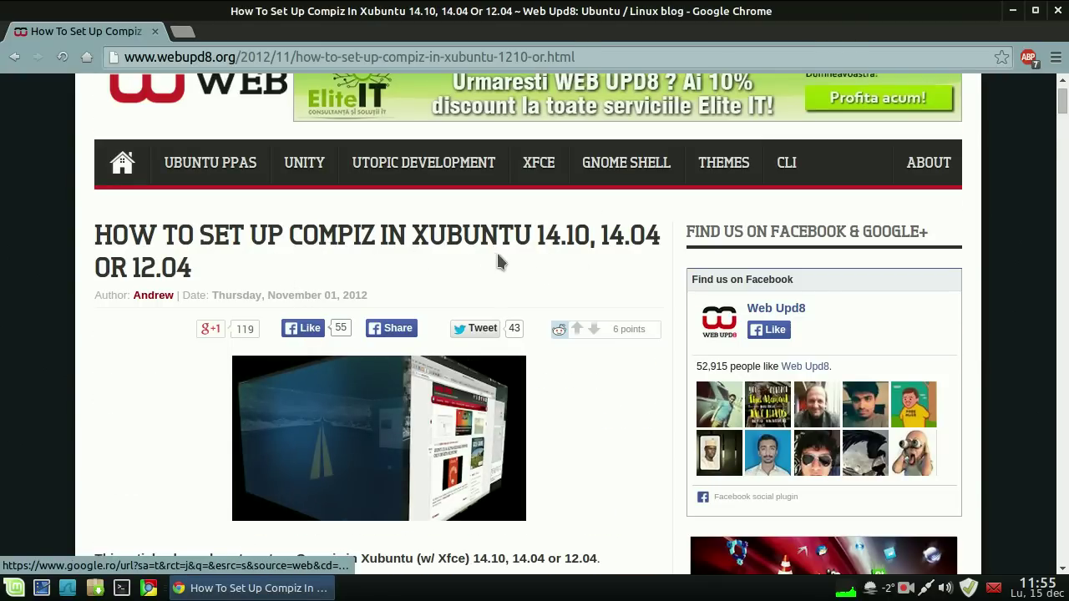
scroll(493, 250, down, 2)
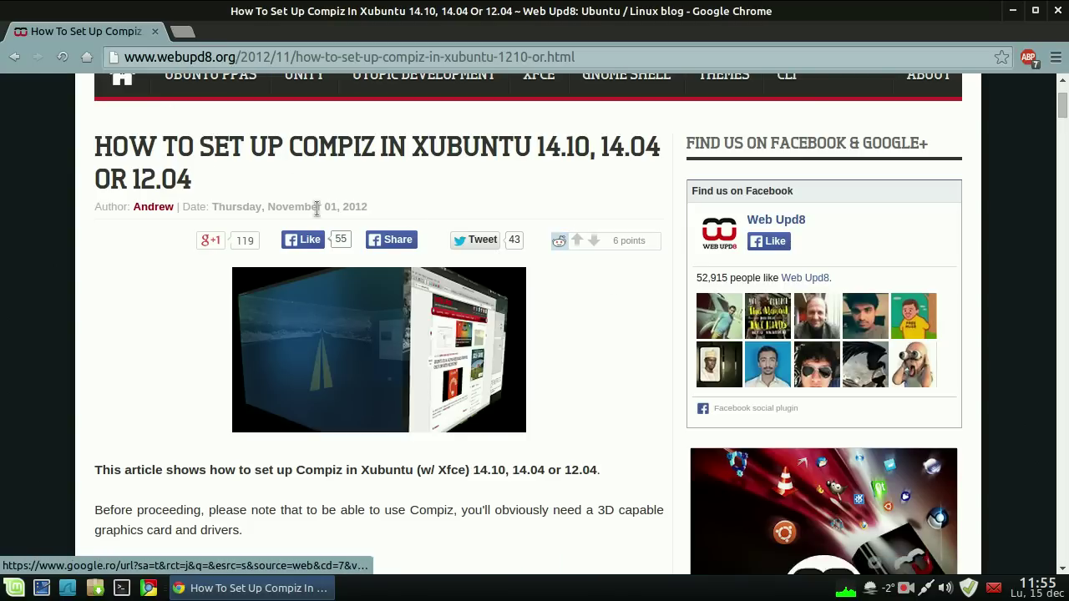
scroll(119, 389, down, 8)
scroll(152, 316, down, 1)
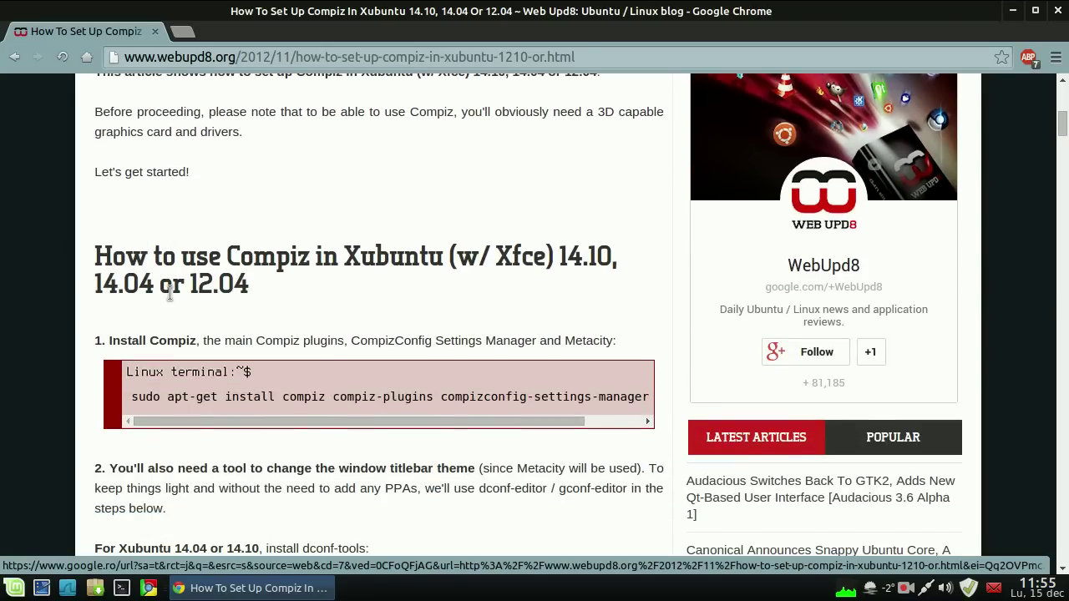
drag(304, 422, 412, 420)
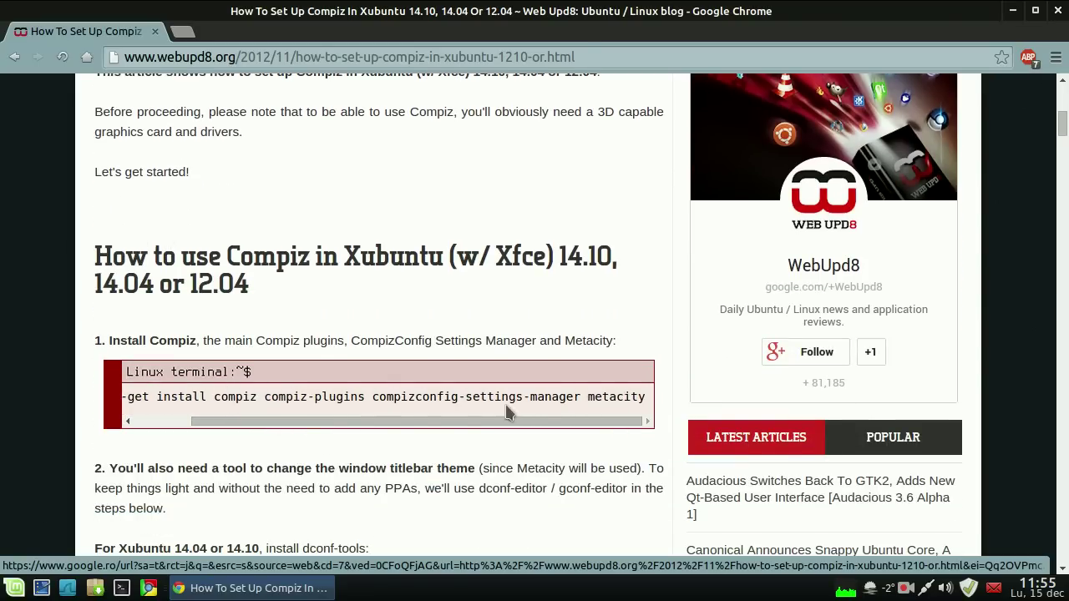
Open the compiz text file from the desktop and copy its whole sudo apt-get install command line.
click(220, 590)
double_click(53, 124)
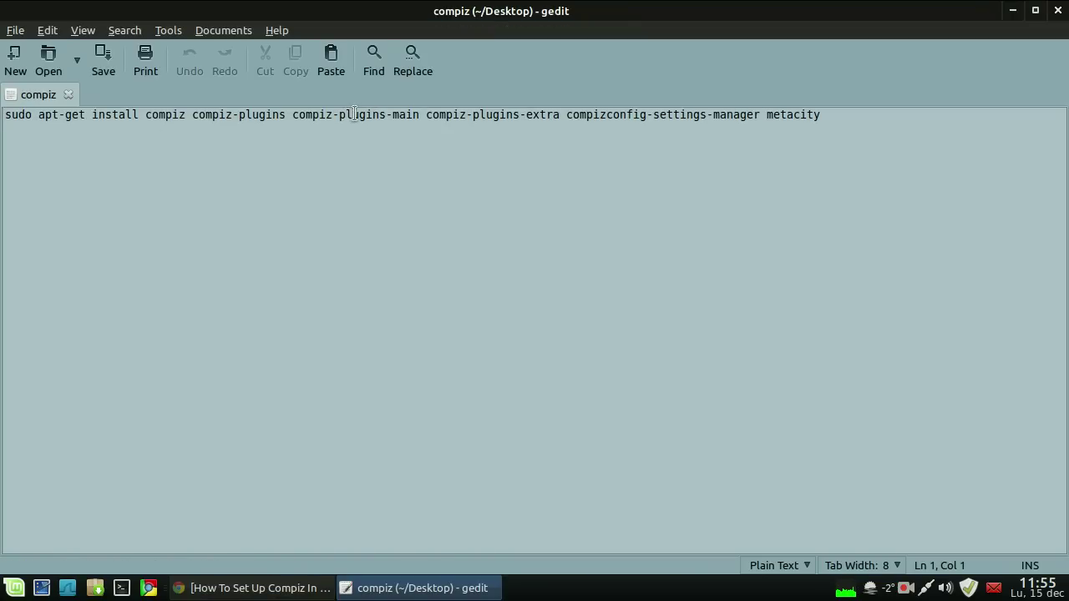
double_click(345, 115)
click(345, 114)
double_click(344, 114)
triple_click(344, 114)
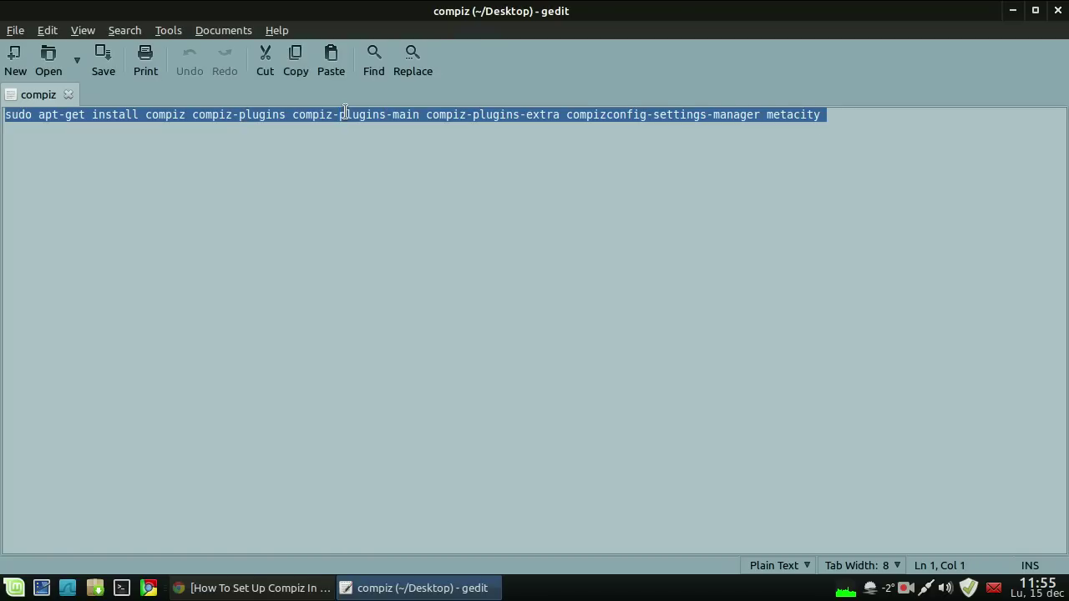
right_click(344, 114)
click(393, 183)
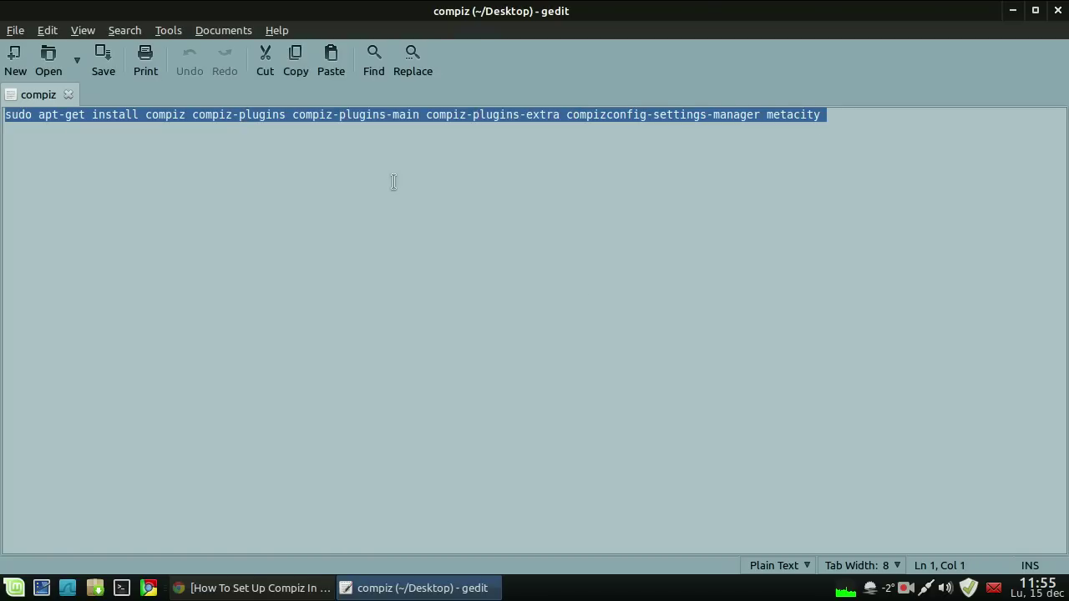
Paste the copied Compiz install command at the prompt of a new Terminal window, and minimize the window.
click(409, 588)
click(121, 588)
right_click(173, 46)
click(224, 109)
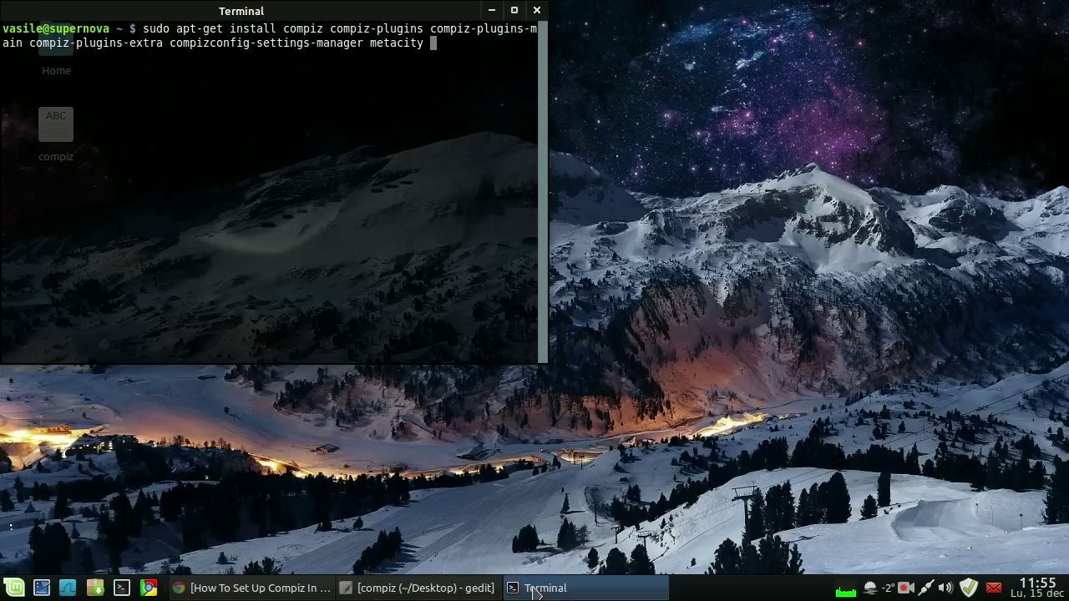
click(576, 588)
Return to the Chrome article and highlight the command "sudo apt-get install dconf-tools" in section 2.
click(251, 588)
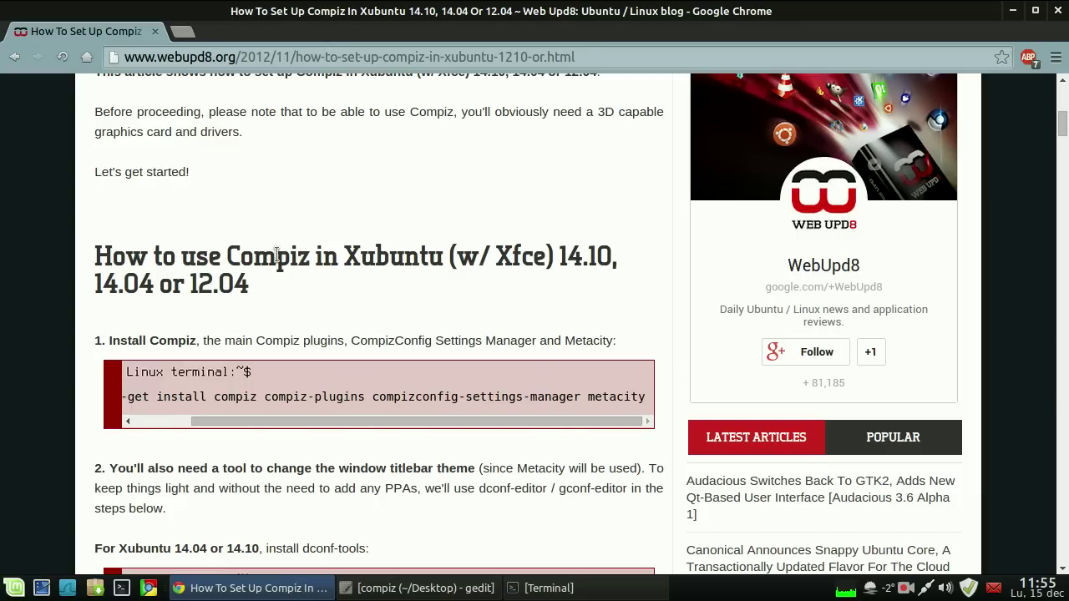
scroll(351, 301, down, 5)
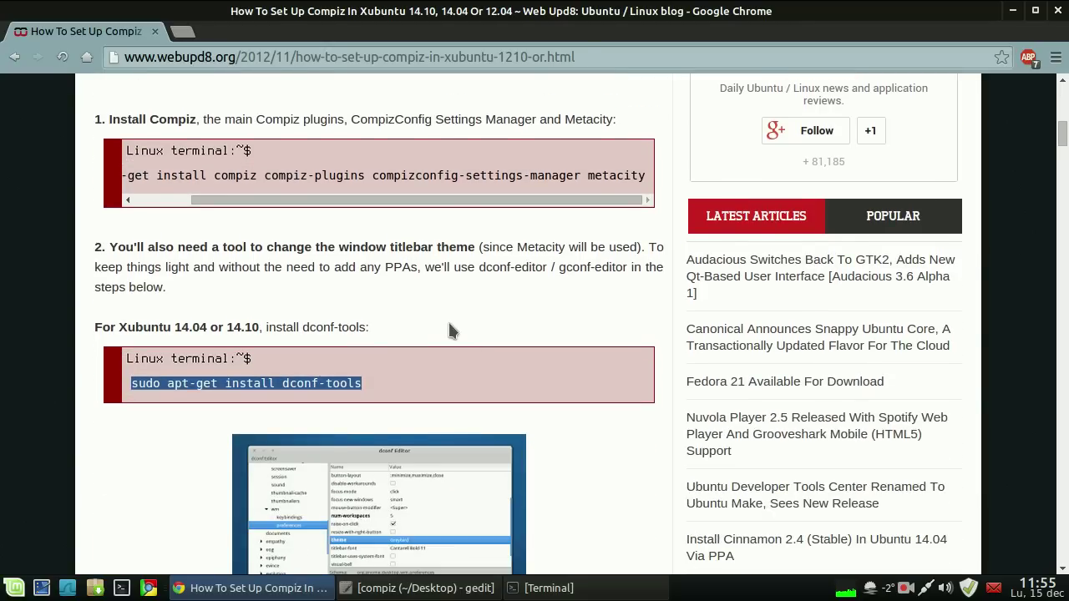
scroll(460, 334, down, 1)
click(254, 343)
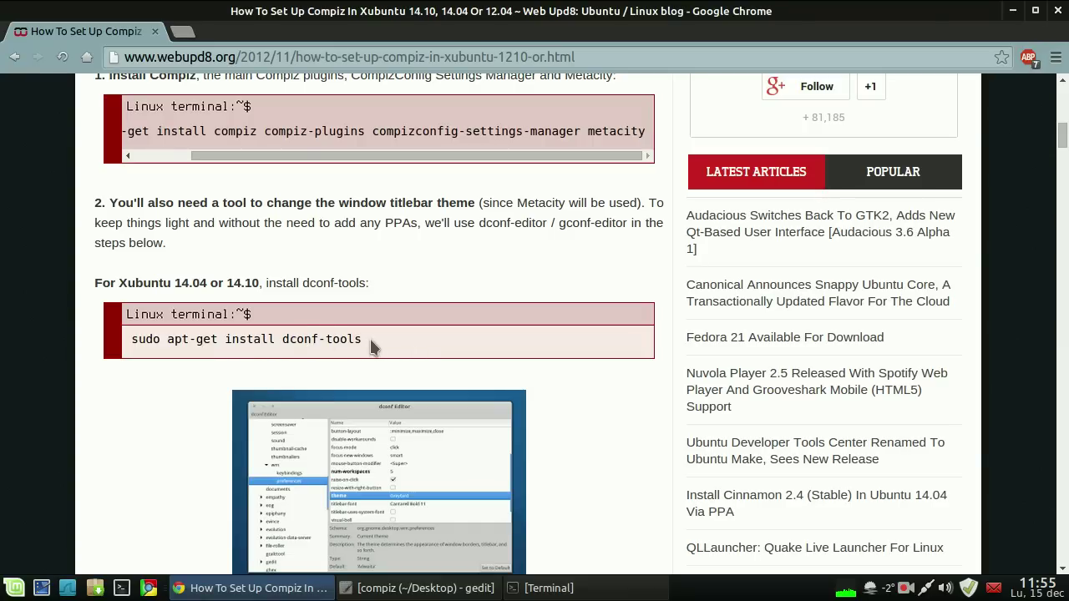
drag(131, 338, 376, 339)
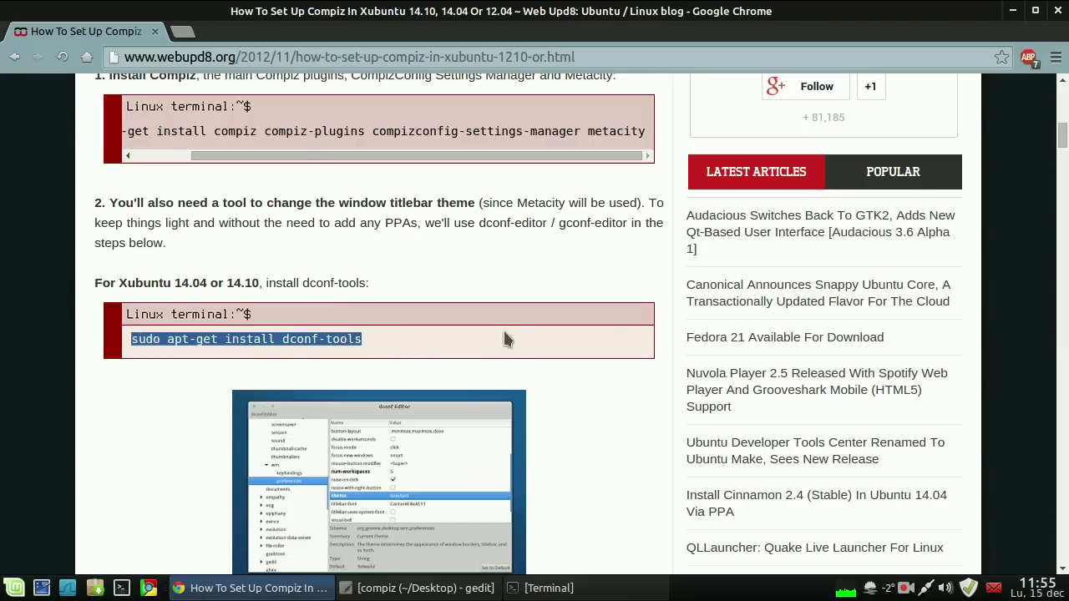
Read the article's theme instructions and section 3 on the plugins that Compiz requires.
scroll(389, 359, down, 5)
scroll(585, 304, down, 6)
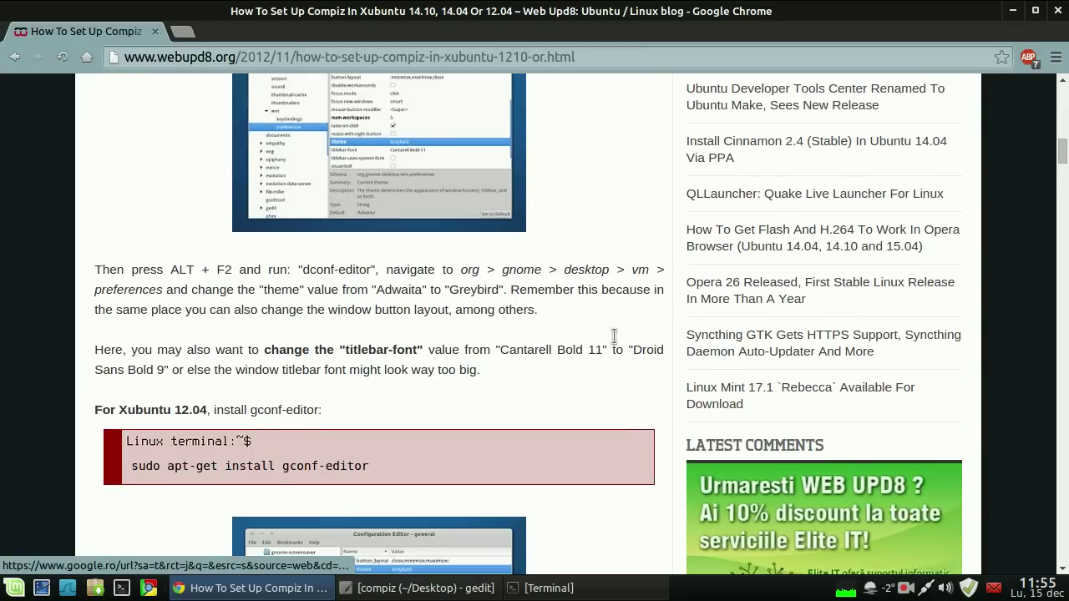
scroll(600, 297, down, 13)
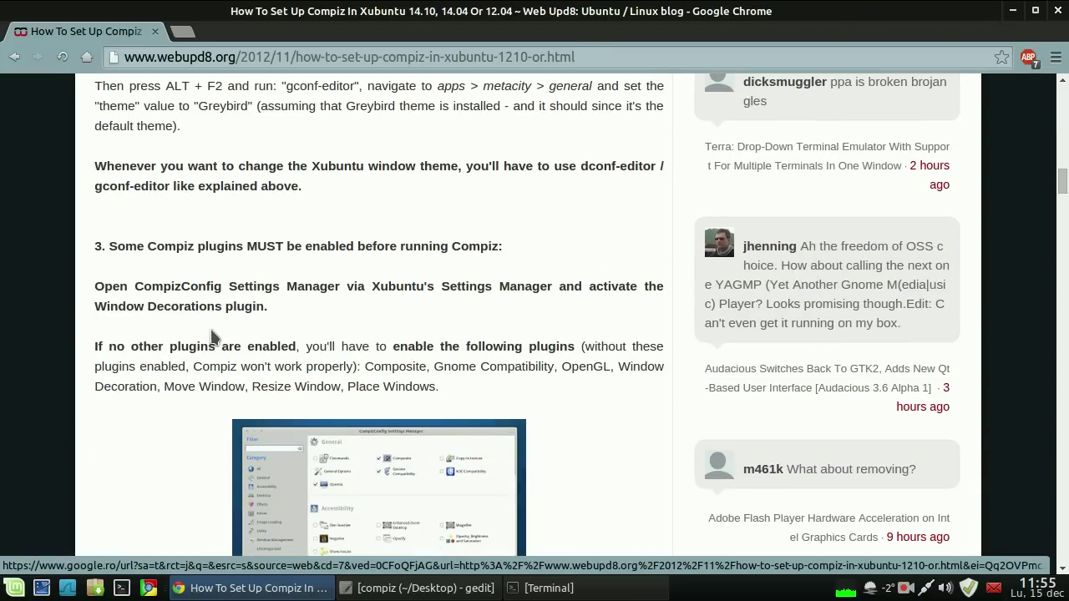
drag(125, 345, 264, 348)
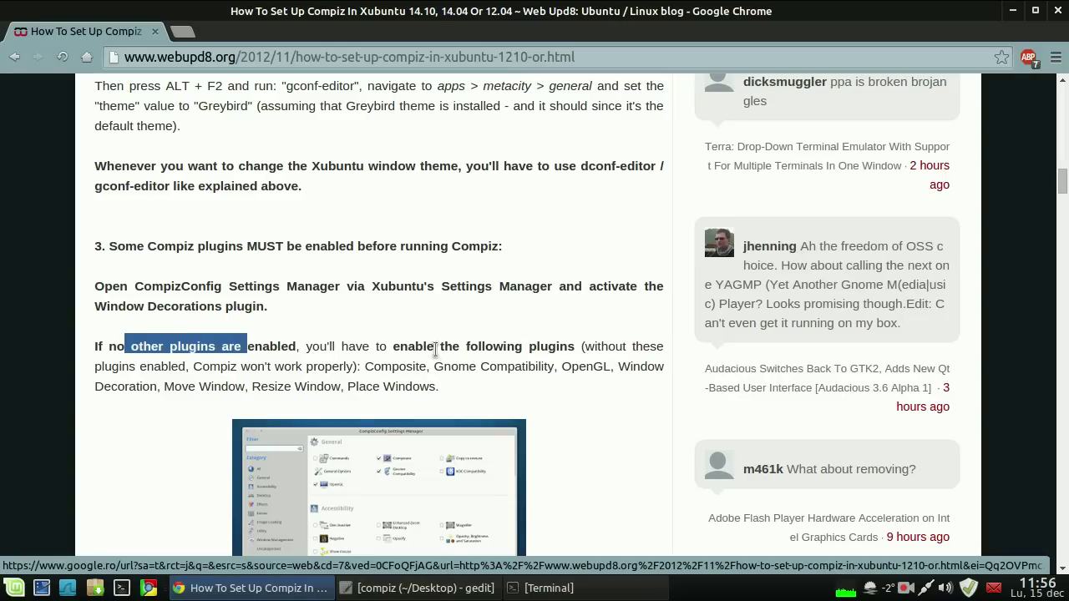
scroll(564, 340, down, 2)
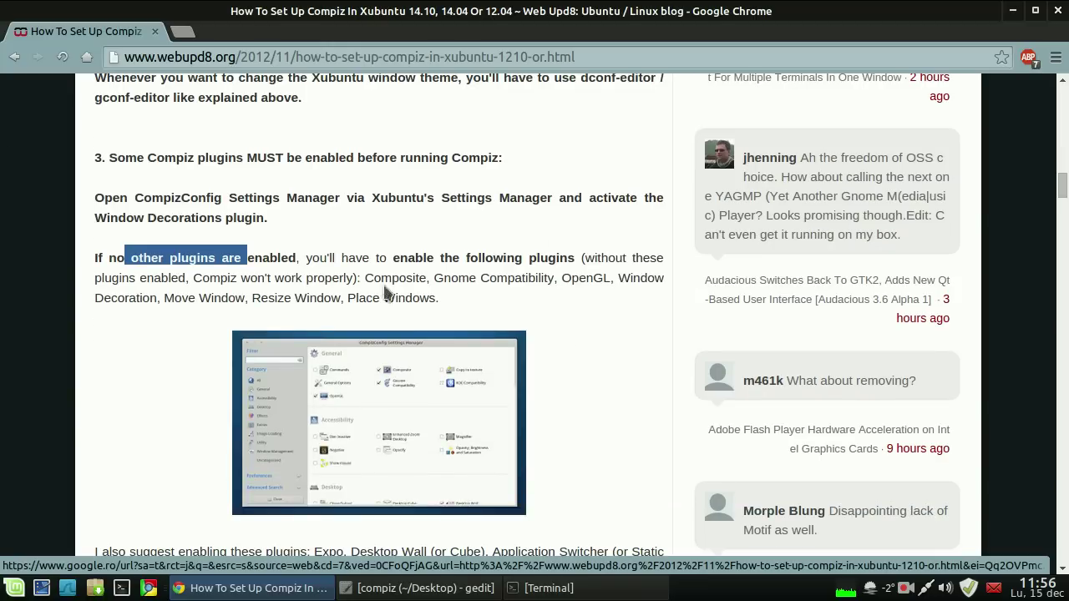
Search the applications for "com", open CompizConfig Settings Manager and dismiss its caution message.
click(15, 588)
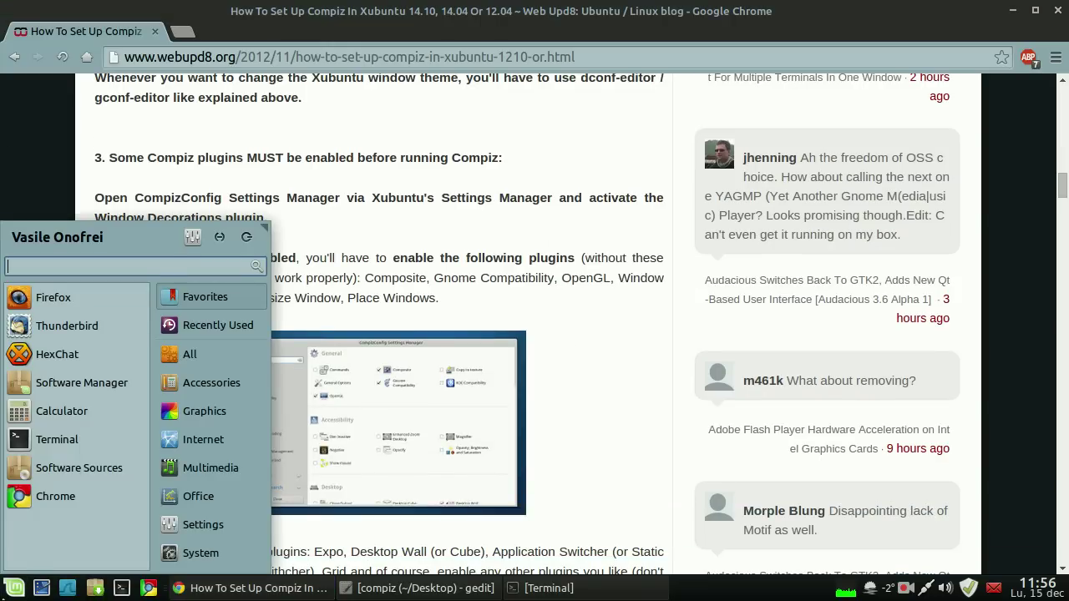
text(com)
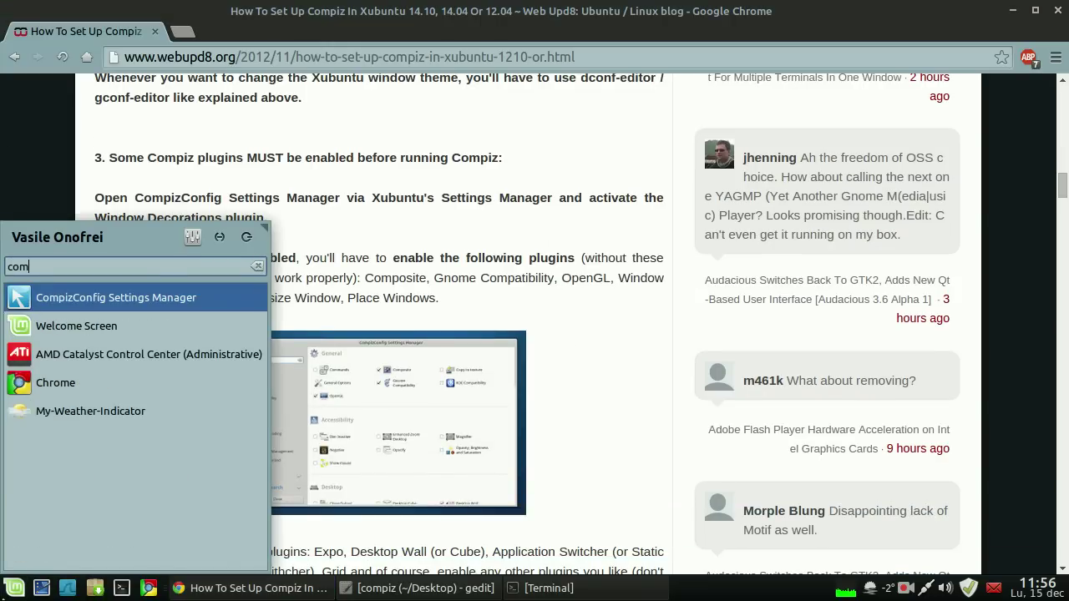
click(114, 301)
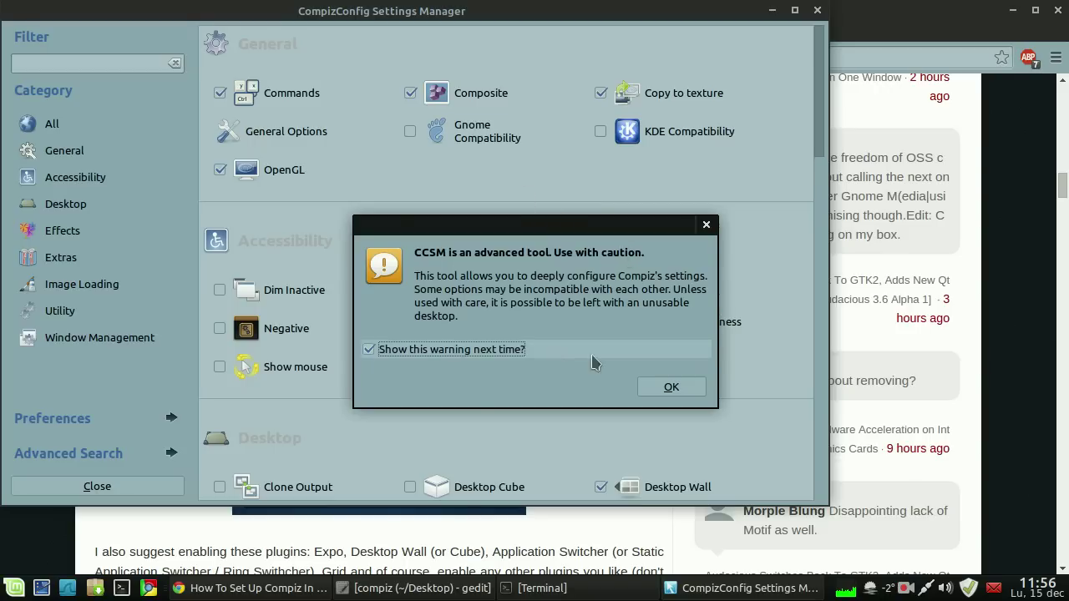
click(401, 359)
click(672, 386)
Enable the Gnome Compatibility plugin under General and the Window Decoration plugin under Effects.
drag(649, 19, 679, 334)
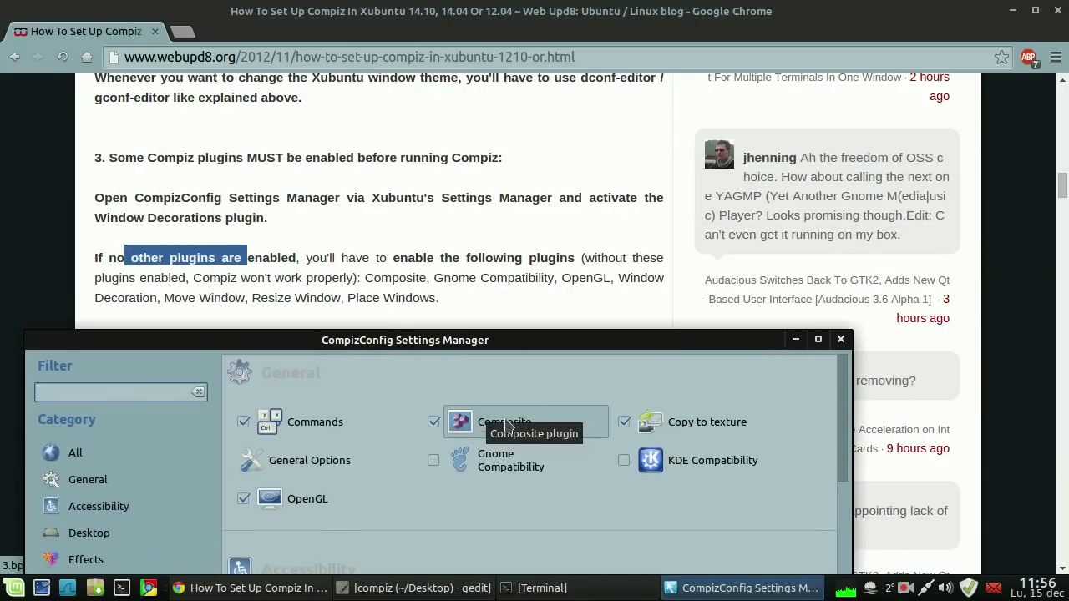
click(434, 461)
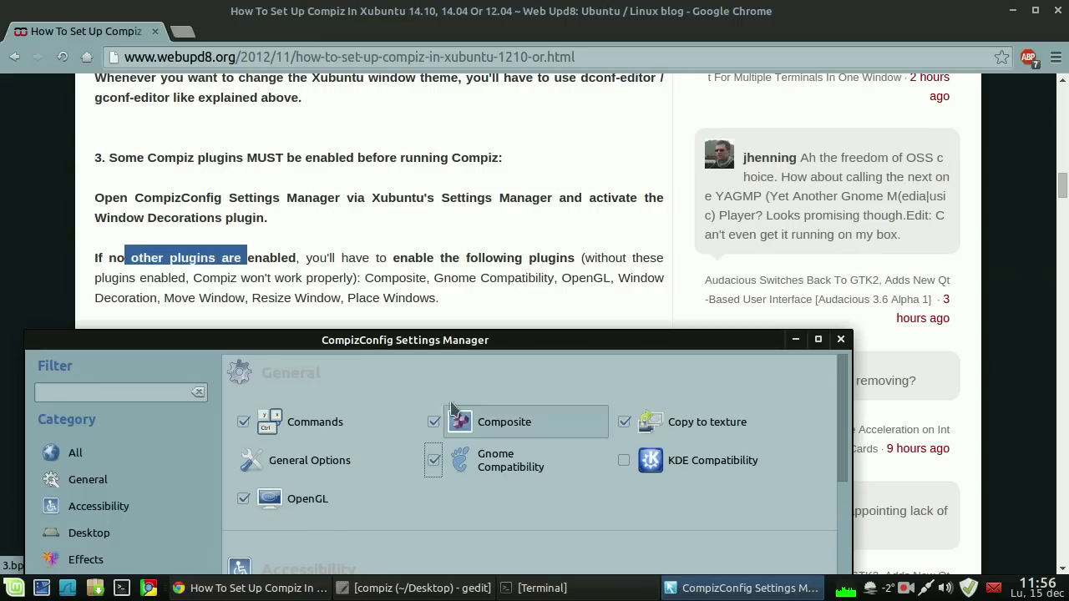
drag(489, 340, 682, 52)
scroll(715, 250, down, 8)
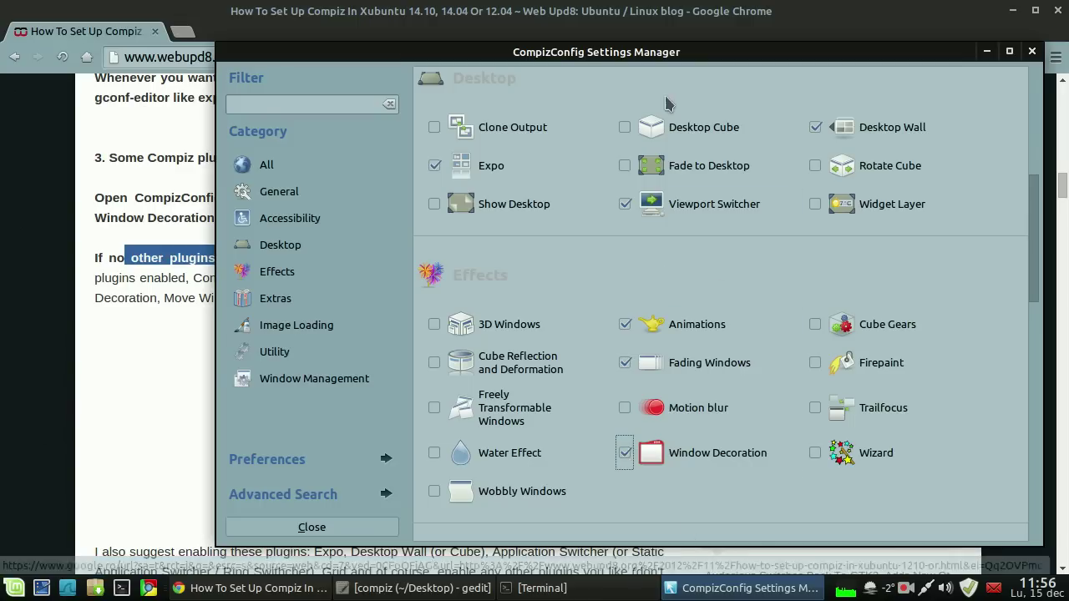
drag(655, 52, 623, 79)
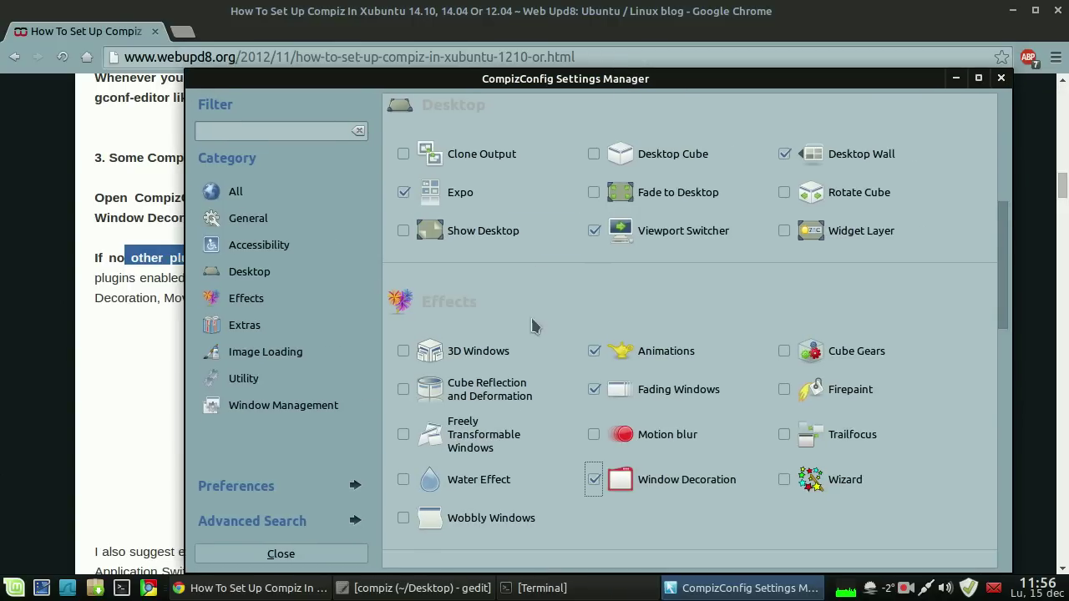
Filter the plugins by "move" to check whether Move Window is enabled.
scroll(549, 412, down, 3)
scroll(549, 410, up, 3)
click(262, 131)
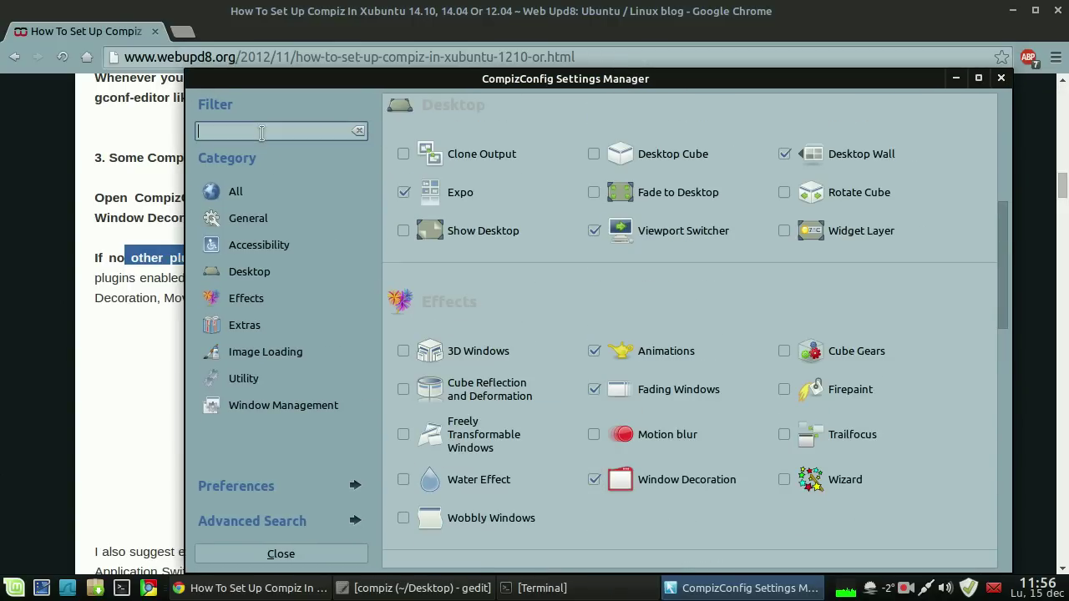
text(move)
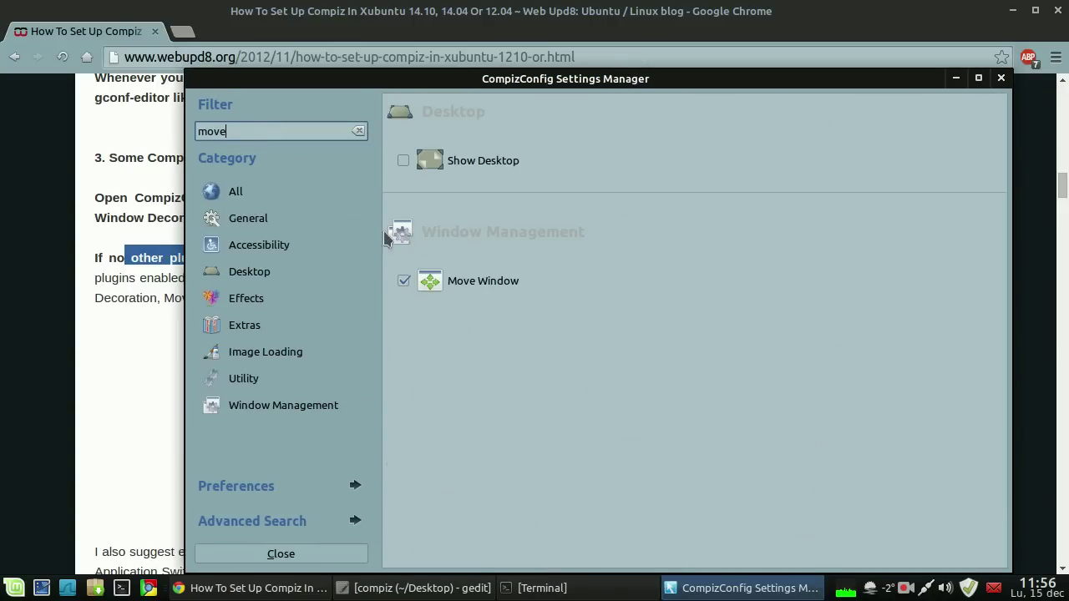
drag(539, 79, 502, 160)
Filter the plugins by "resize" to check whether Resize Window is enabled.
key(ctrl+a)
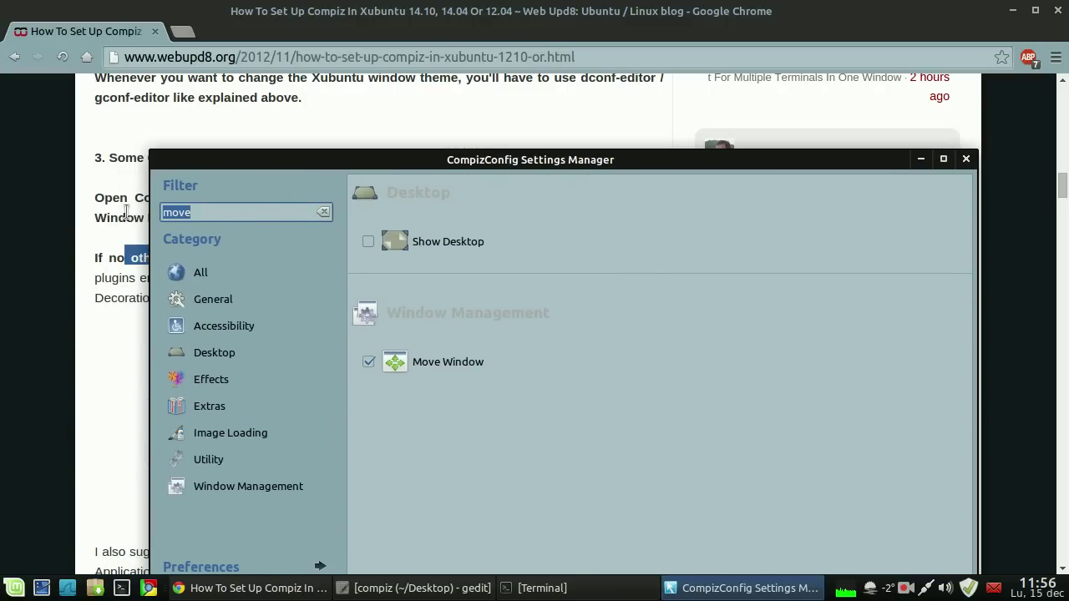
text(resiz)
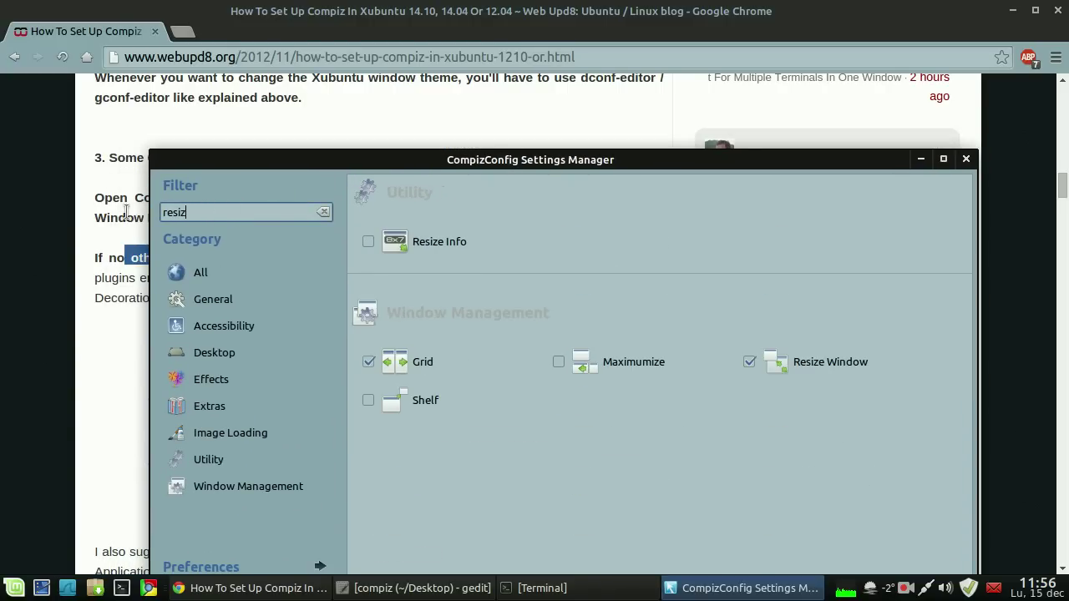
text(e)
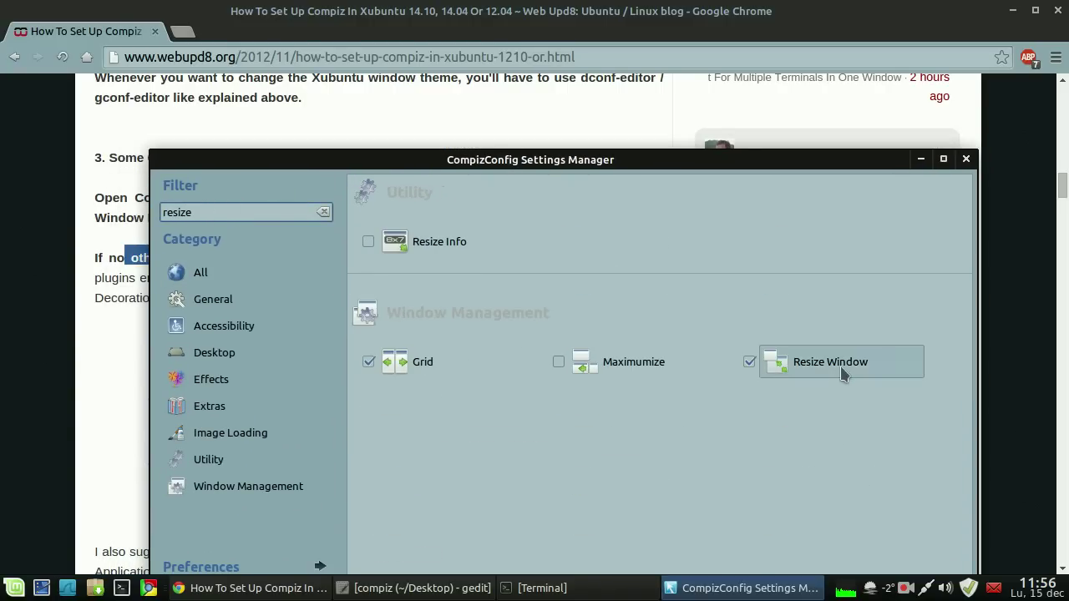
Filter the plugins by "place" to check whether Place Windows is enabled, and close CompizConfig Settings Manager.
drag(683, 173, 521, 391)
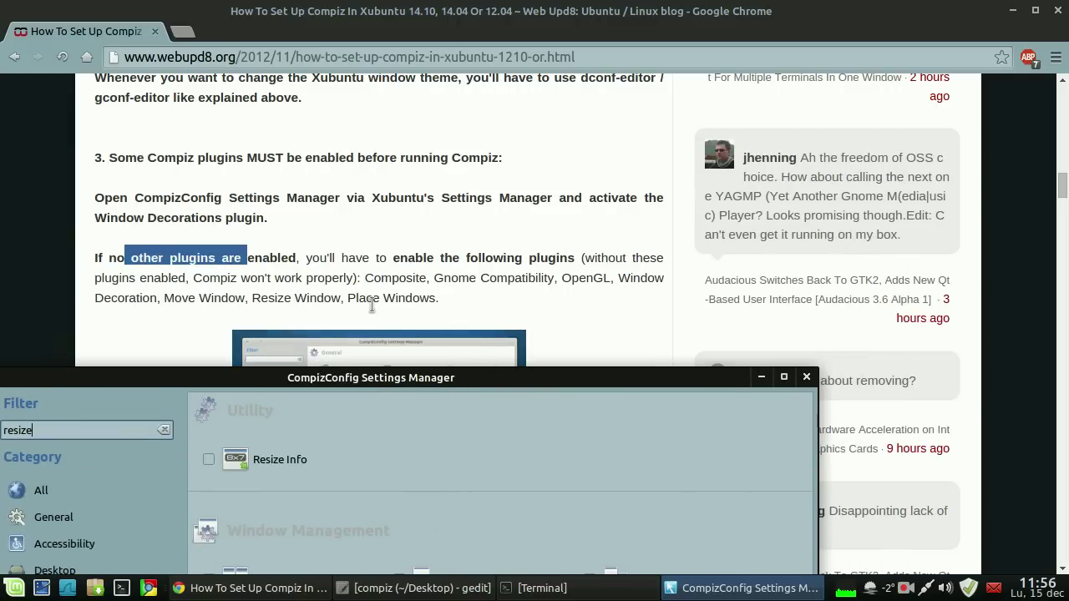
drag(448, 389, 552, 157)
drag(157, 198, 84, 196)
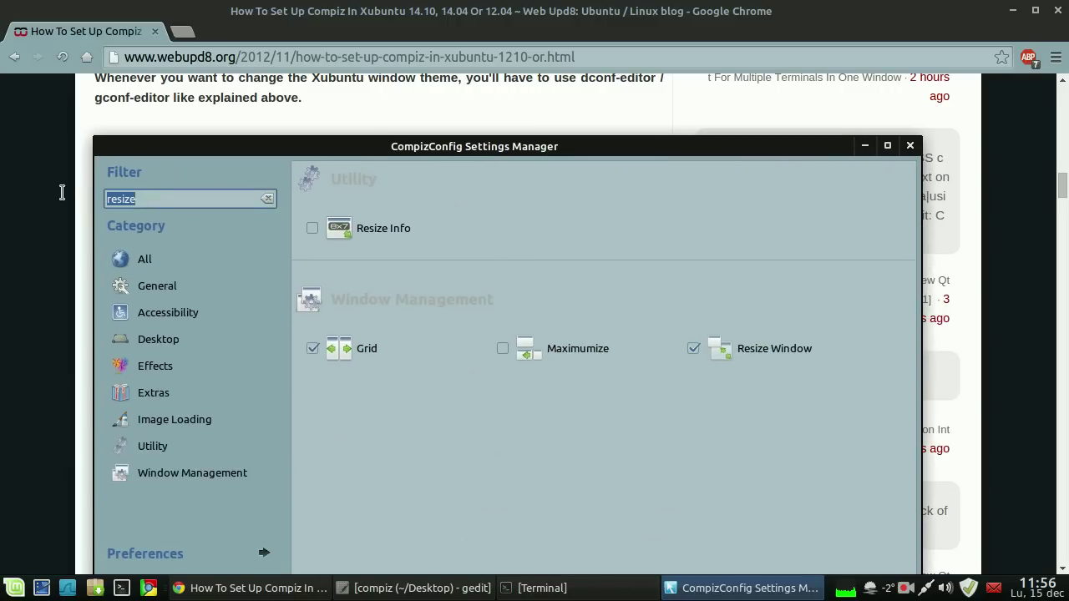
text(place)
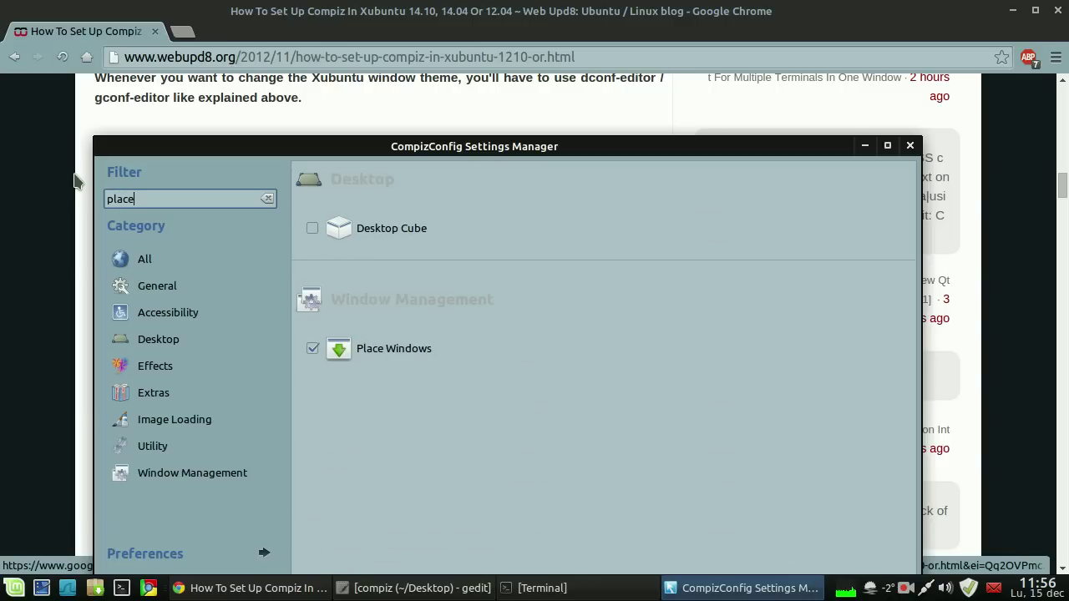
drag(783, 153, 675, 131)
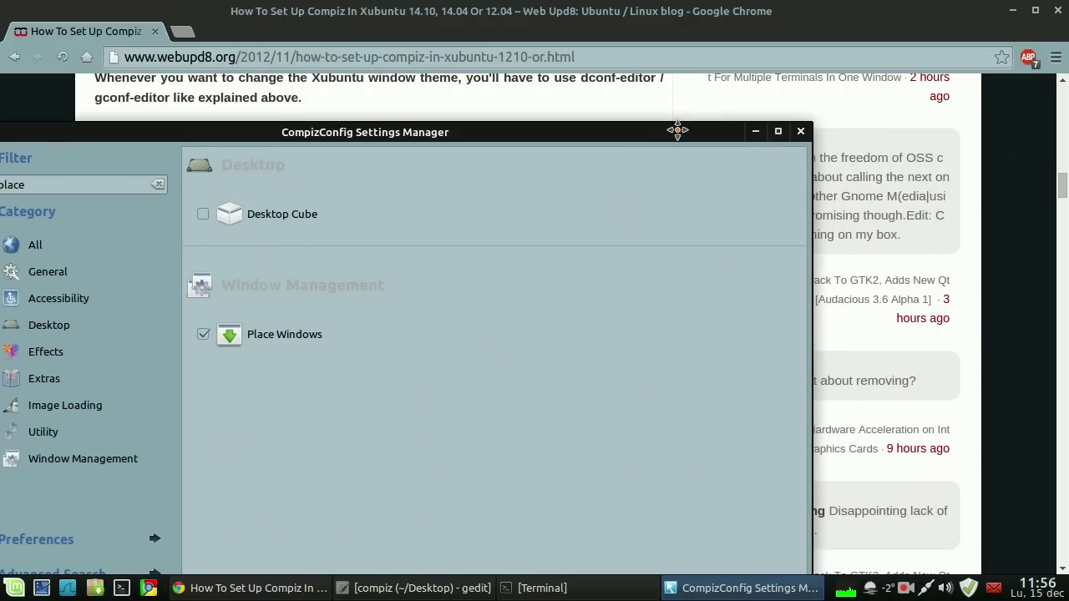
click(801, 132)
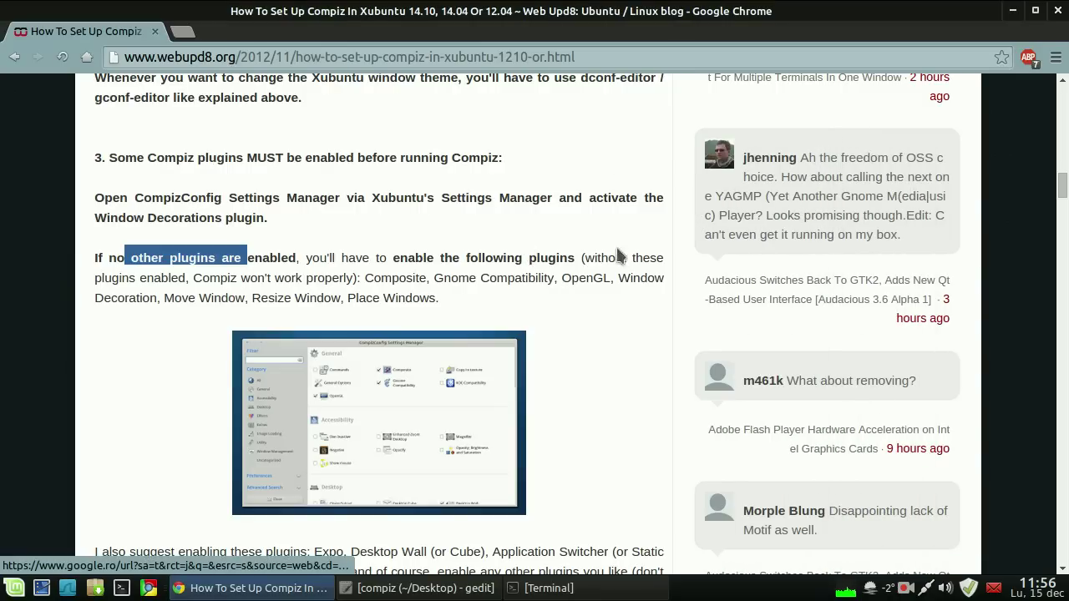
Read the article's additional plugin suggestions and the section 4 command for starting Compiz.
scroll(616, 251, down, 4)
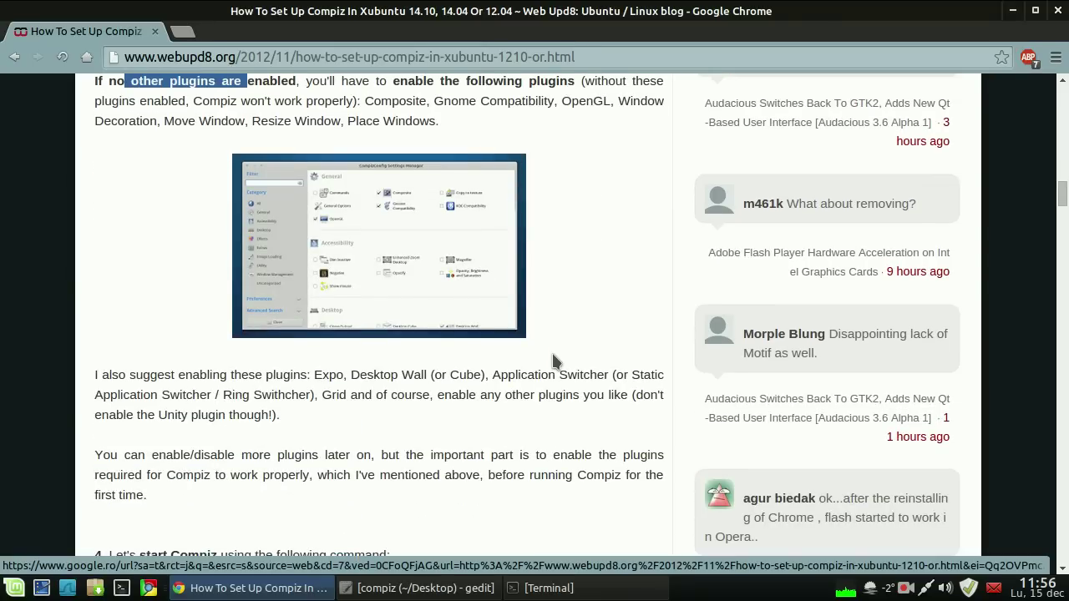
scroll(338, 416, down, 2)
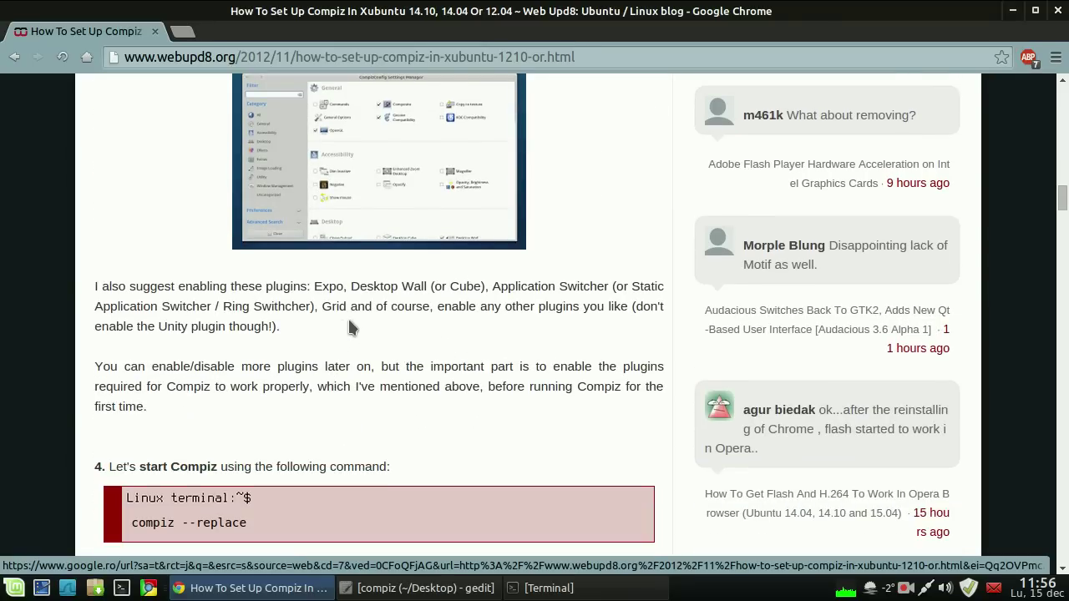
Read section 4 of the article and highlight the compiz --replace command for starting Compiz.
scroll(172, 301, down, 5)
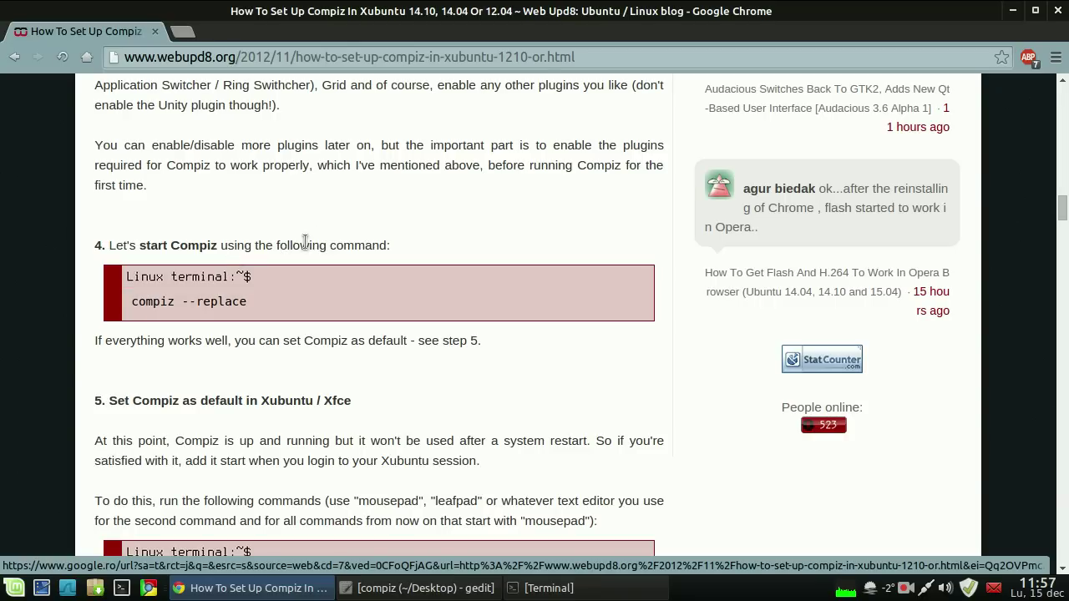
scroll(272, 286, down, 1)
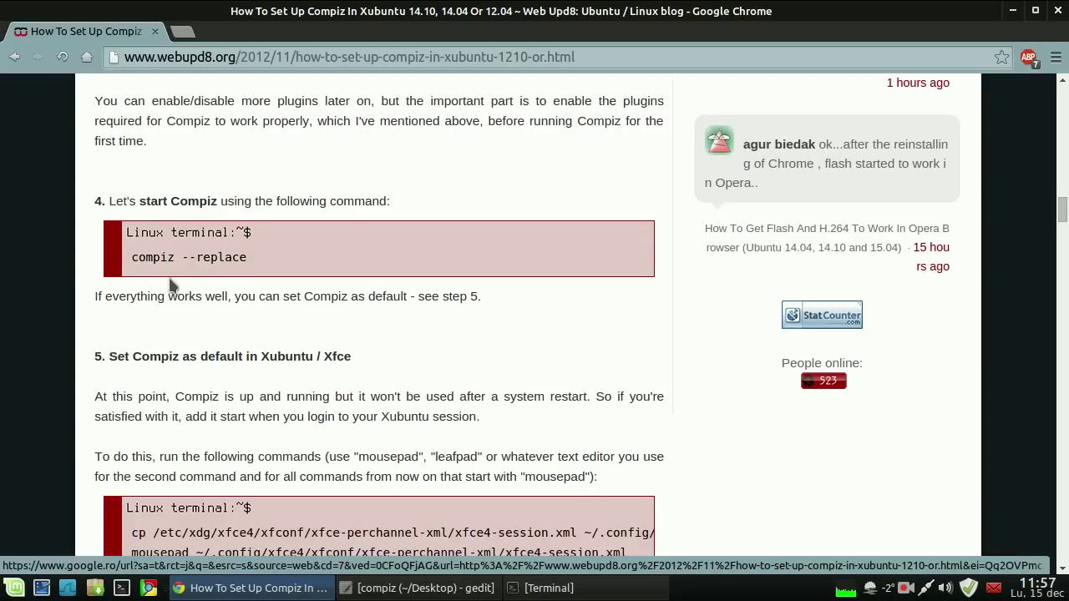
drag(133, 259, 248, 256)
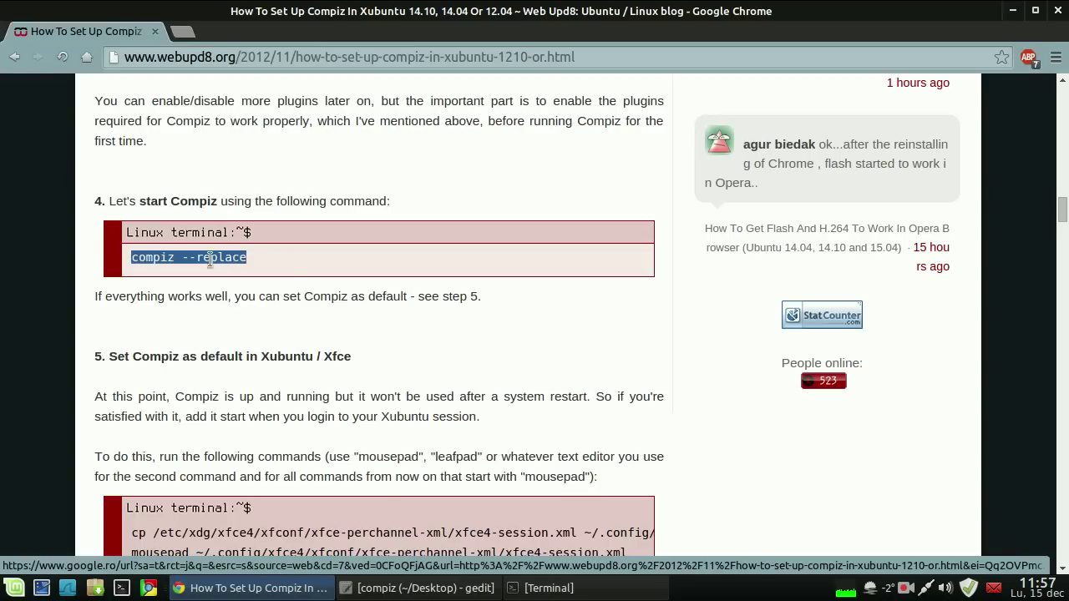
Open the Application Autostart list in the Session and Startup settings.
key(super)
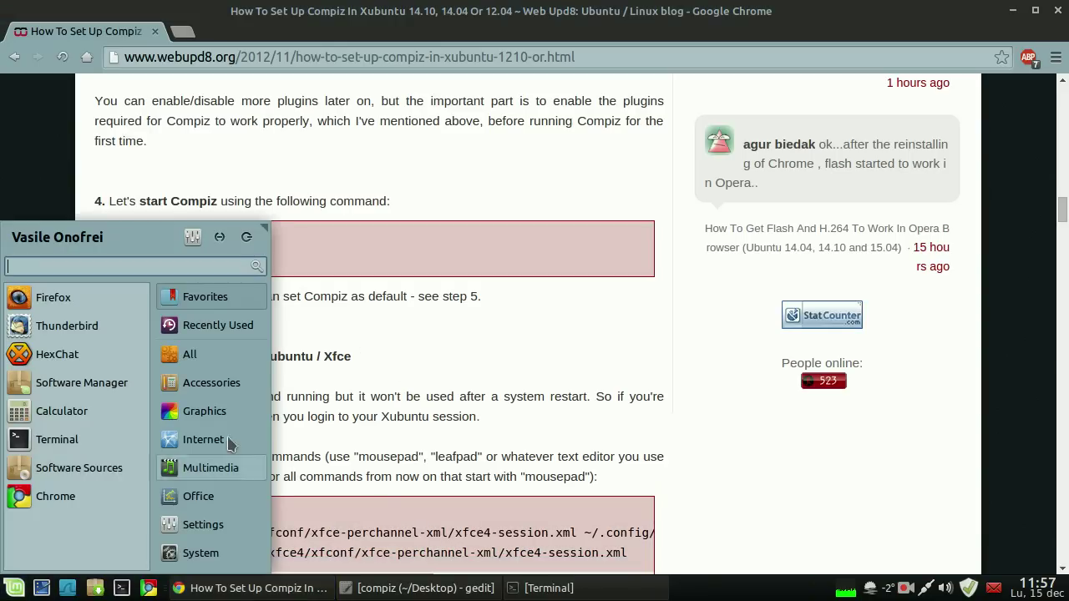
click(193, 237)
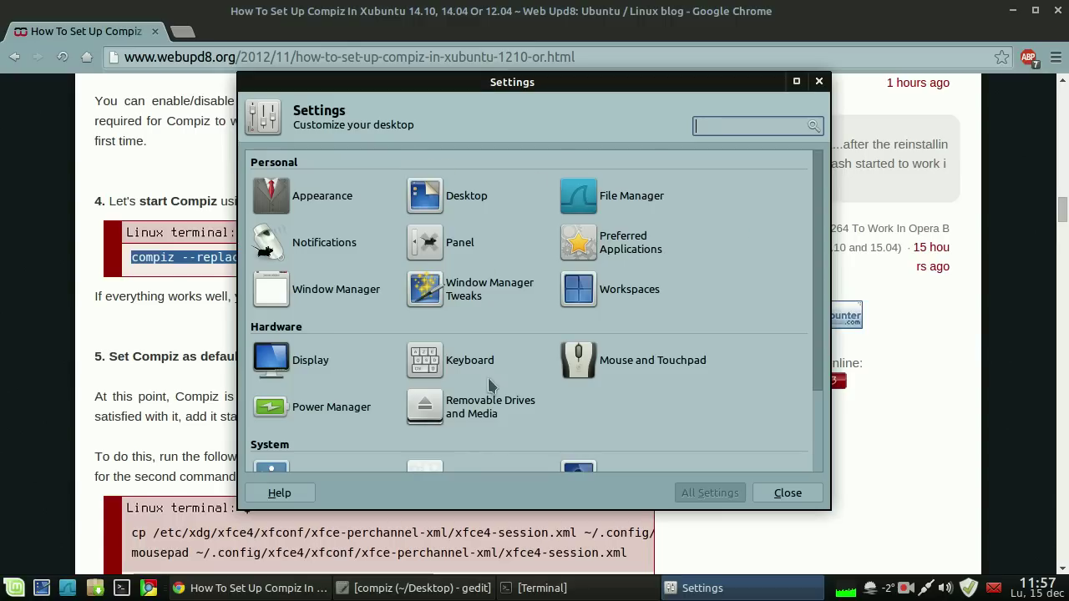
scroll(489, 322, down, 3)
click(635, 376)
click(401, 165)
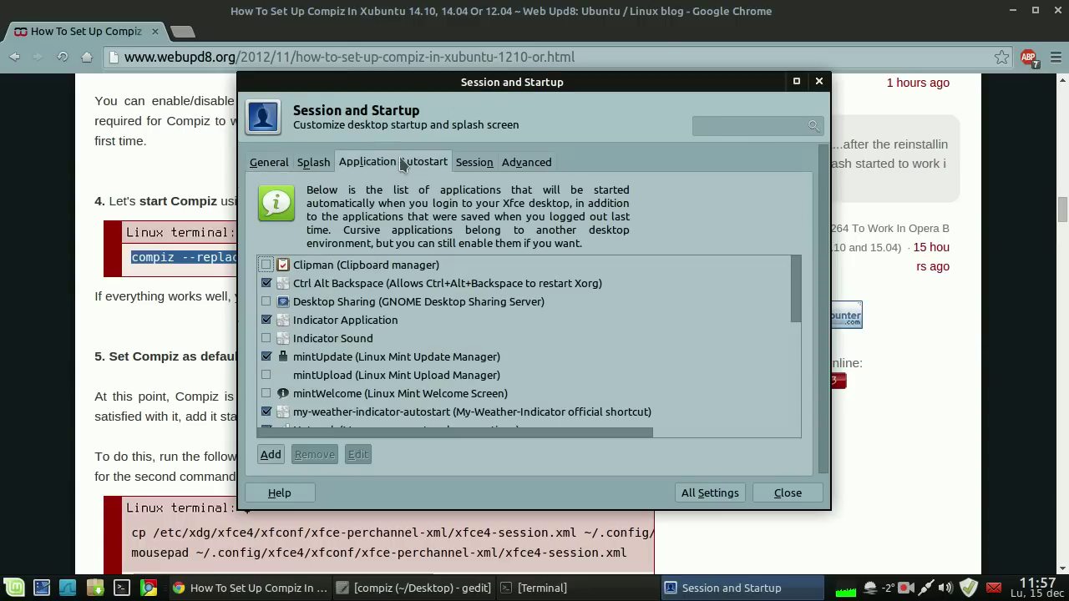
drag(455, 82, 666, 95)
click(484, 468)
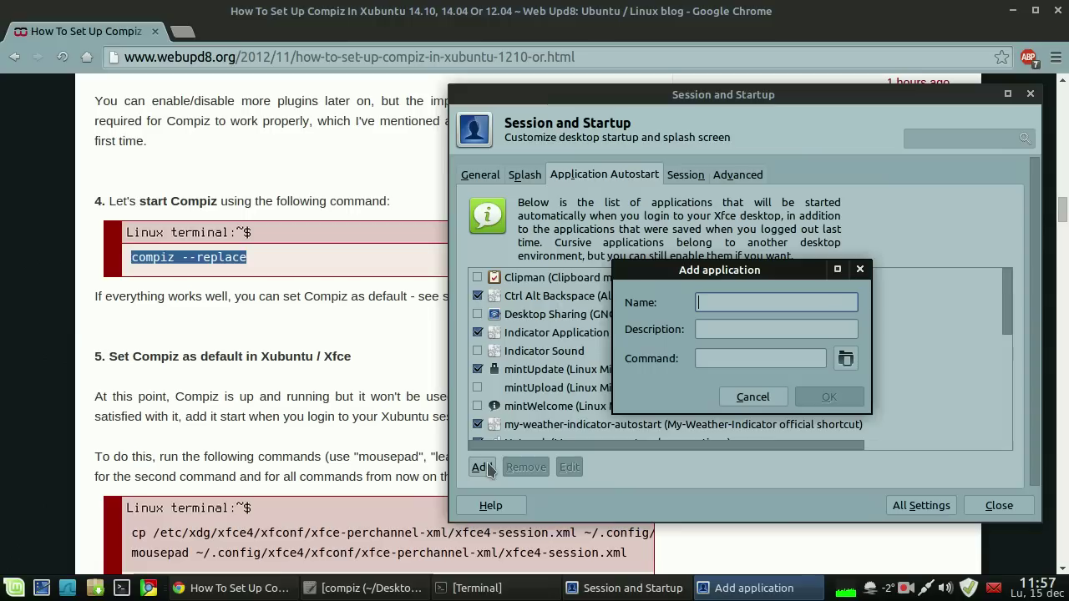
click(715, 359)
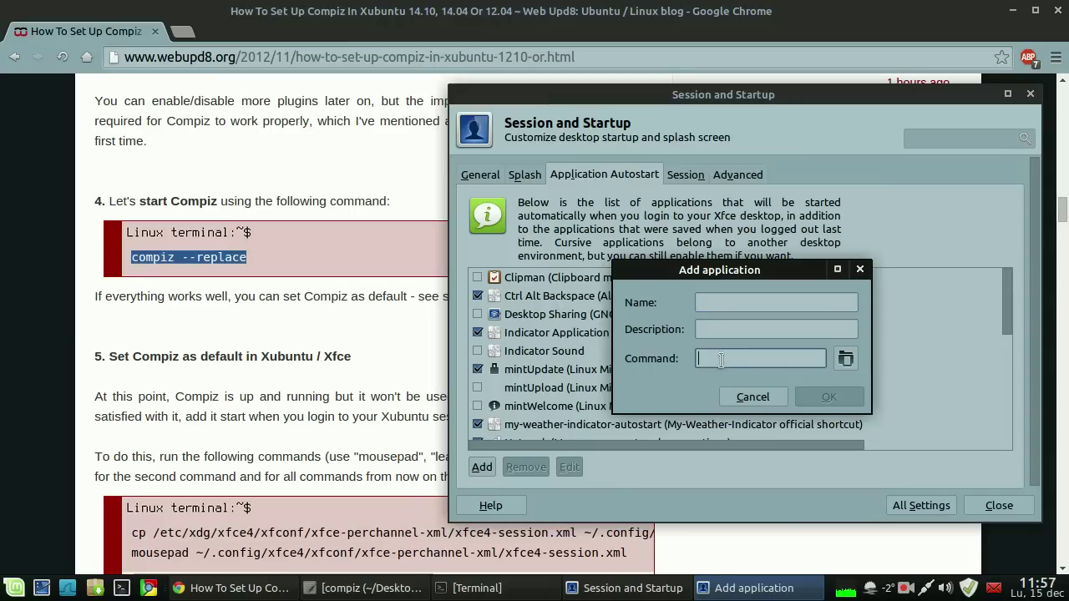
click(752, 398)
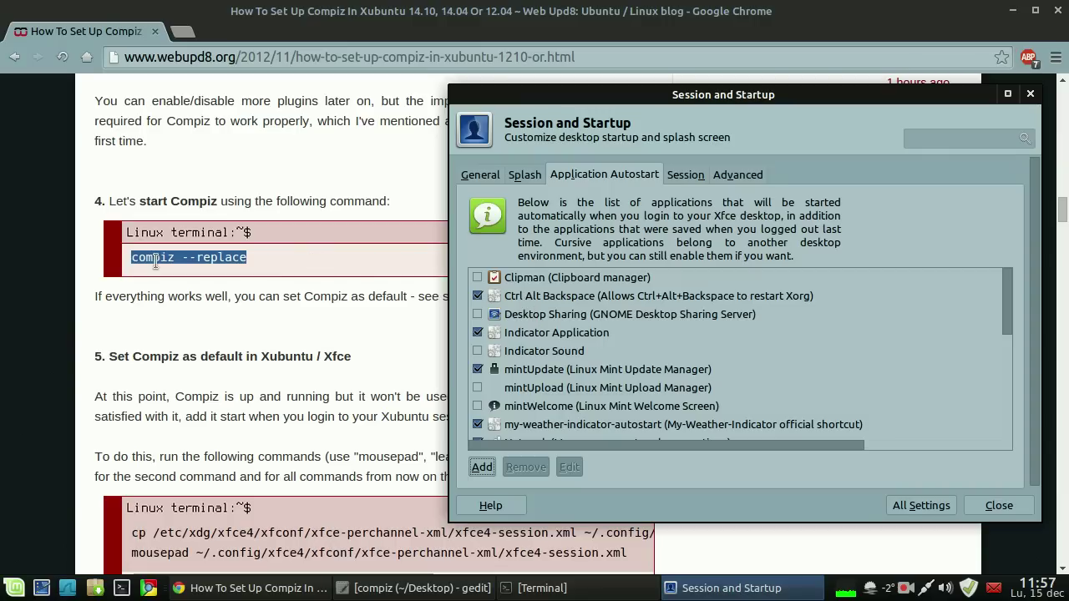
Look through the list of autostart applications and return to the overview of all settings.
scroll(669, 334, down, 2)
scroll(668, 334, up, 2)
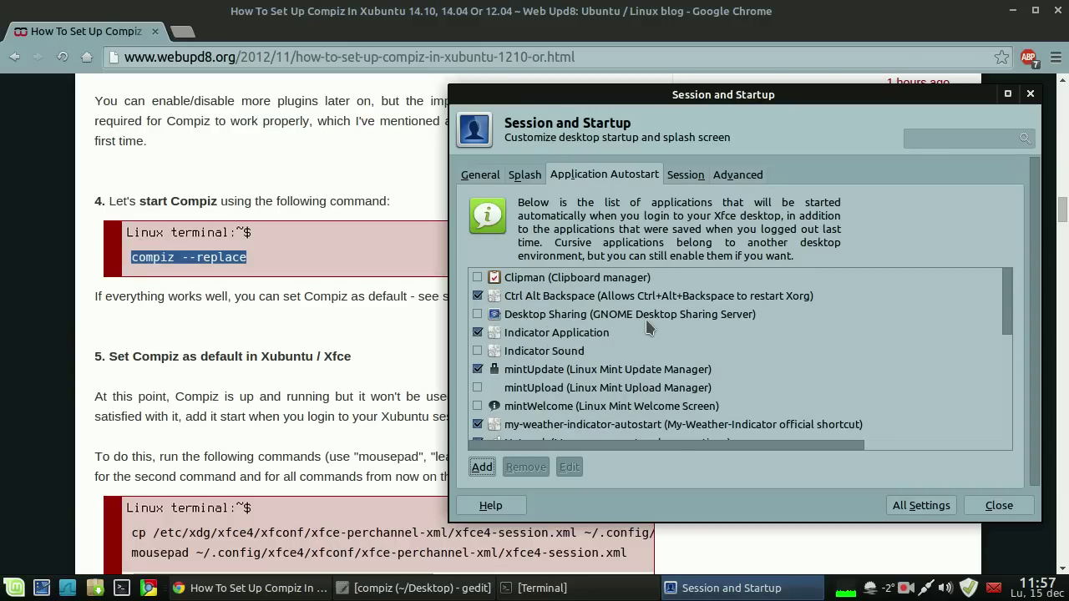
scroll(646, 322, down, 7)
scroll(646, 322, up, 4)
click(920, 505)
Copy the full cp command for xfce4-session.xml from section 5 of the article.
scroll(152, 371, down, 4)
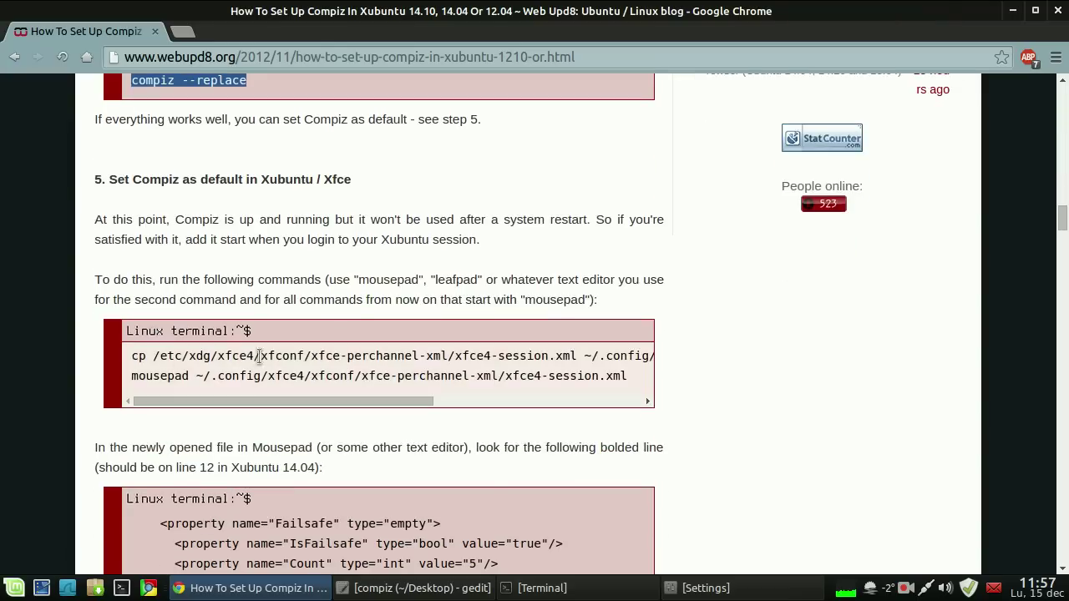
scroll(356, 263, down, 1)
drag(243, 357, 181, 311)
drag(595, 311, 635, 313)
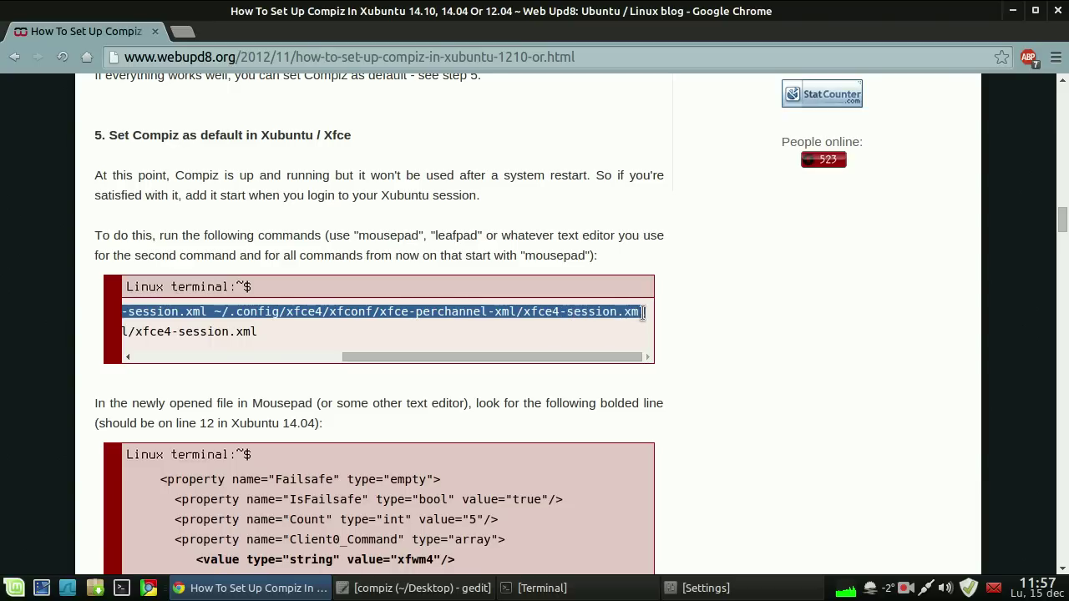
right_click(607, 311)
click(618, 320)
Close the old terminal and run the copied cp command in a new one to copy xfce4-session.xml into ~/.config/xfce4/xfconf/xfce-perchannel-xml.
click(537, 590)
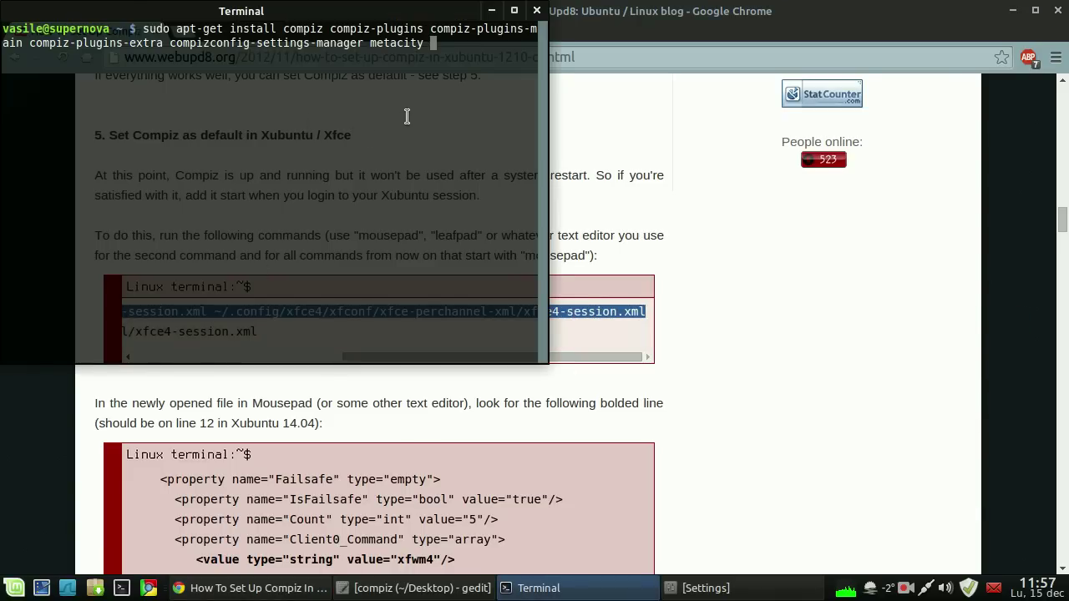
click(536, 10)
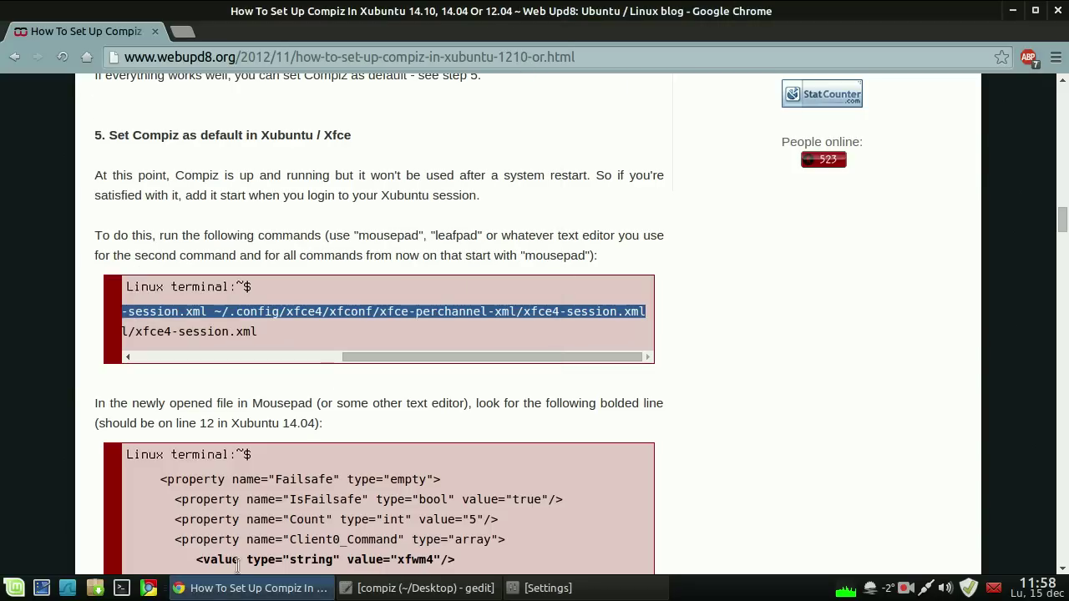
click(120, 588)
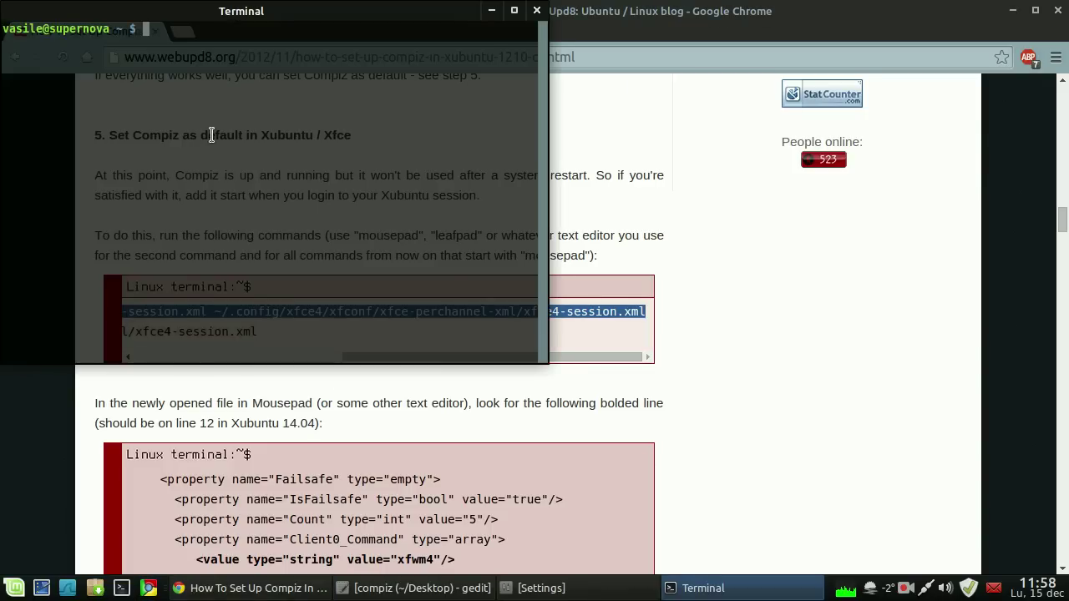
key(ctrl+shift+v)
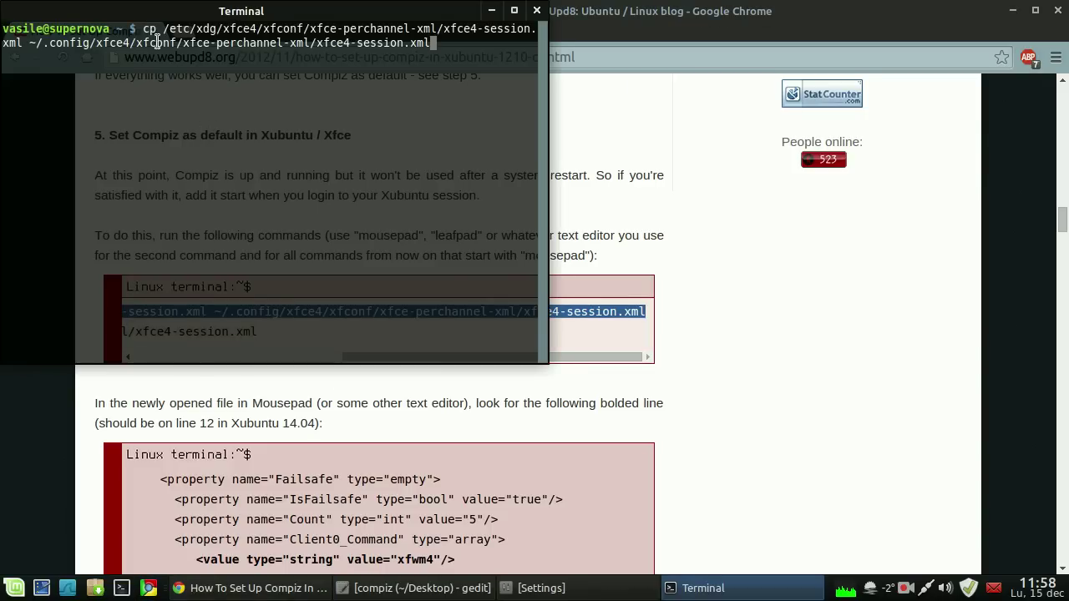
key(Return)
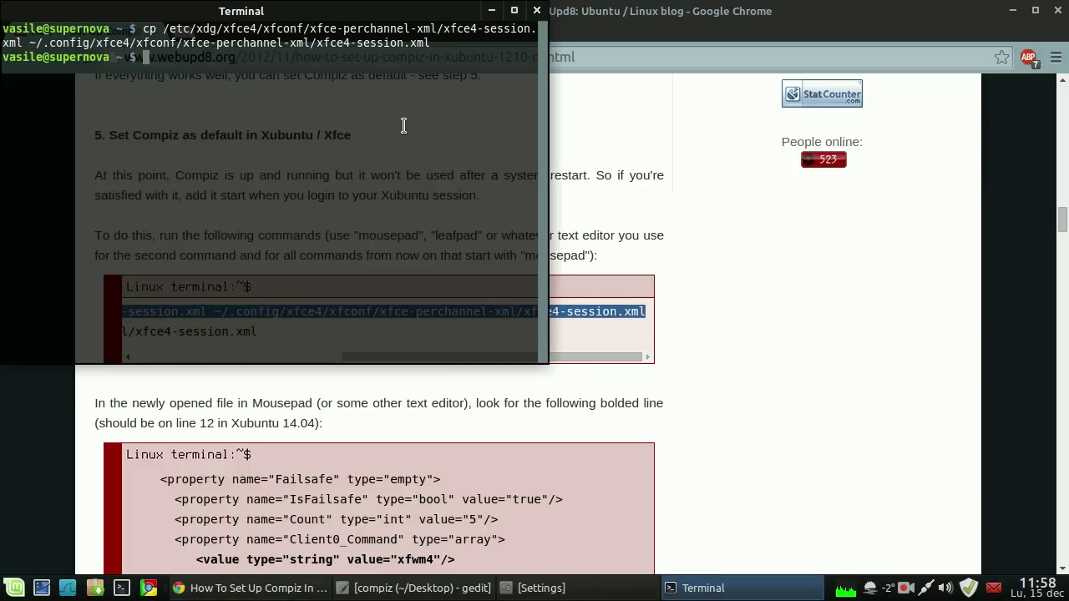
Open ~/.config/xfce4/xfconf/xfce-perchannel-xml/xfce4-session.xml with gedit from the terminal, using the path copied from the article's second command.
click(704, 588)
drag(437, 358, 633, 332)
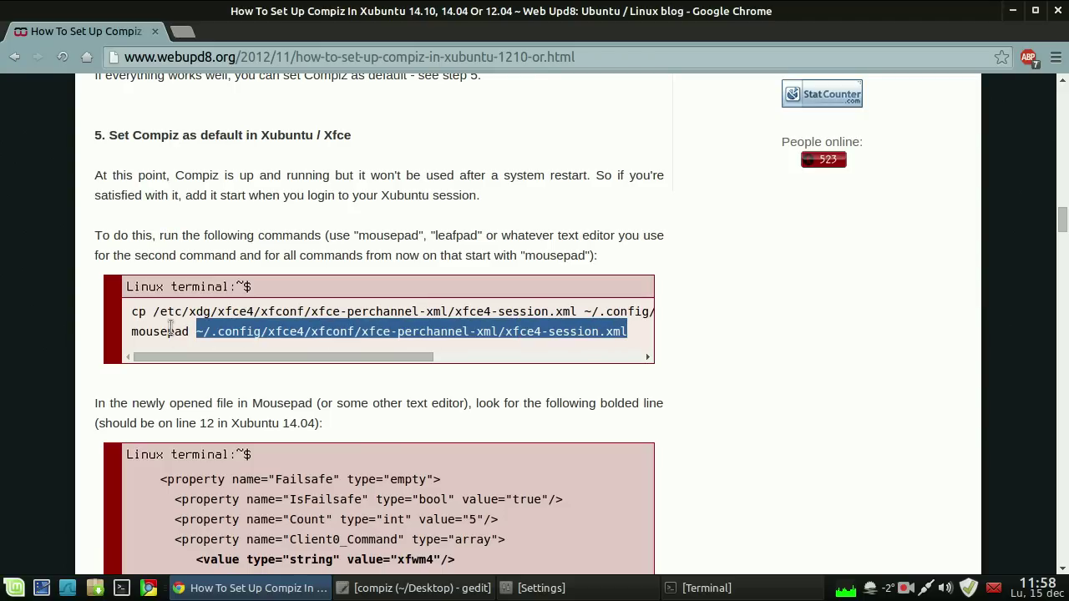
right_click(215, 331)
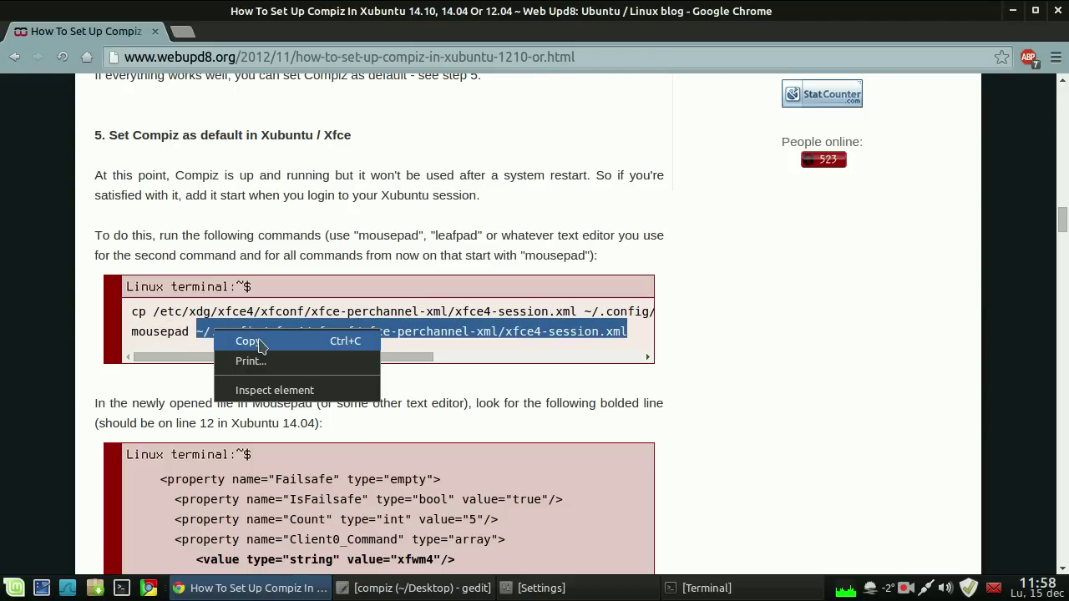
click(266, 342)
click(706, 588)
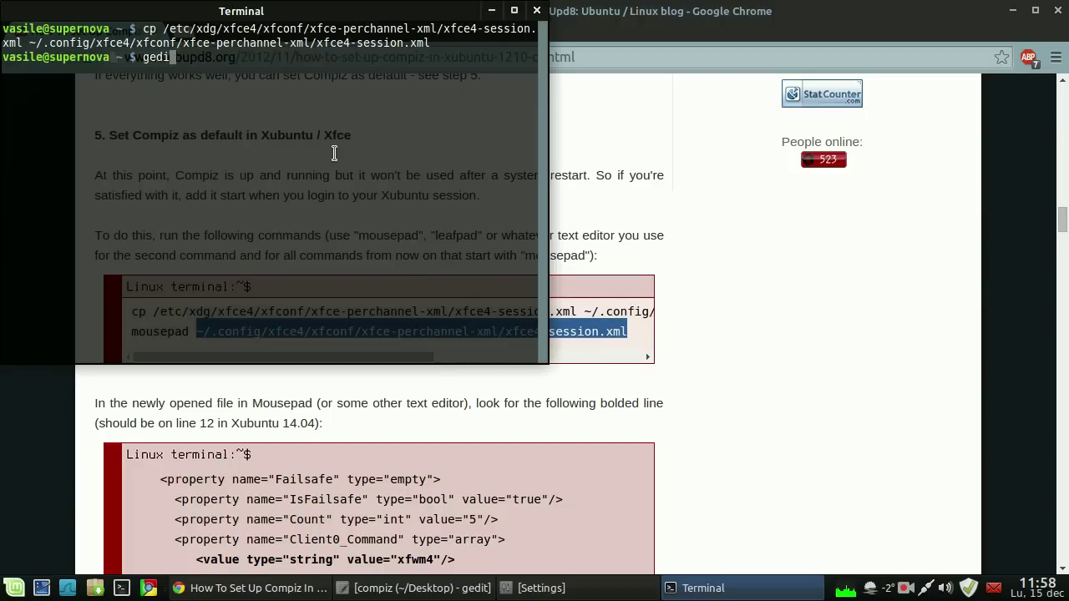
text(gedit)
key(ctrl+shift+v)
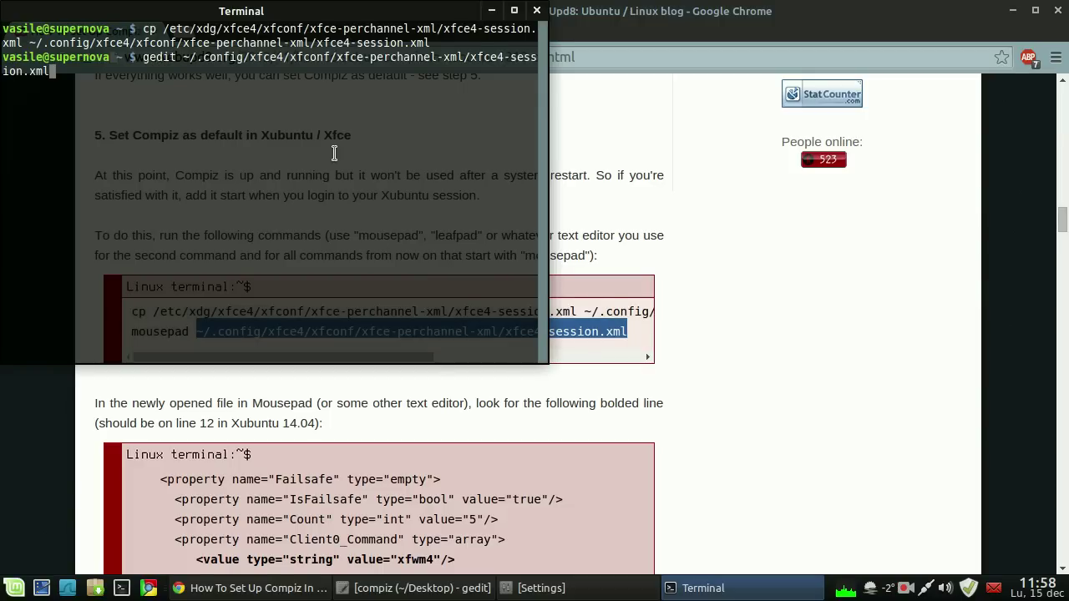
key(Return)
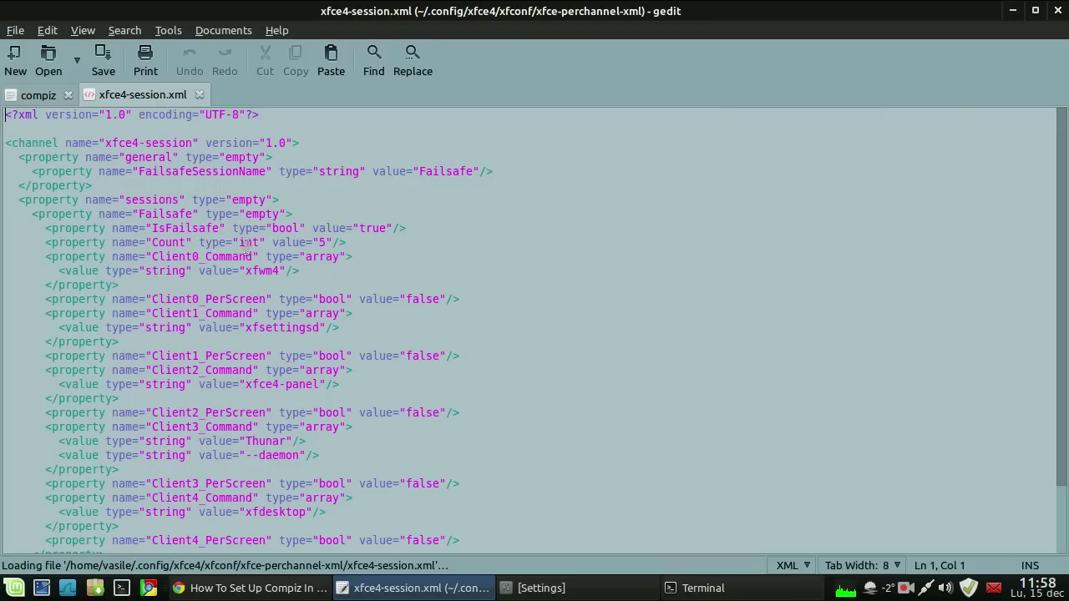
Set the Client0_Command value to compiz, save xfce4-session.xml, and close the editor and terminal.
drag(59, 270, 302, 271)
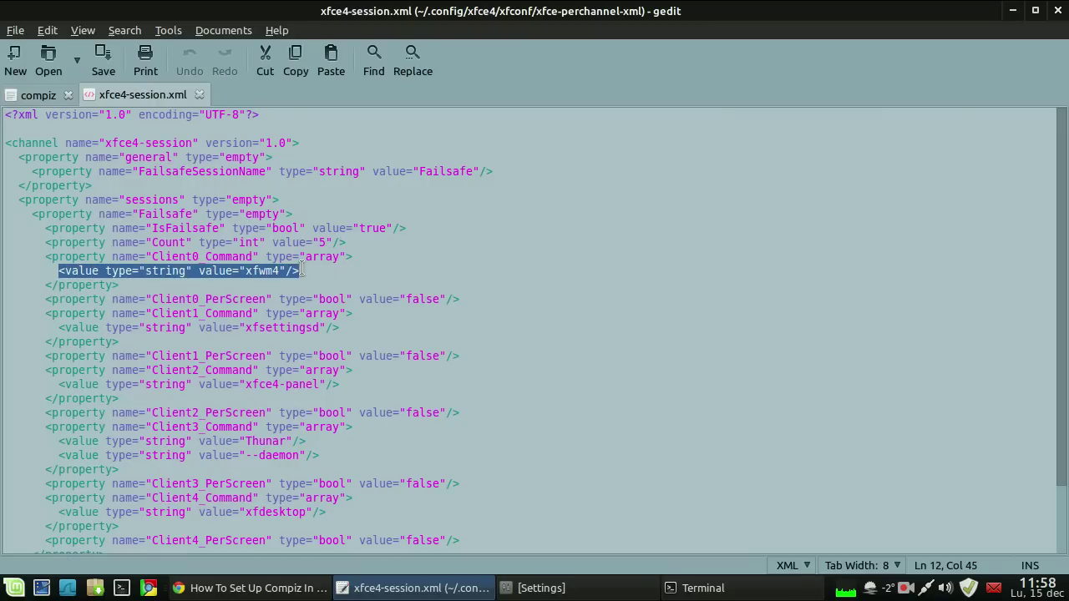
double_click(266, 273)
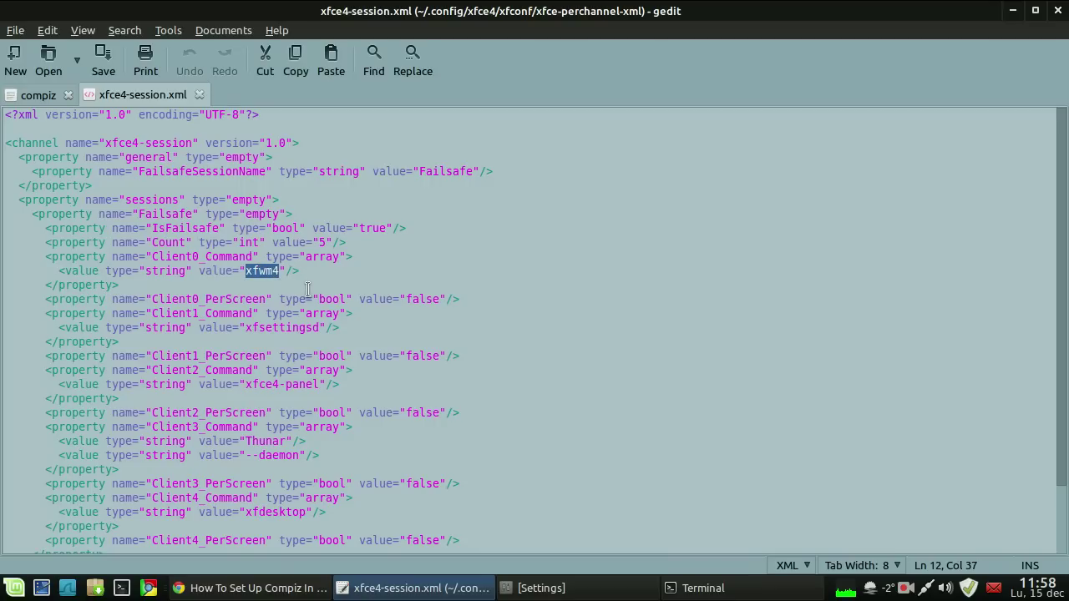
text(compiz)
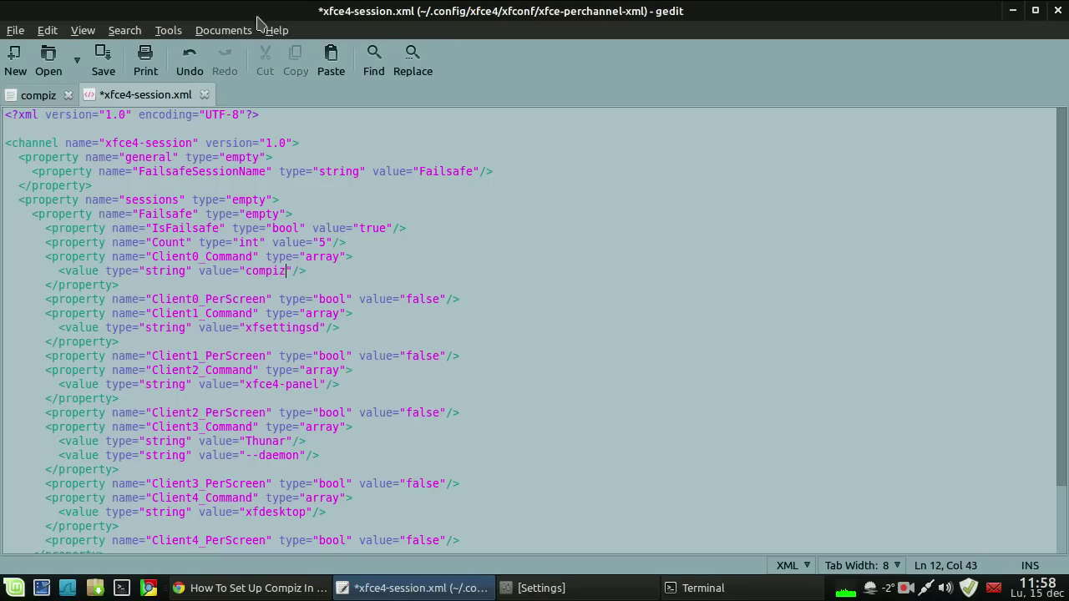
click(103, 58)
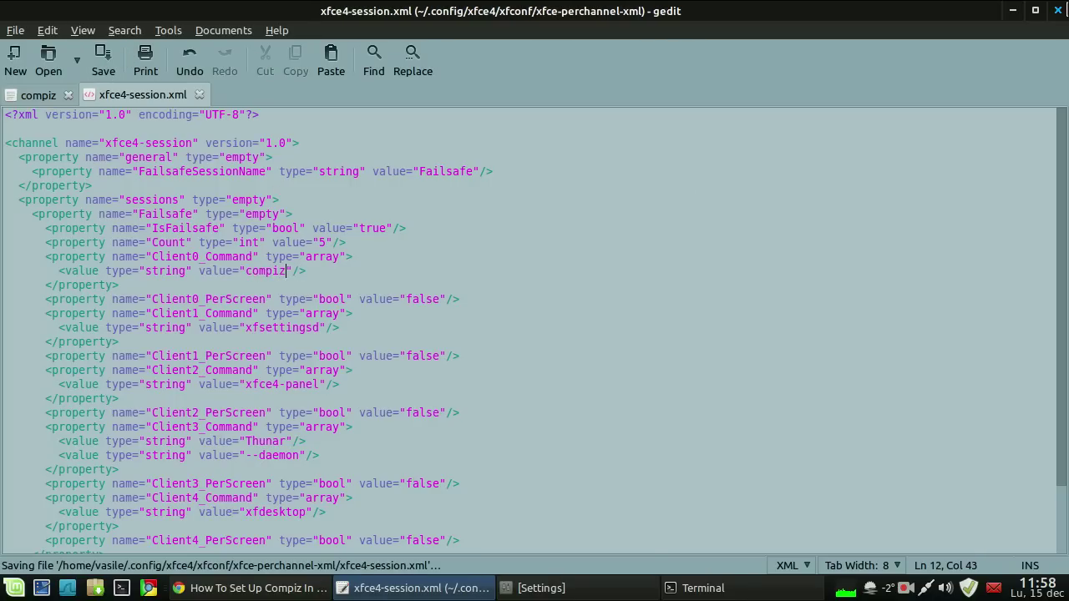
click(1059, 10)
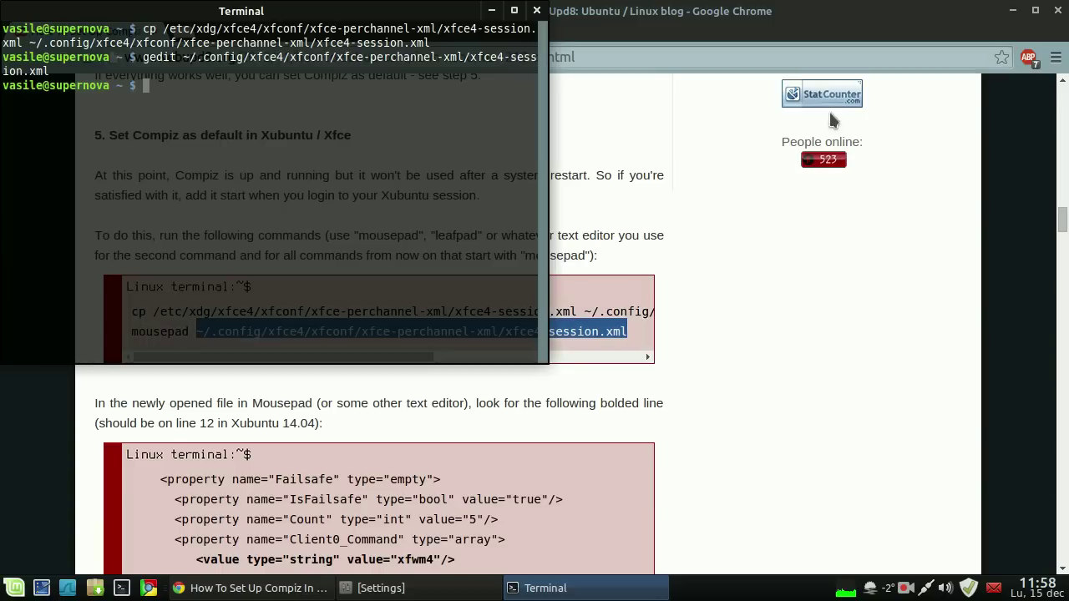
click(534, 9)
Review the article's instructions for reverting to Xfwm4, the alternative autostart method and the earlier setup sections.
scroll(674, 301, down, 5)
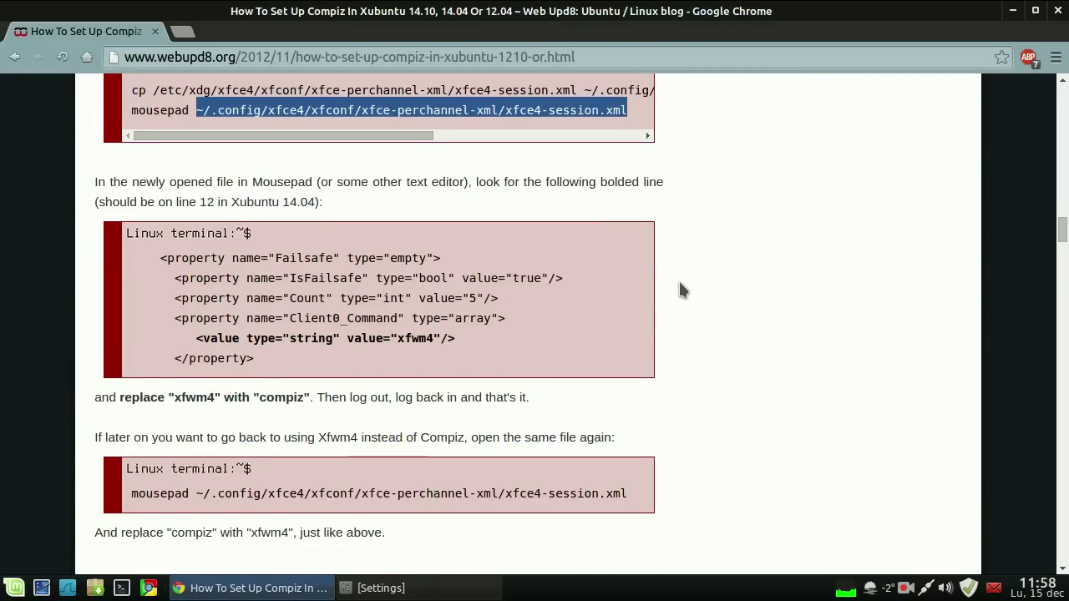
scroll(680, 284, down, 4)
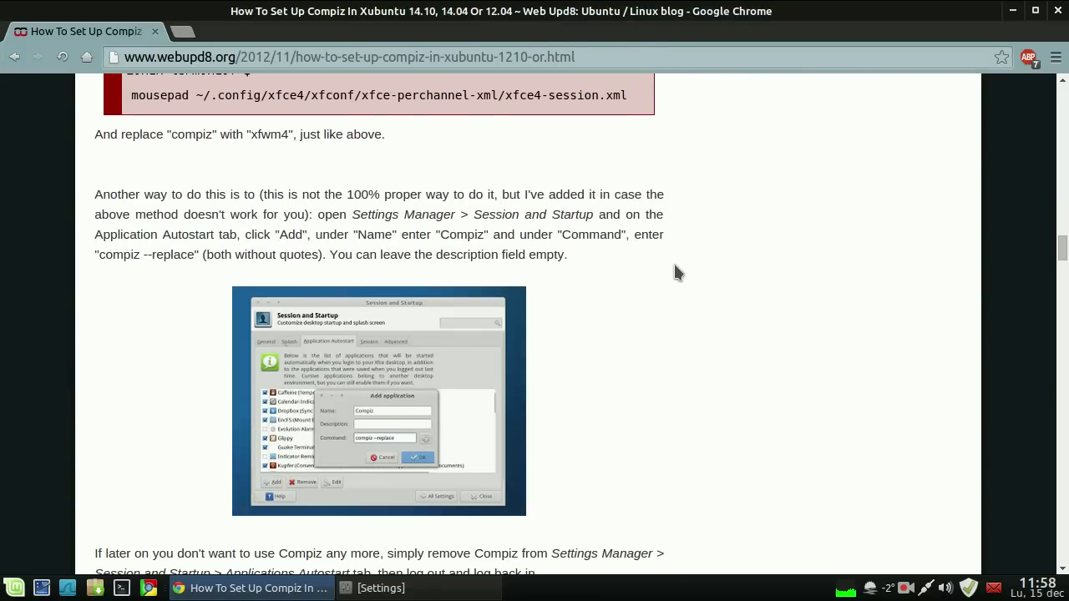
scroll(672, 264, up, 4)
scroll(668, 250, up, 15)
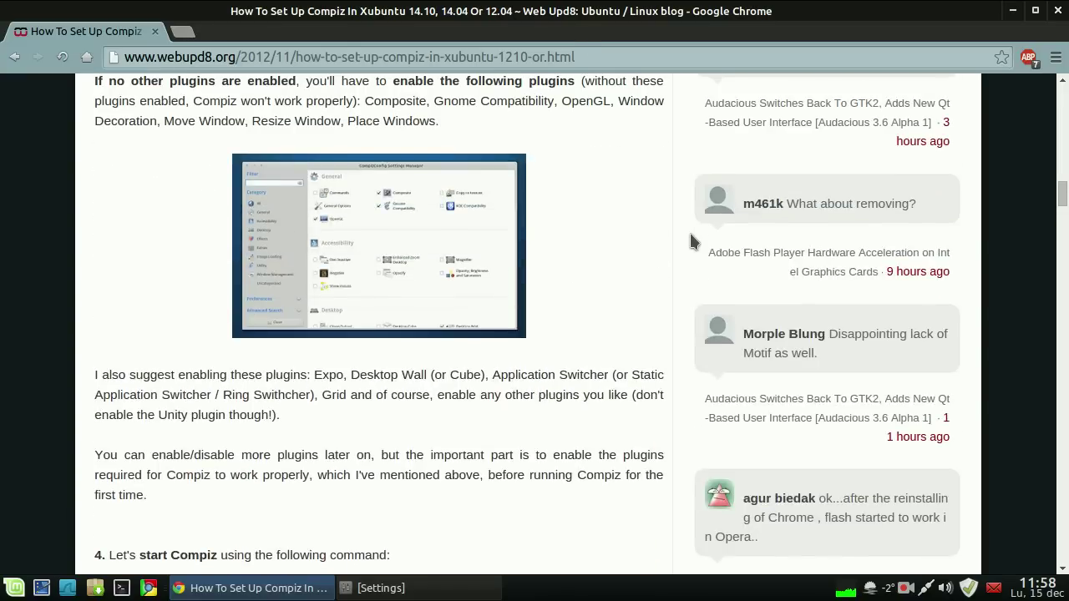
scroll(678, 242, up, 12)
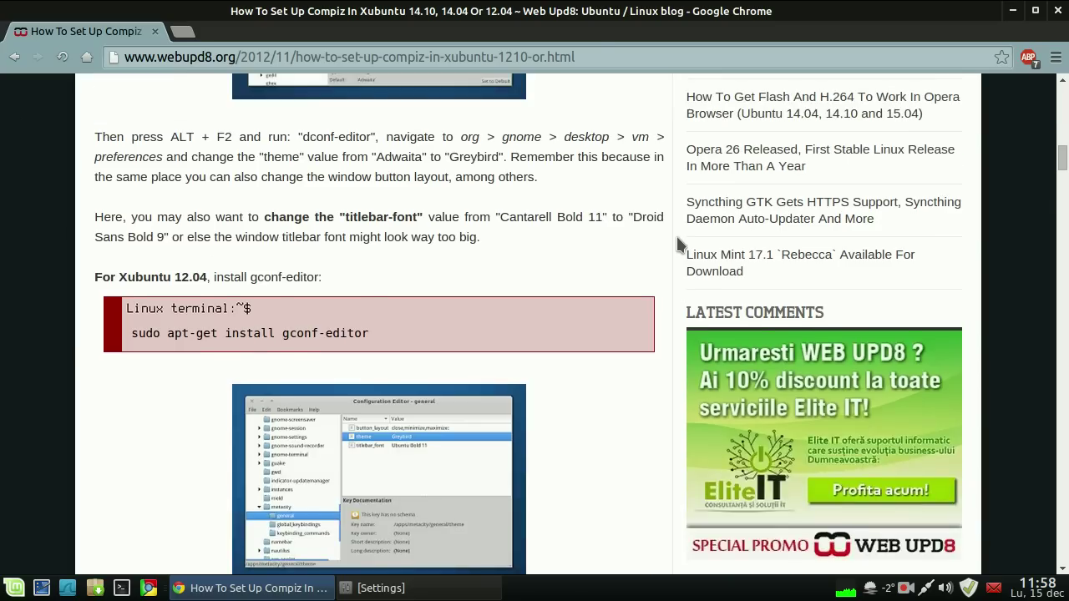
scroll(677, 237, up, 8)
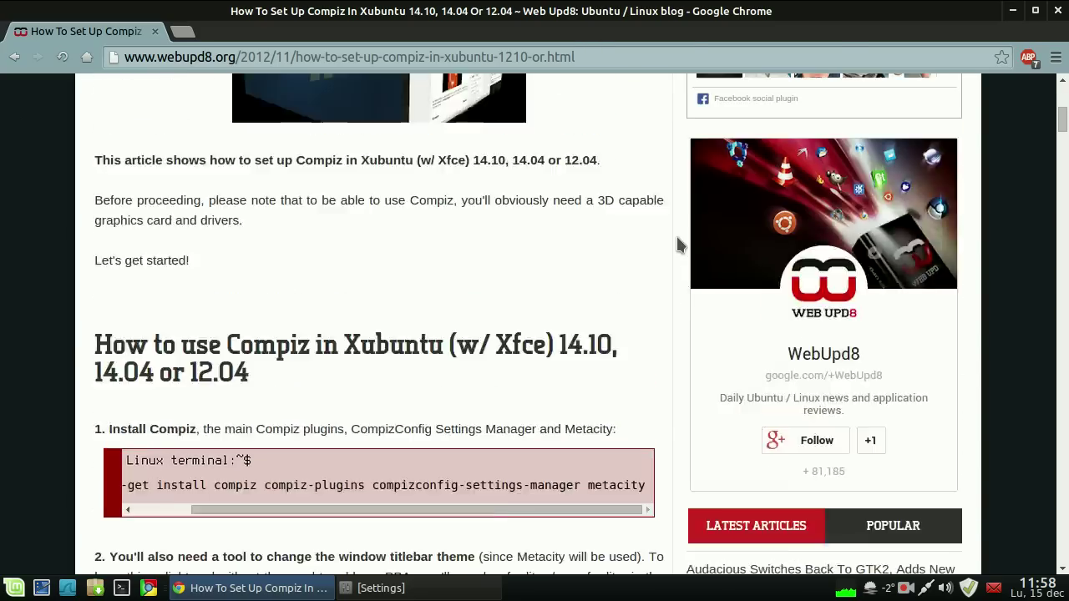
scroll(678, 243, up, 3)
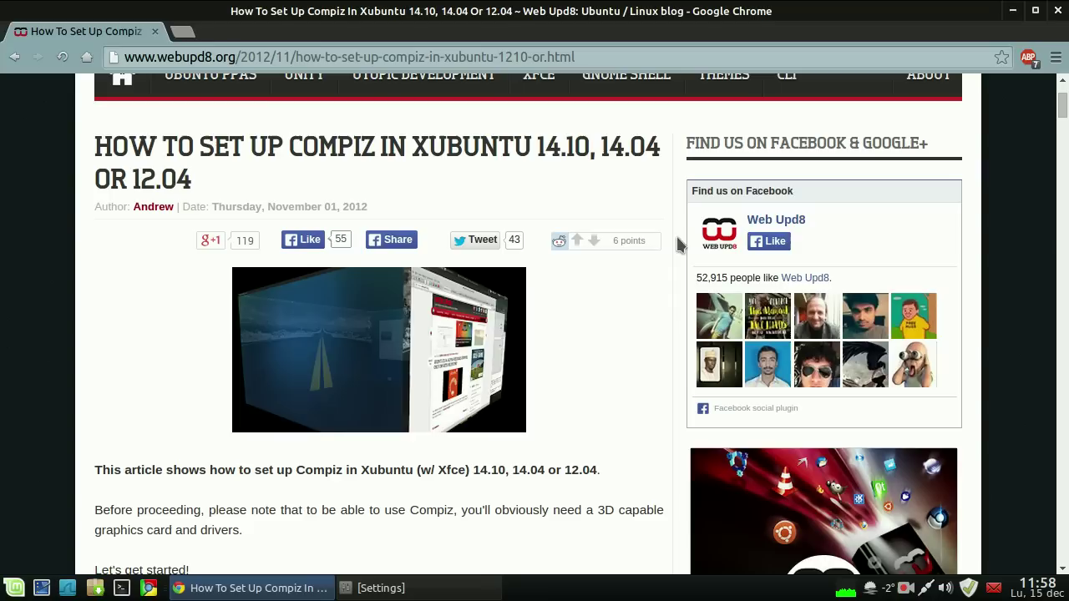
Close the article's browser window and the Settings window, and stop the screen recording.
click(1059, 10)
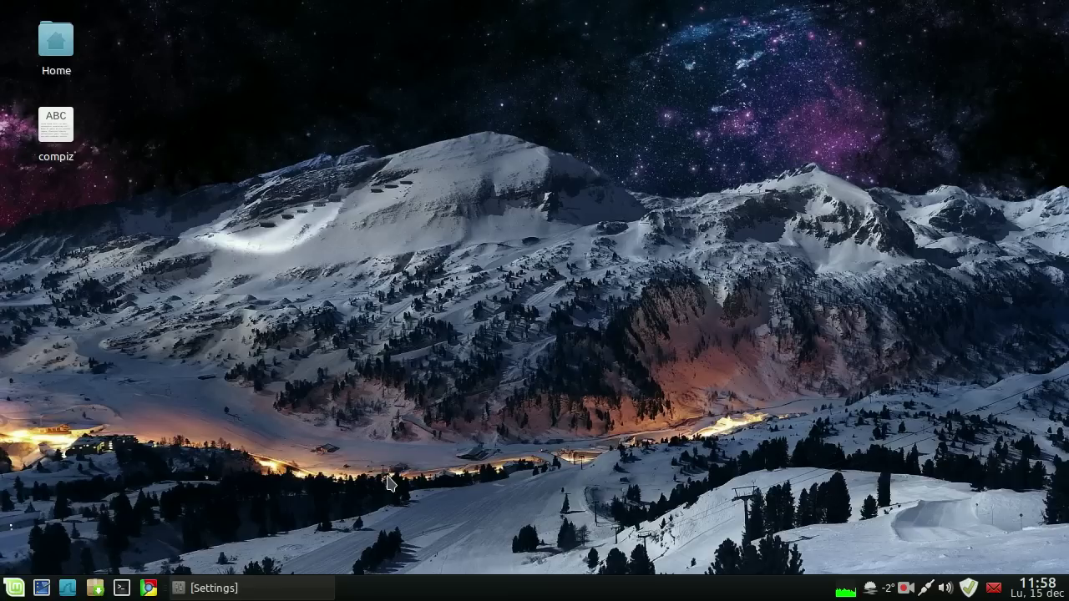
click(279, 595)
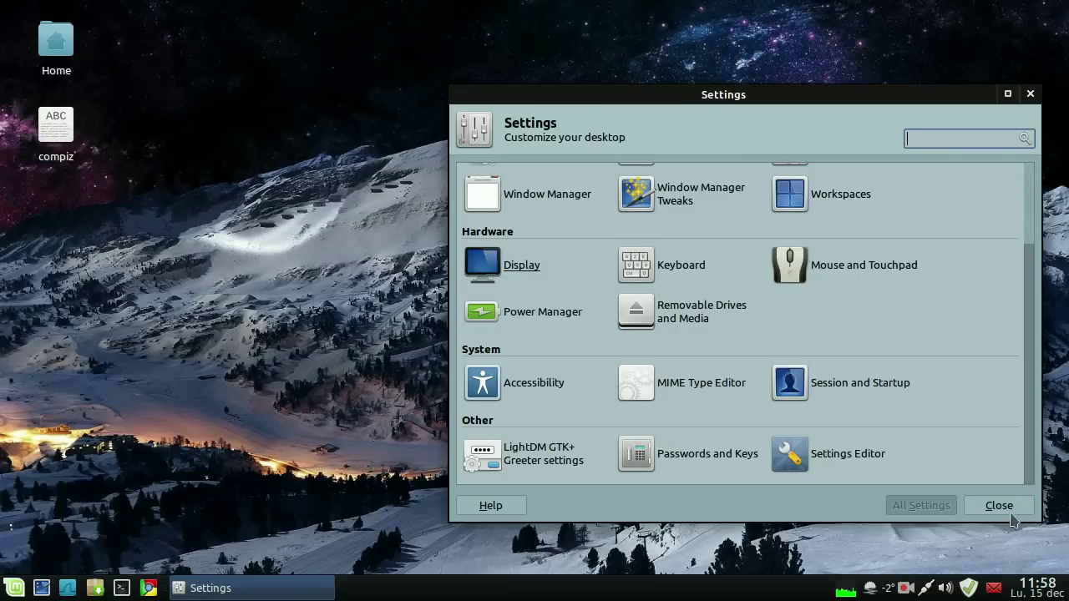
click(1010, 511)
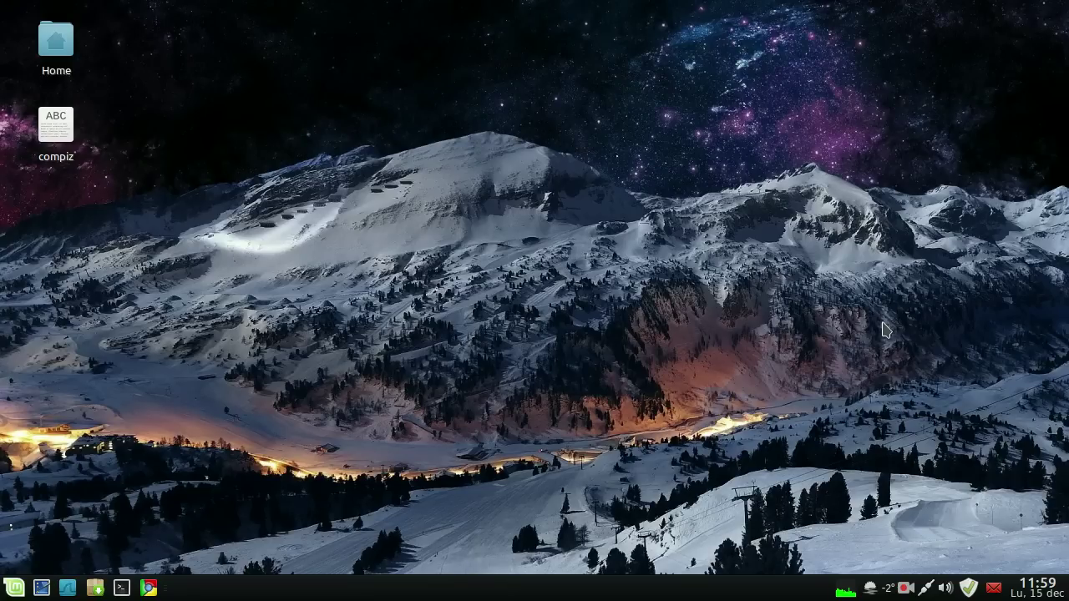
click(905, 588)
click(953, 542)
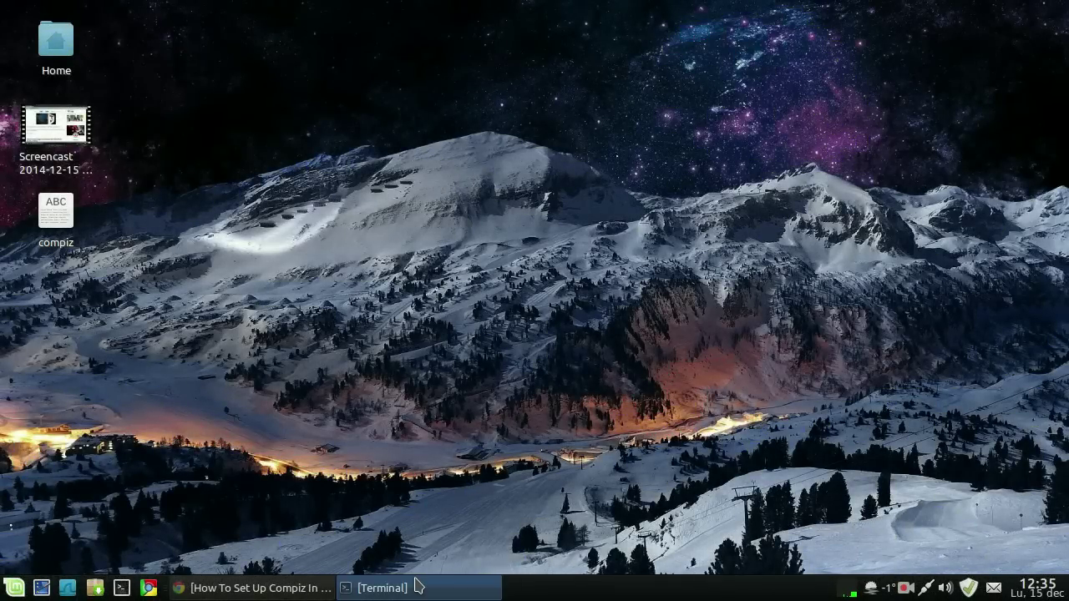
Restore the minimized terminal, move it toward the middle of the desktop, and minimize it again.
click(415, 584)
drag(234, 15, 528, 52)
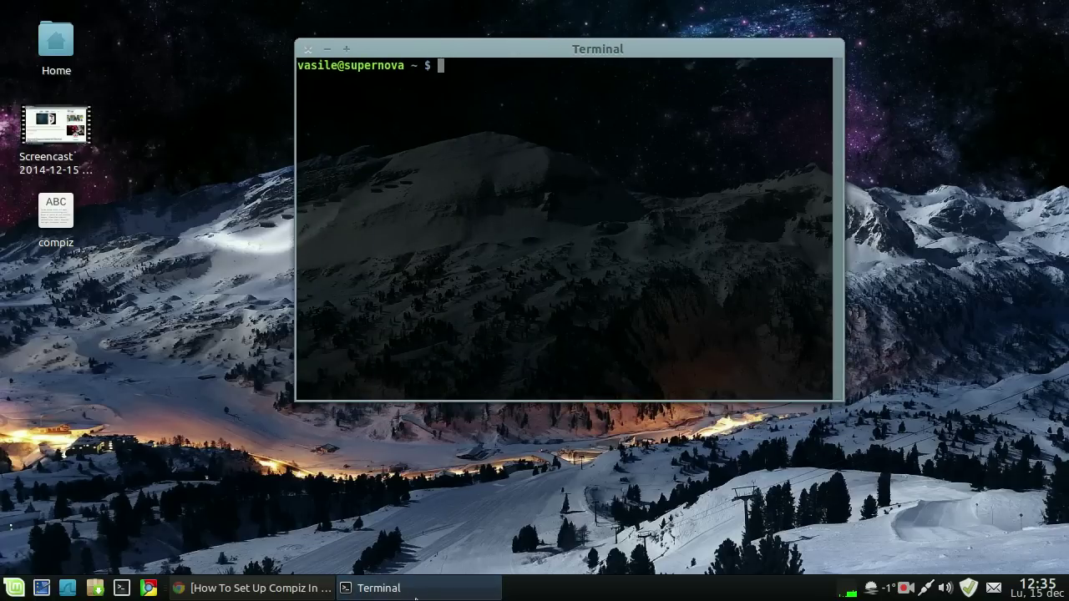
click(416, 591)
click(408, 588)
click(407, 589)
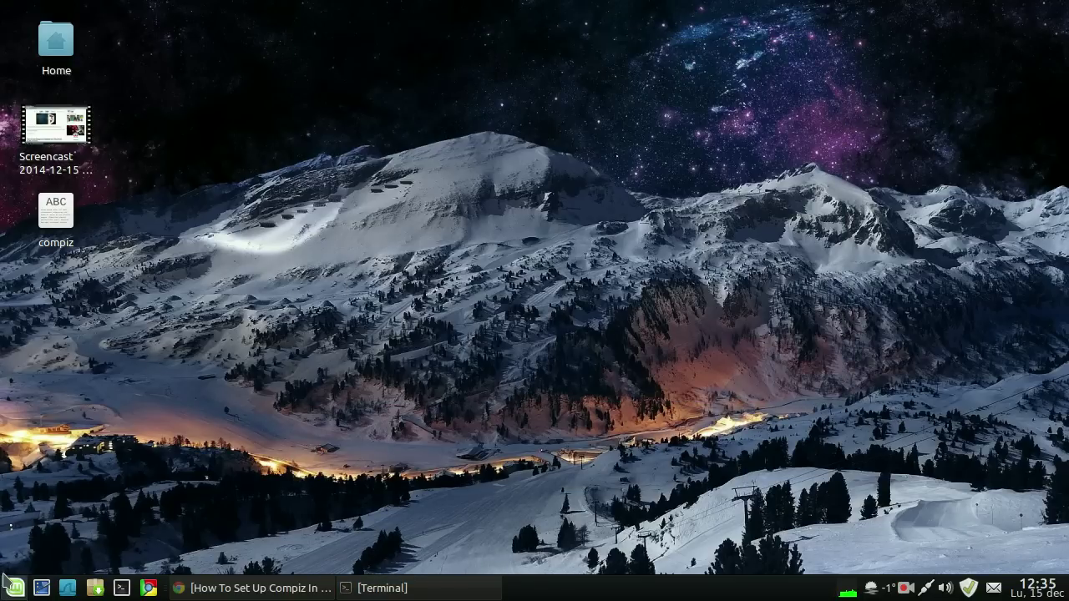
Open and dismiss the application menu and the clock popup to examine how they are placed relative to the panel.
click(8, 590)
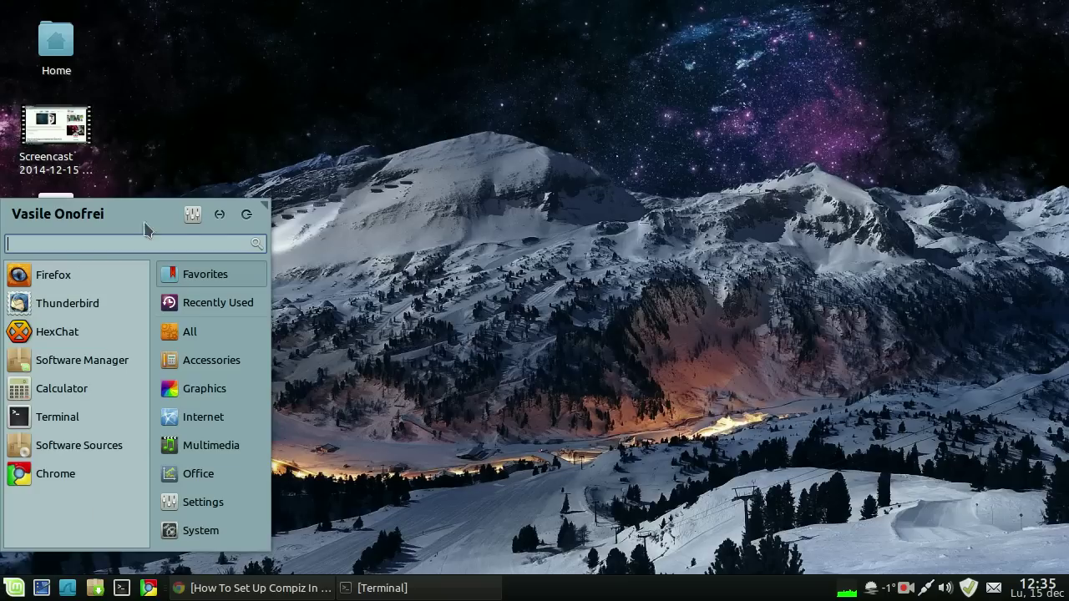
click(303, 431)
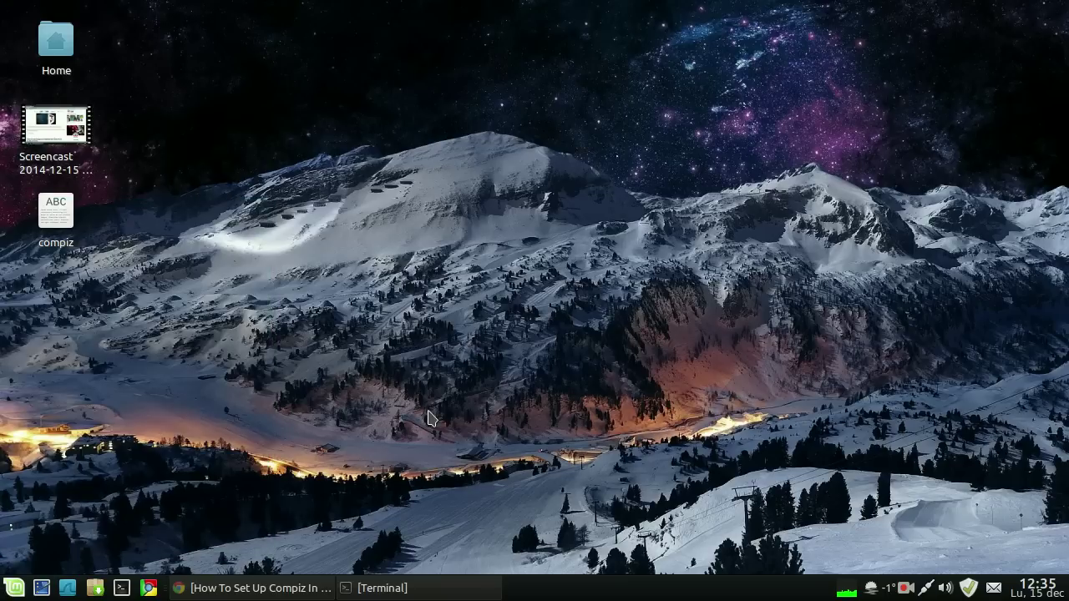
click(1024, 592)
click(1027, 595)
click(13, 588)
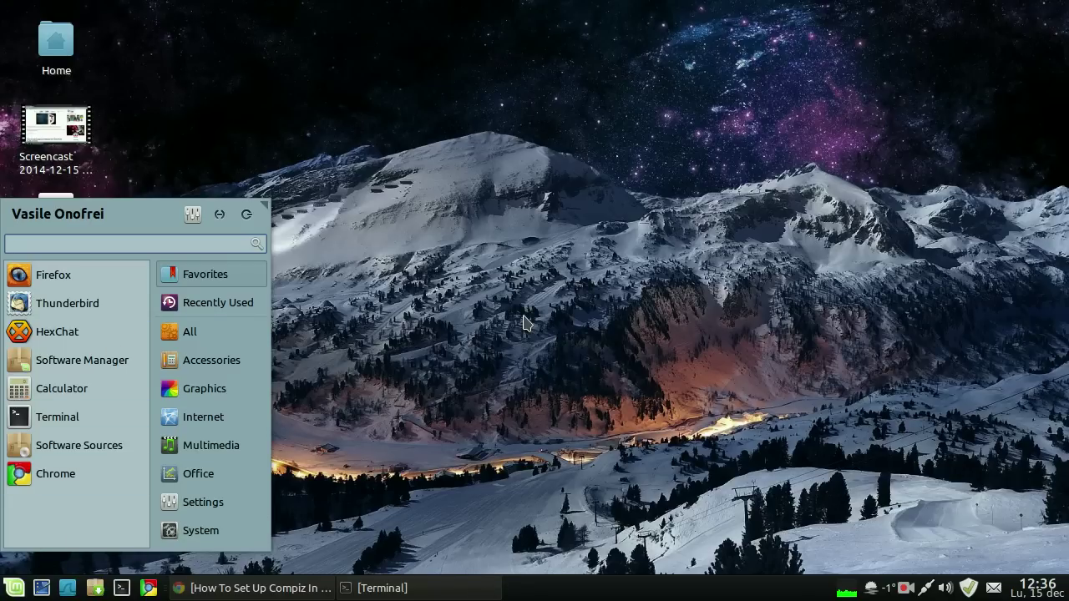
click(523, 325)
click(13, 587)
key(Escape)
In the preferences for Panel 1, enable "Don't reserve space on borders" and close the dialog.
right_click(628, 594)
mouse_move(666, 582)
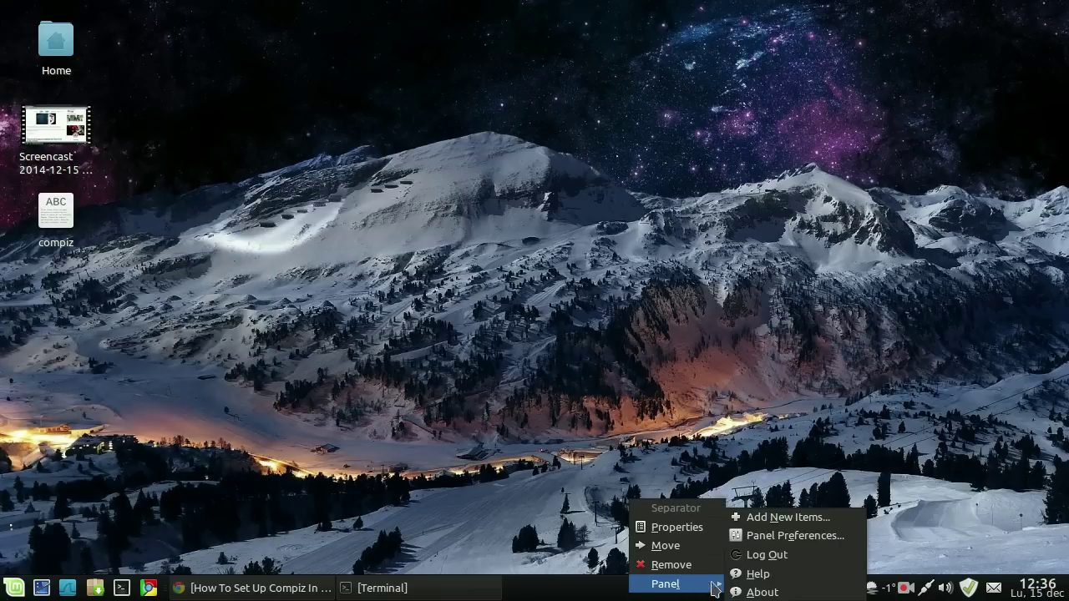
click(787, 535)
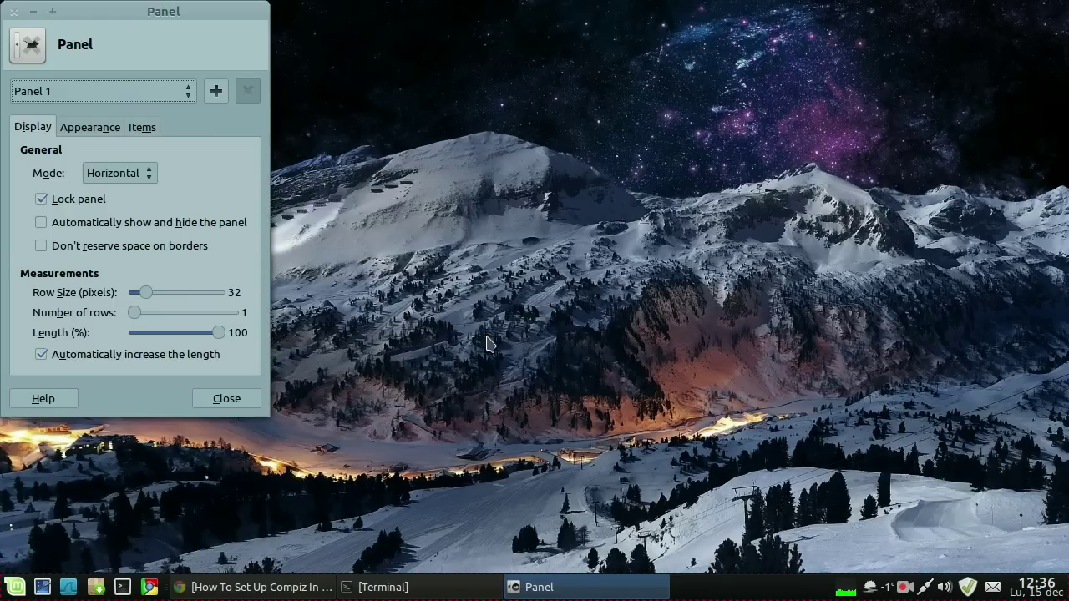
click(41, 247)
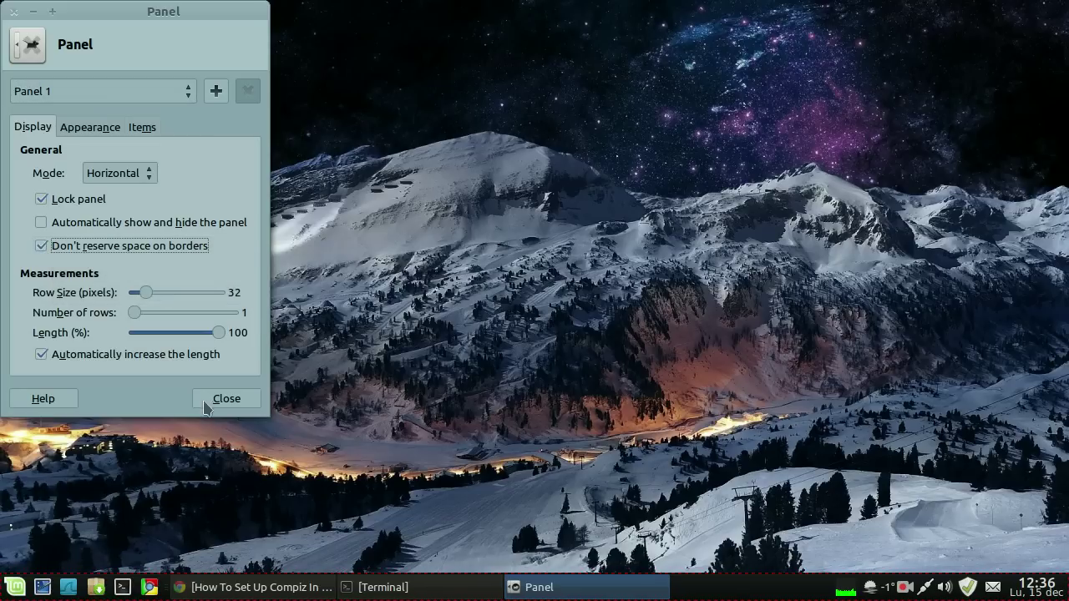
click(226, 399)
Recheck the placement of the application menu and the clock popup with the new panel setting.
click(15, 588)
click(894, 512)
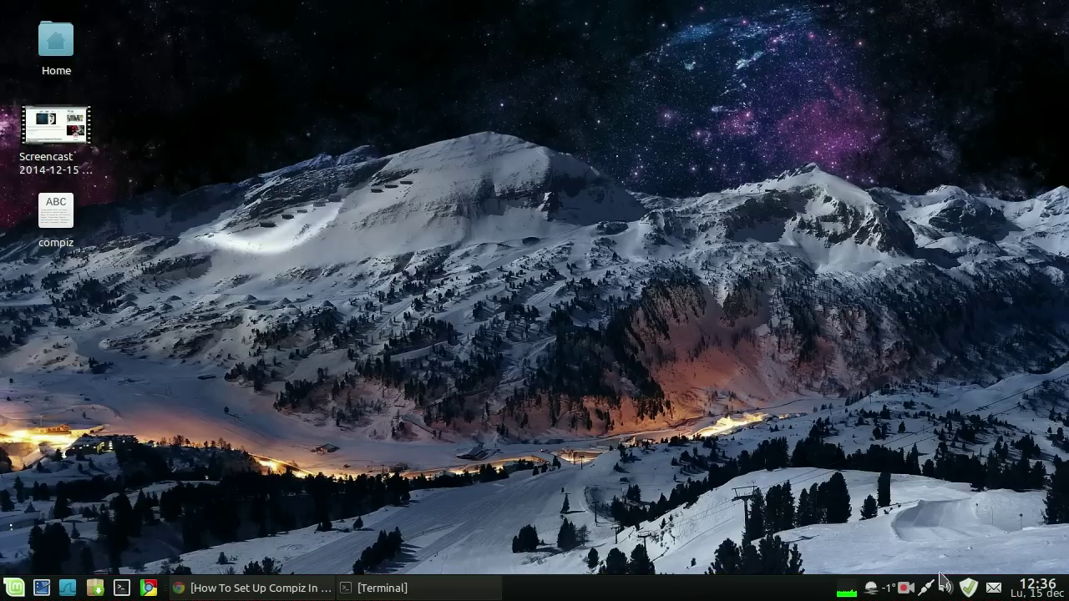
click(1040, 588)
click(1040, 588)
click(14, 588)
click(14, 589)
Restore the terminal, shift it slightly down and to the right, and minimize it.
click(415, 588)
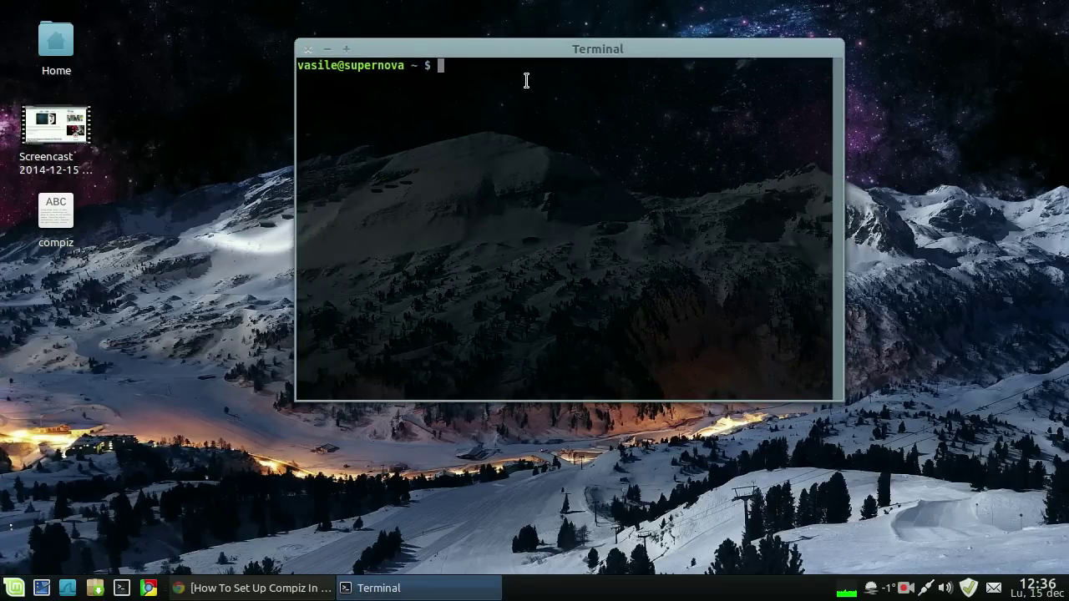
drag(535, 56, 549, 81)
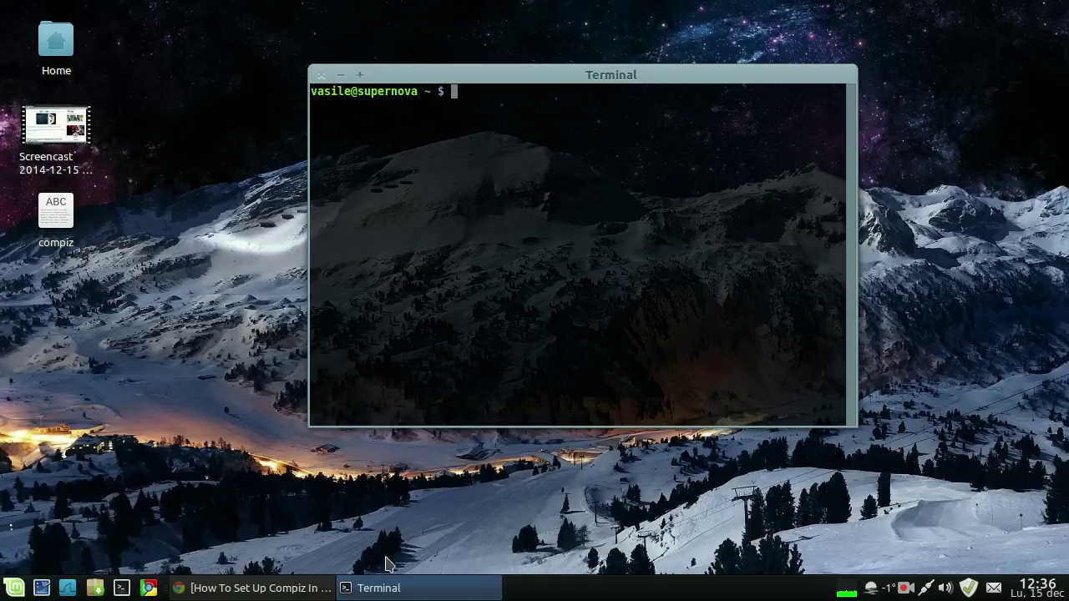
click(359, 587)
Bring up the Compiz article and read step 2 on installing dconf-tools and changing the titlebar theme in dconf-editor.
click(315, 584)
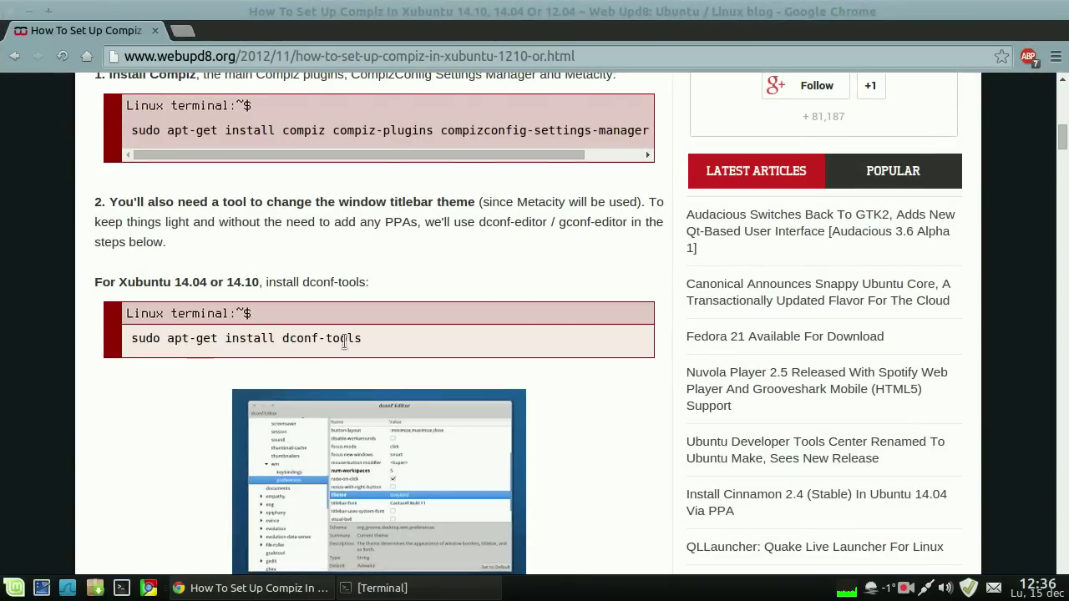
scroll(447, 326, down, 1)
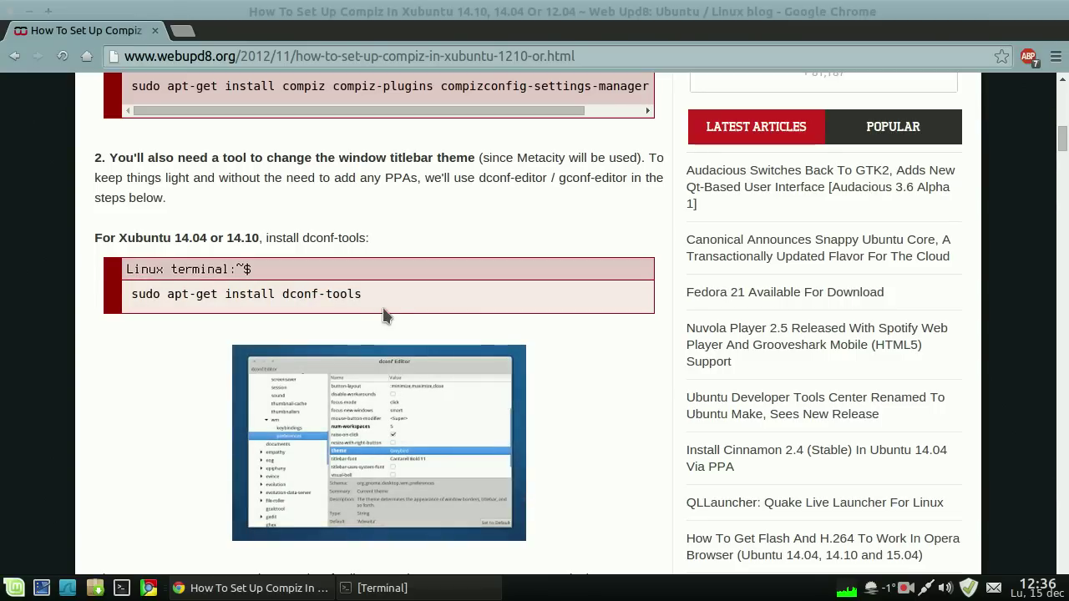
scroll(625, 354, down, 1)
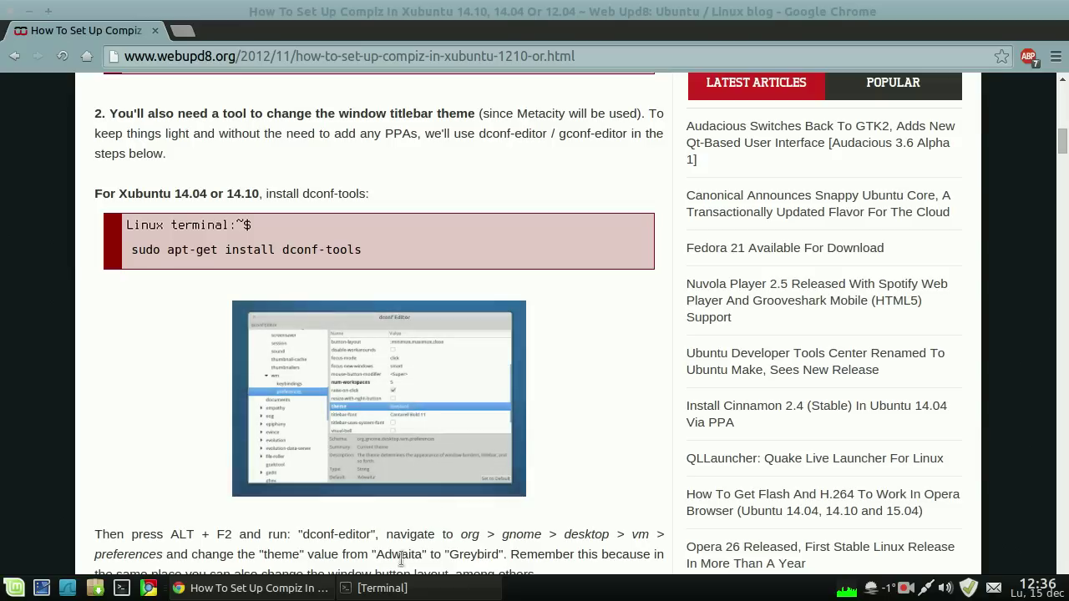
click(383, 595)
click(382, 593)
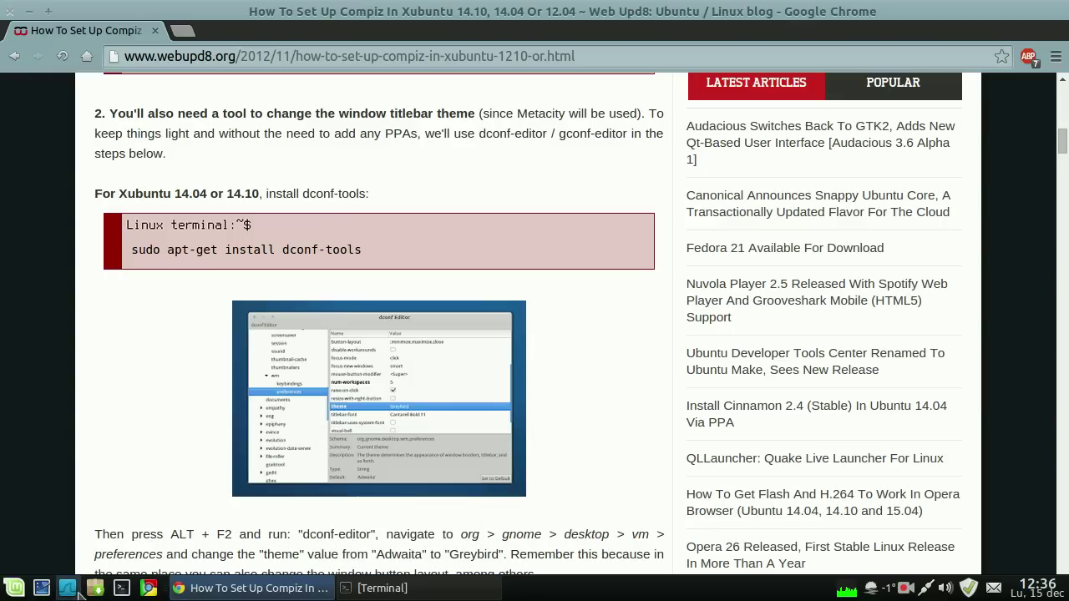
Open the home folder in the file manager, toggle hidden files off and back on, and enter the .config folder.
click(71, 590)
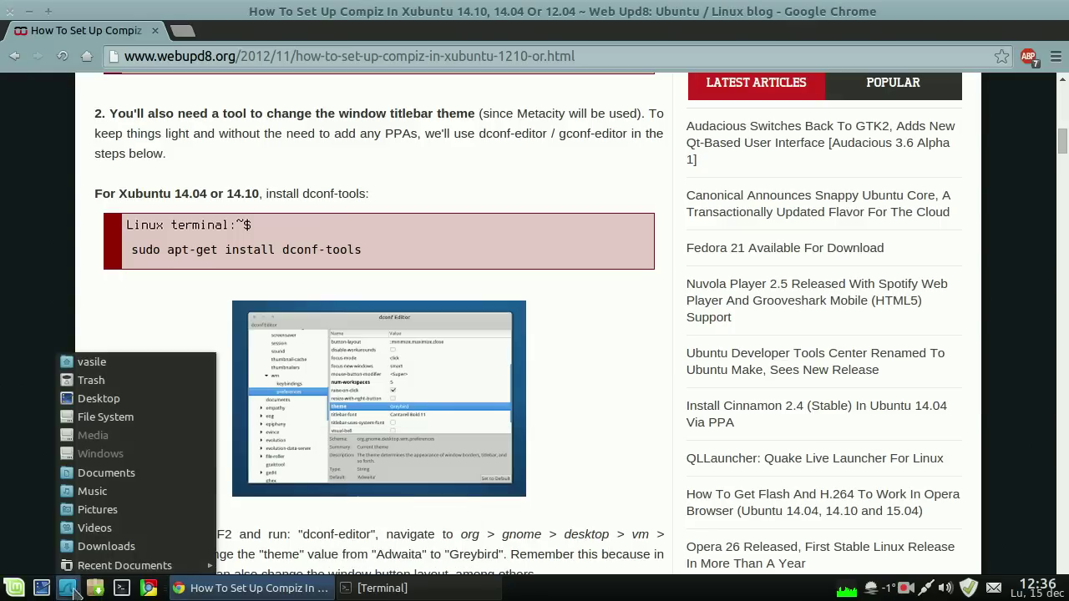
click(120, 362)
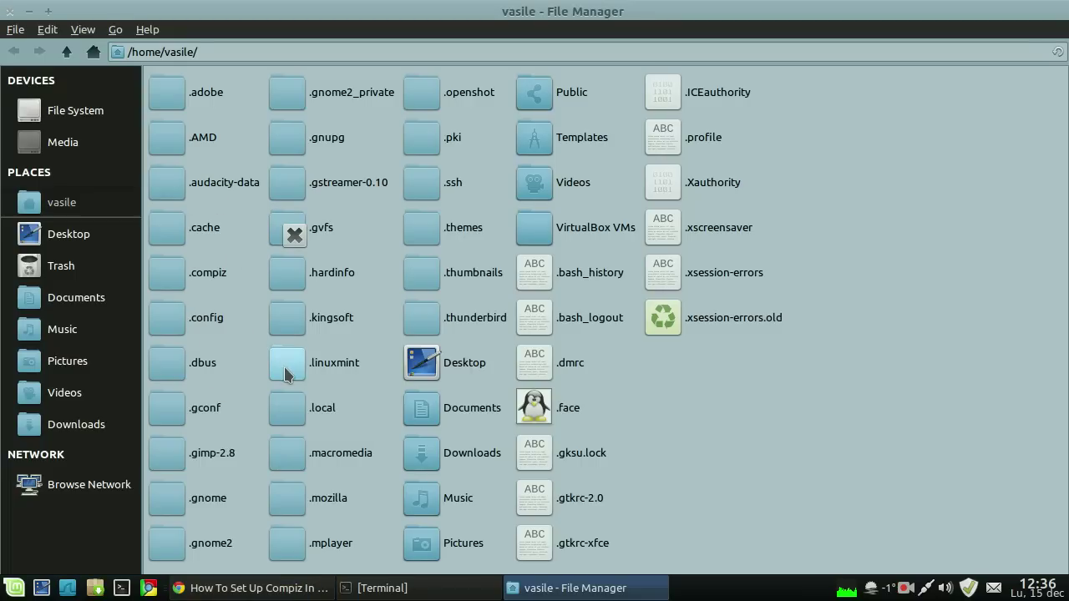
key(ctrl+h)
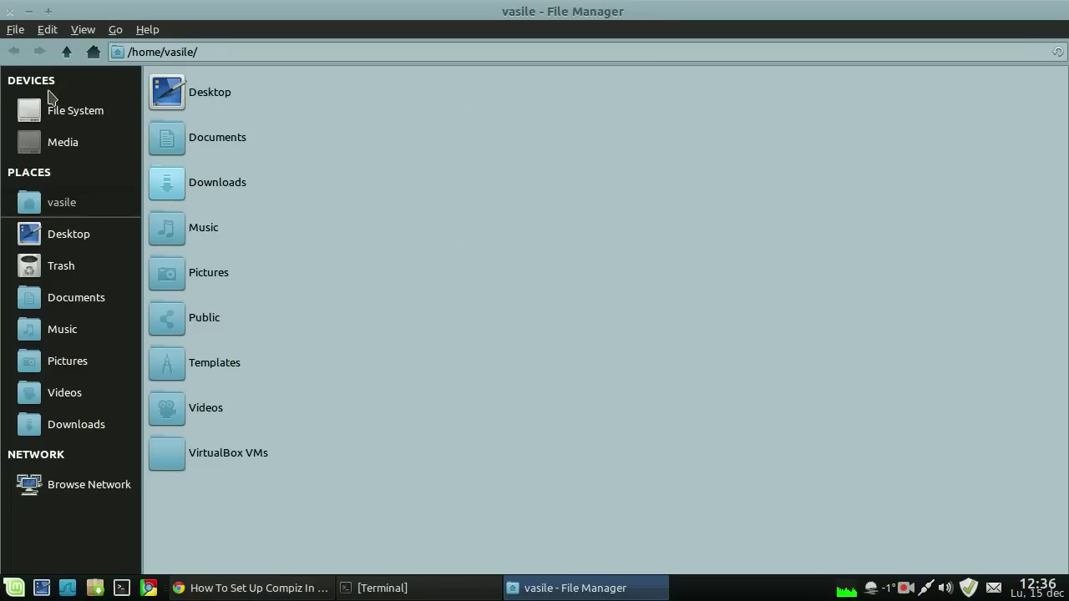
click(83, 29)
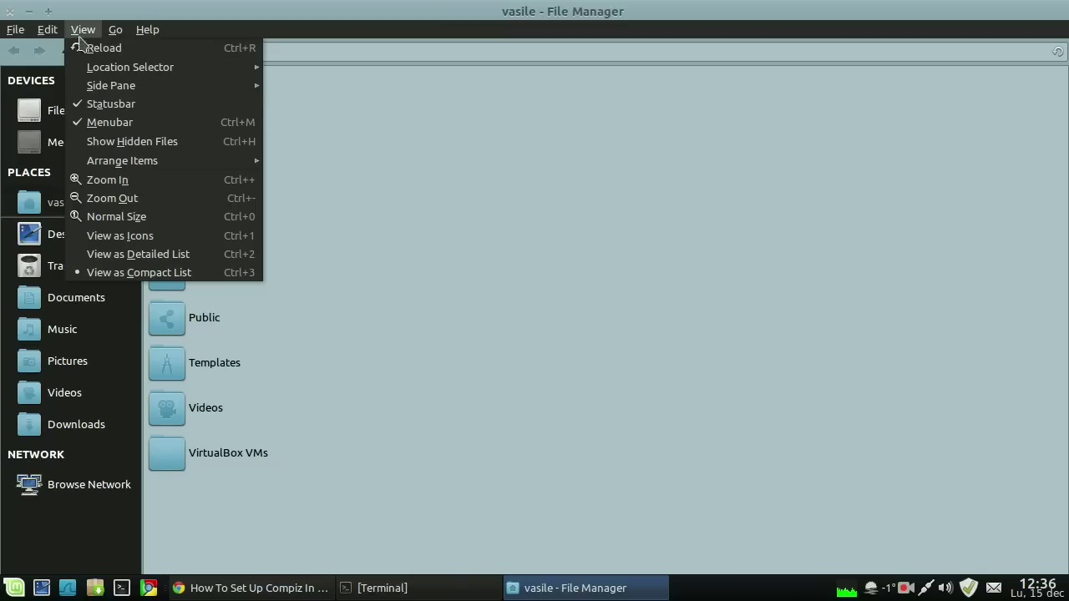
click(144, 142)
click(171, 324)
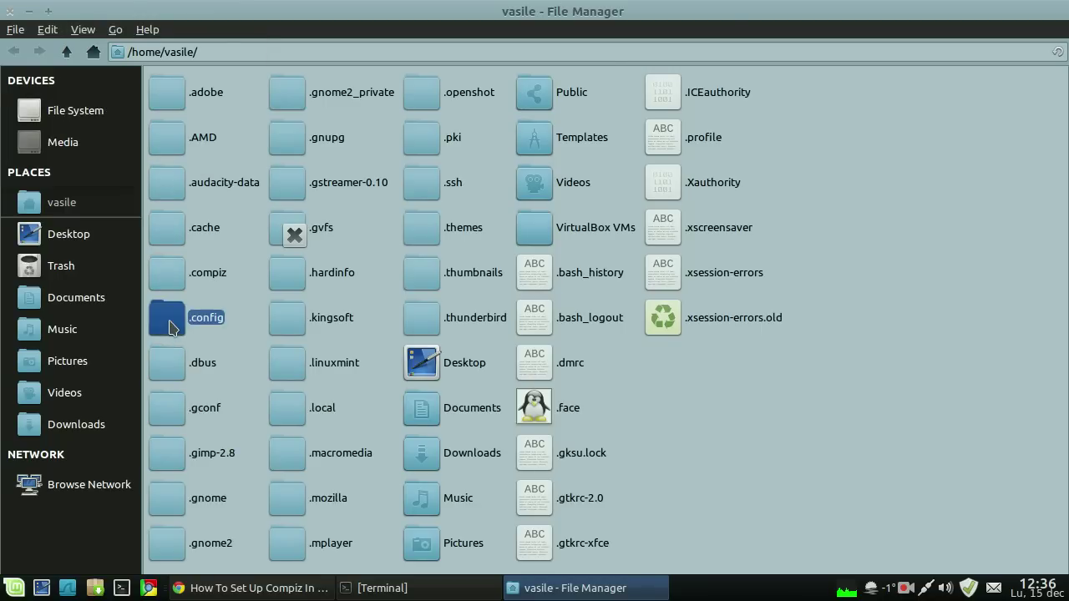
double_click(171, 325)
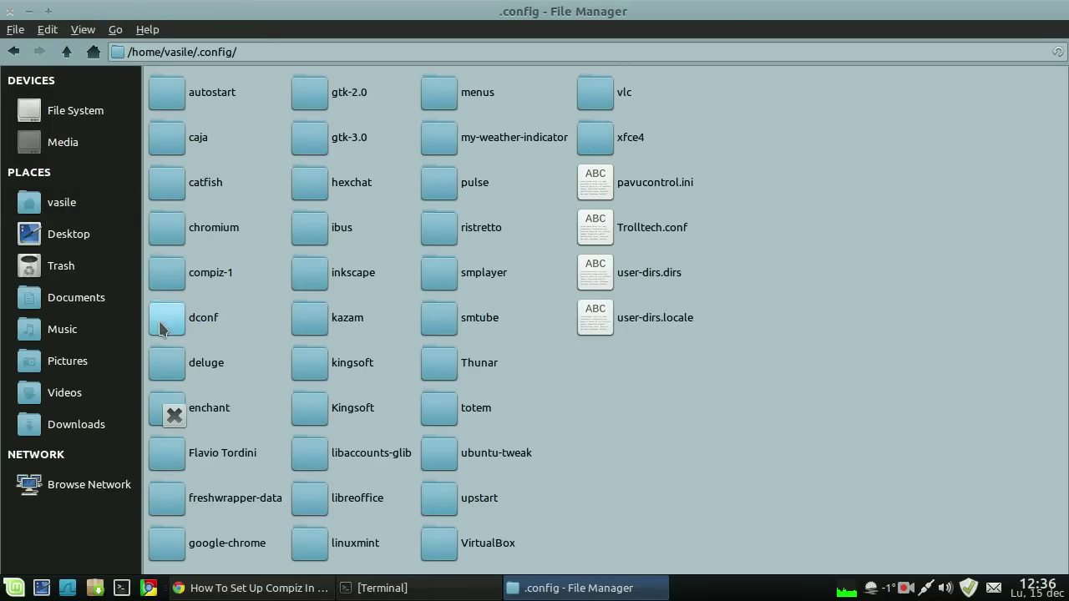
Close the file manager, minimize the browser, and restore the terminal window.
right_click(248, 292)
click(632, 383)
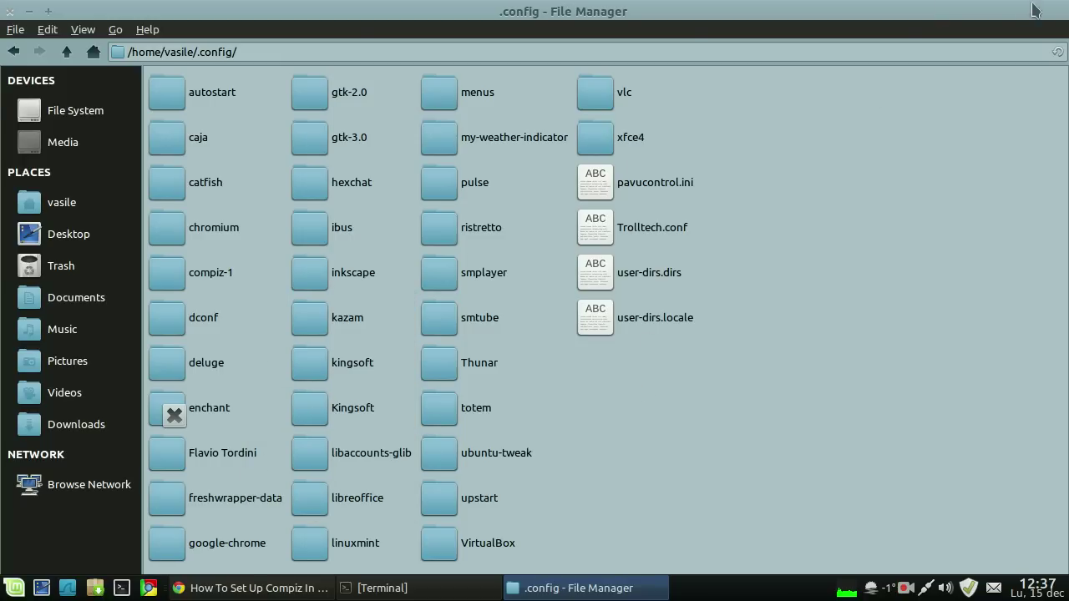
click(10, 11)
click(250, 588)
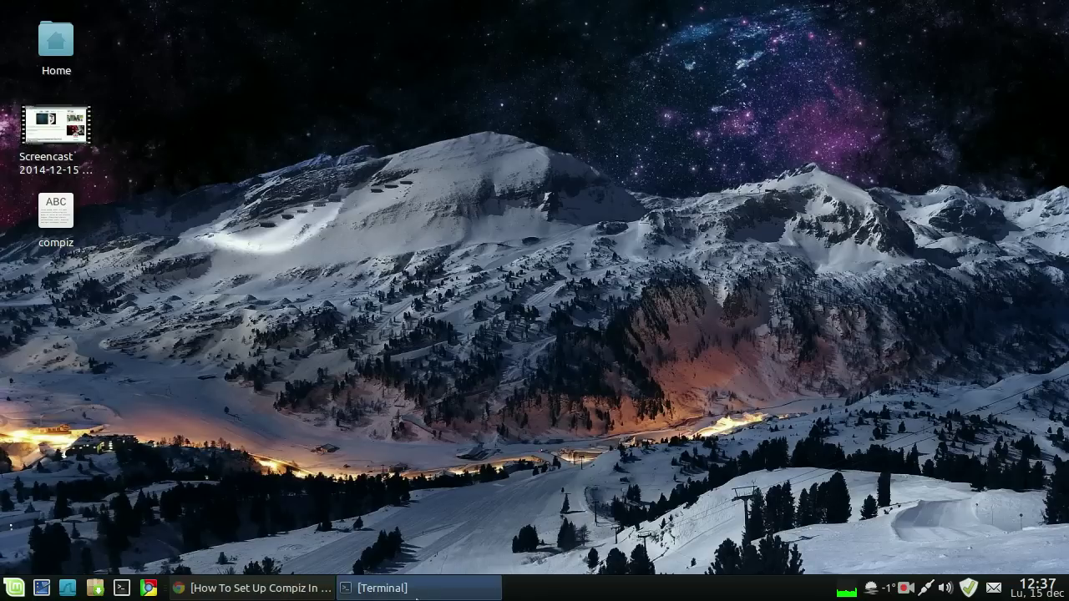
click(417, 595)
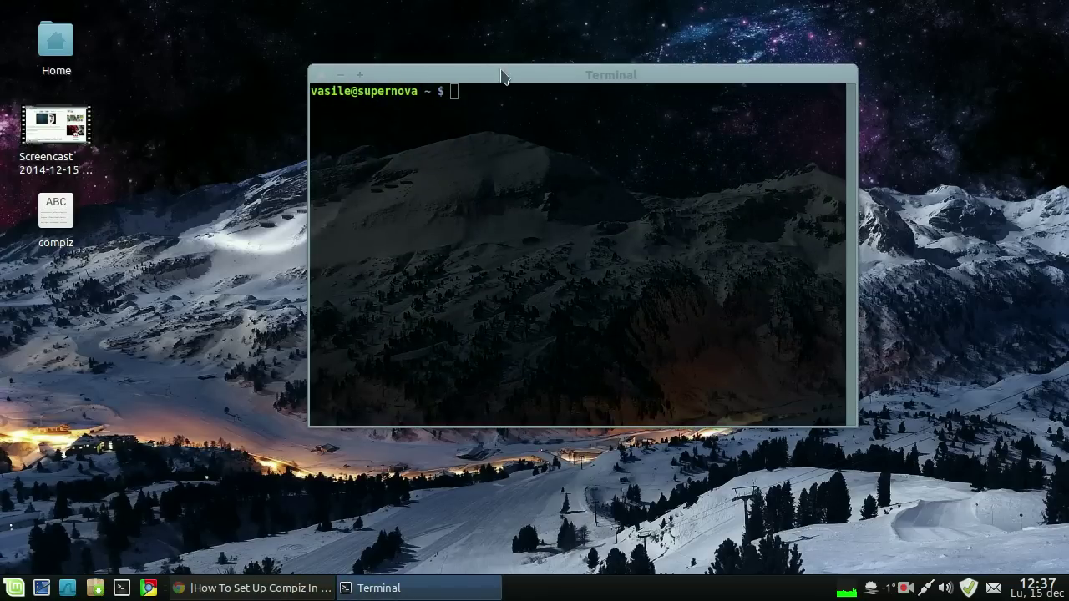
Launch dconf Editor by searching the application menu for "dc", and move its window toward the middle of the desktop.
click(5, 593)
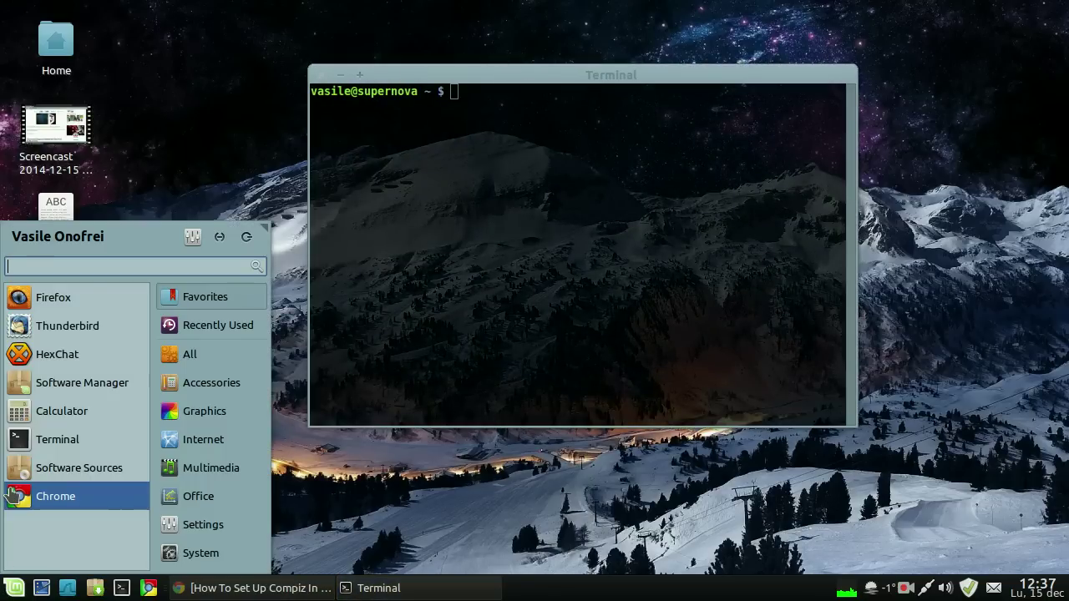
text(dc)
click(64, 309)
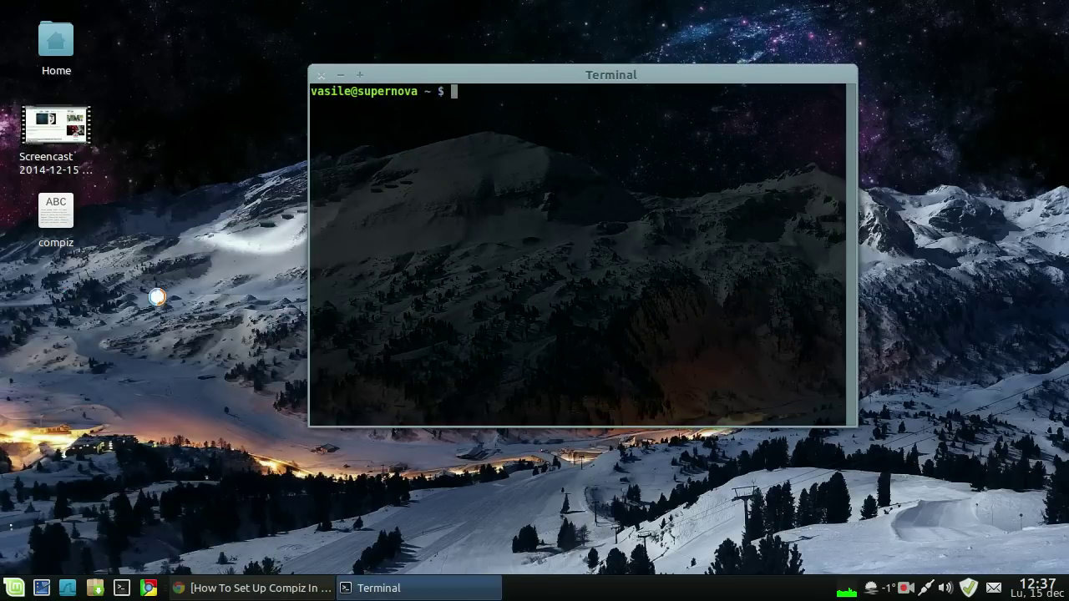
drag(228, 95, 441, 52)
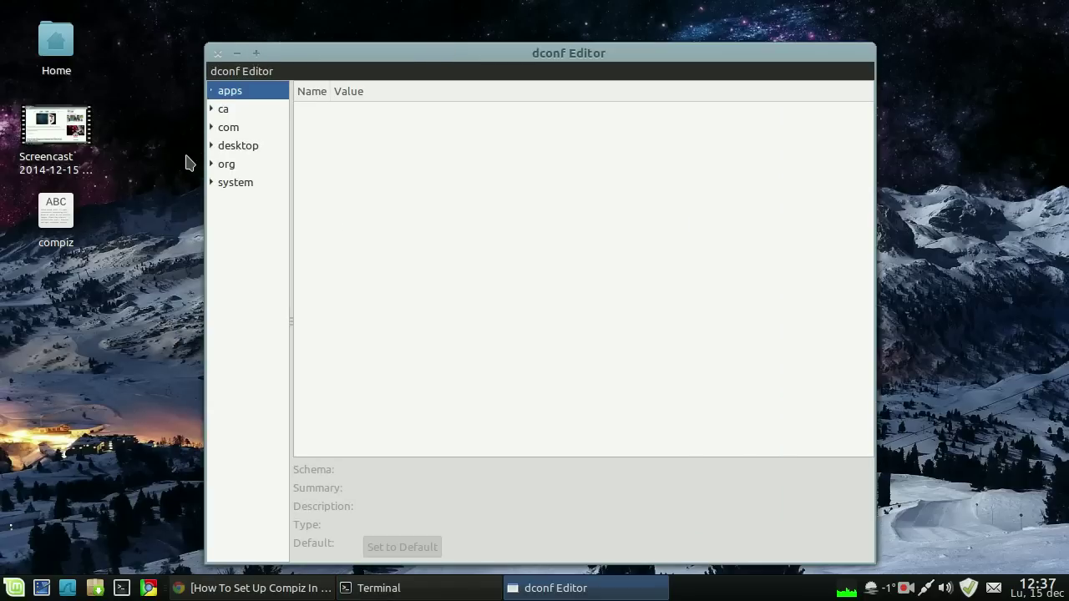
Navigate to org > gnome > desktop > wm > preferences in the settings tree and shift the window slightly upward.
click(211, 165)
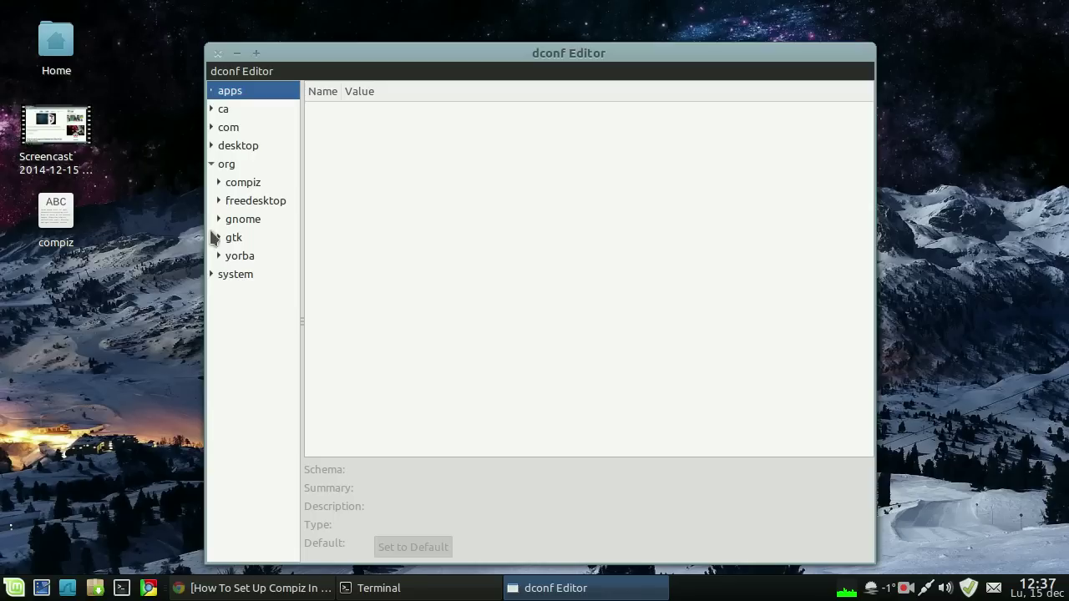
click(218, 220)
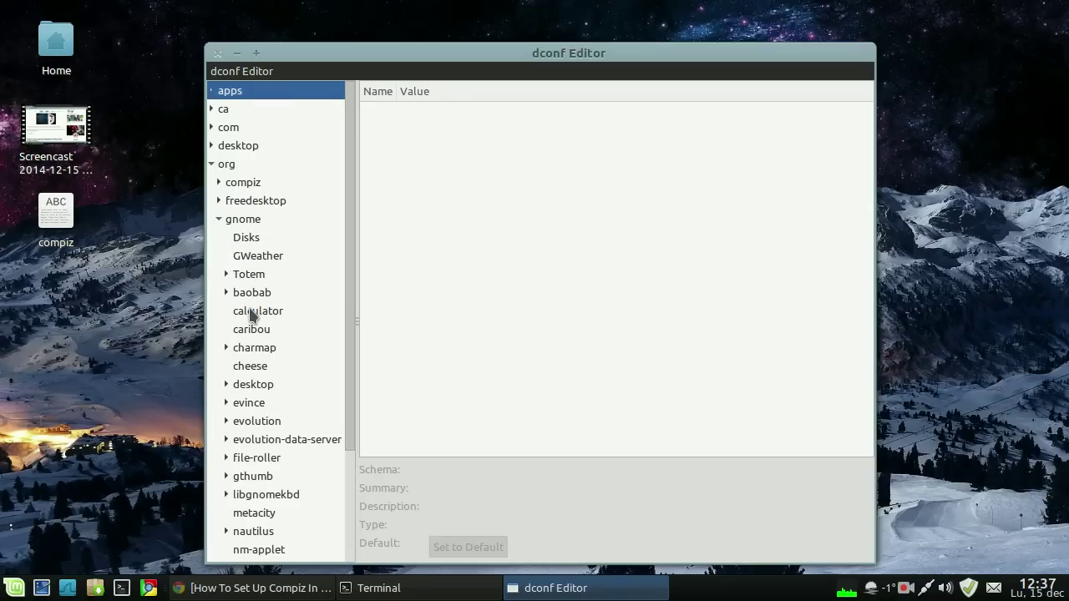
scroll(251, 309, down, 1)
click(225, 327)
scroll(282, 310, down, 4)
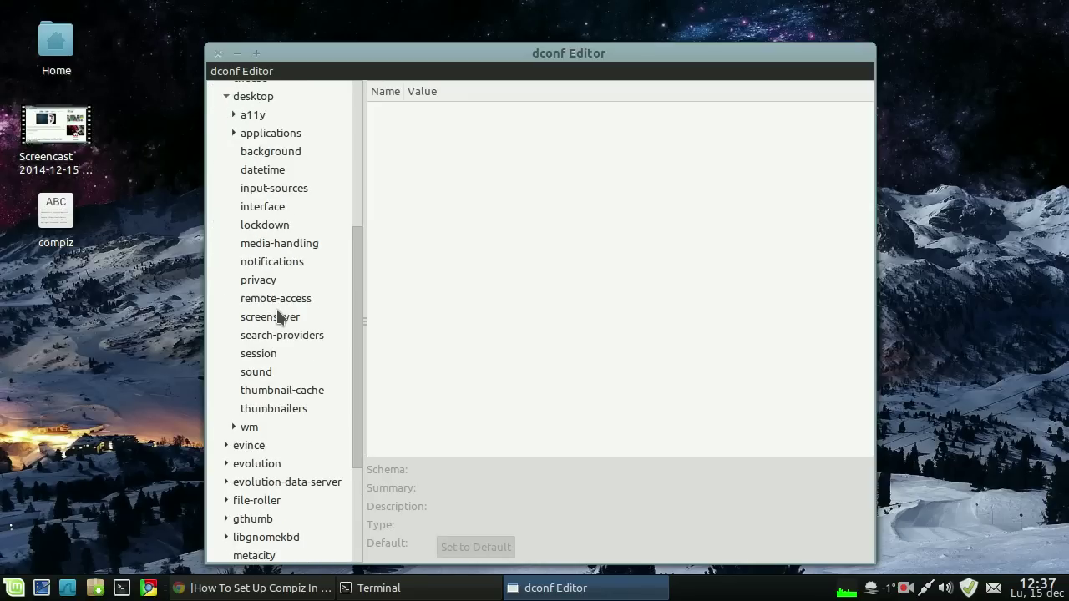
click(234, 427)
scroll(284, 392, down, 1)
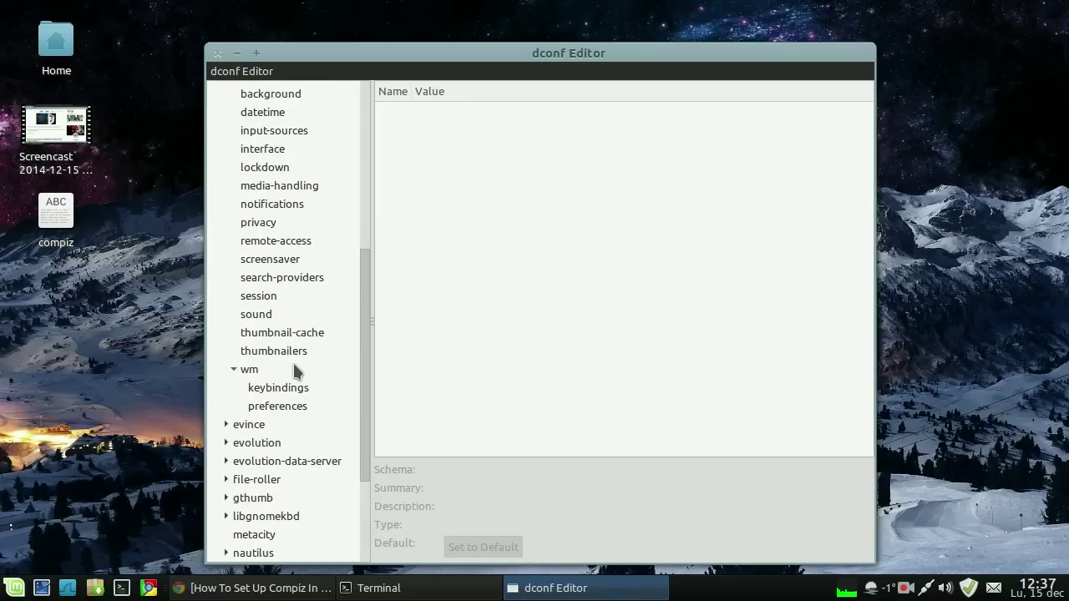
click(292, 403)
drag(543, 53, 532, 37)
Set the window manager theme key to Numix.
scroll(542, 206, down, 3)
scroll(540, 206, down, 1)
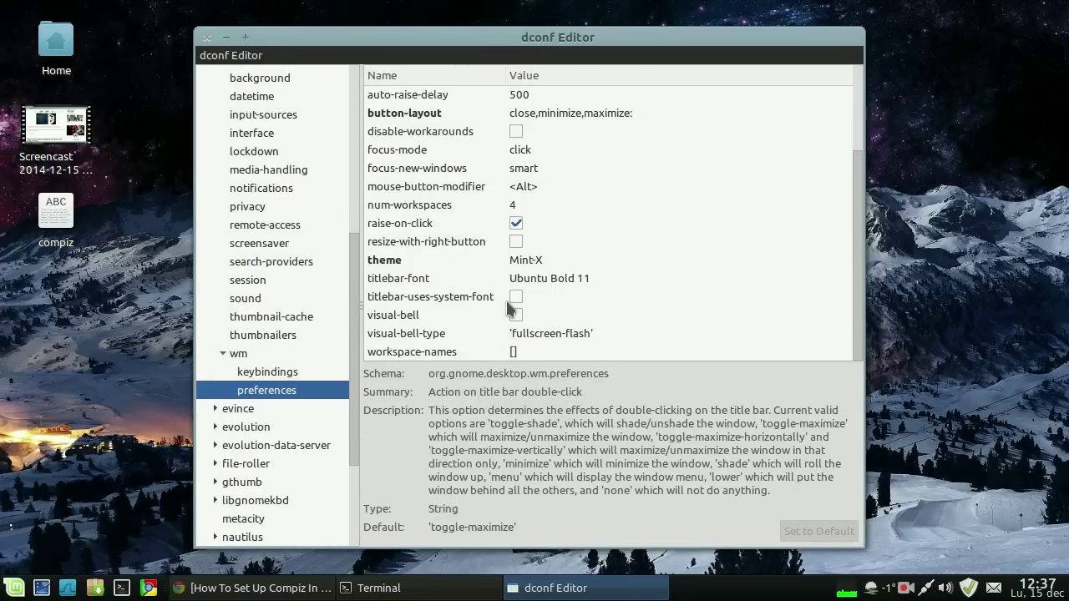
click(532, 257)
click(539, 340)
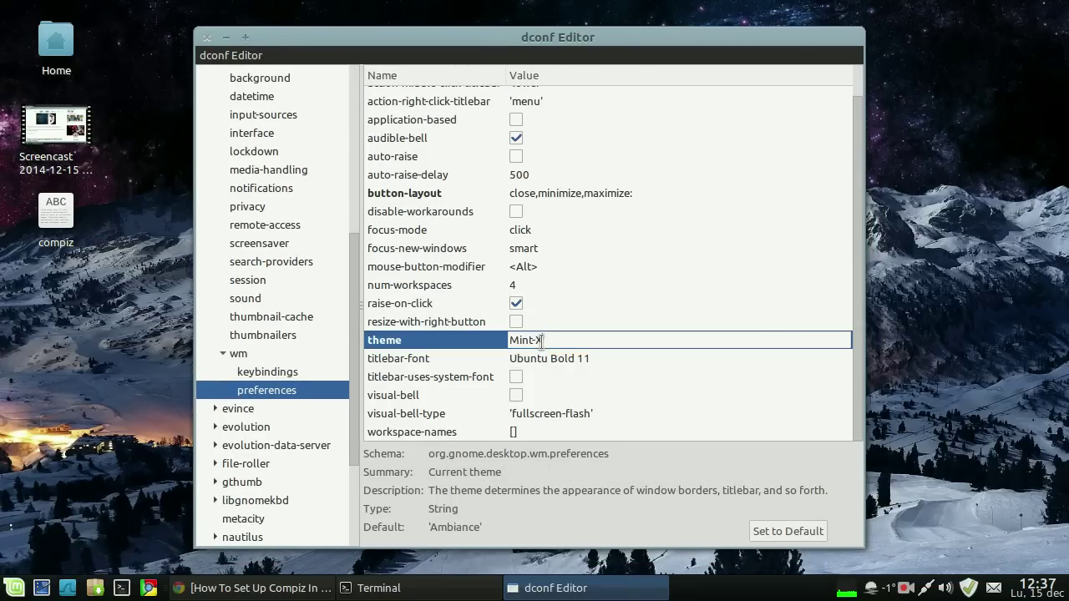
drag(538, 340, 492, 345)
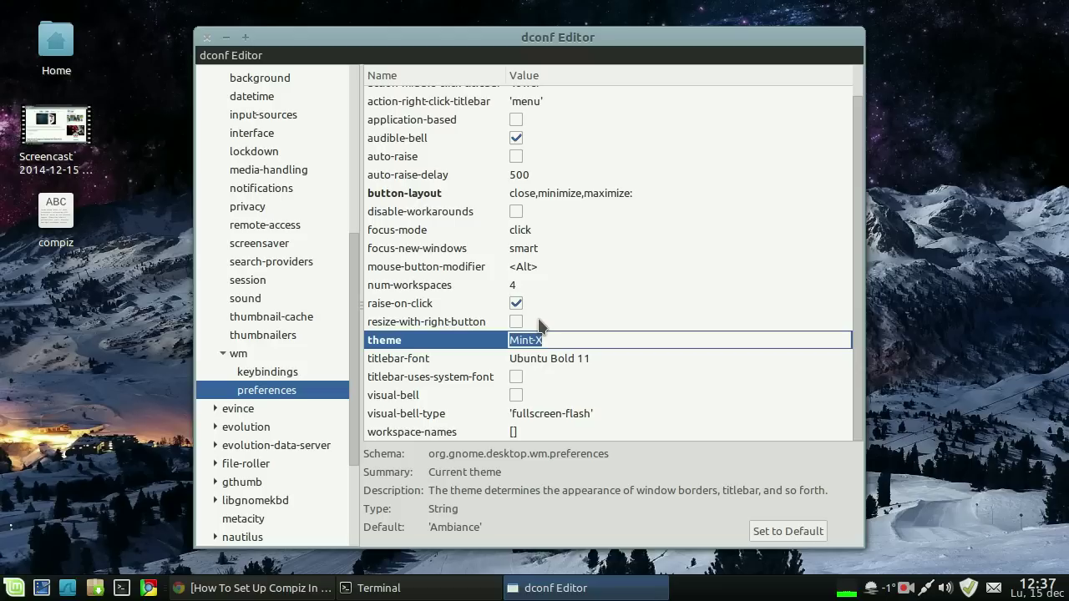
text(Numix)
key(Return)
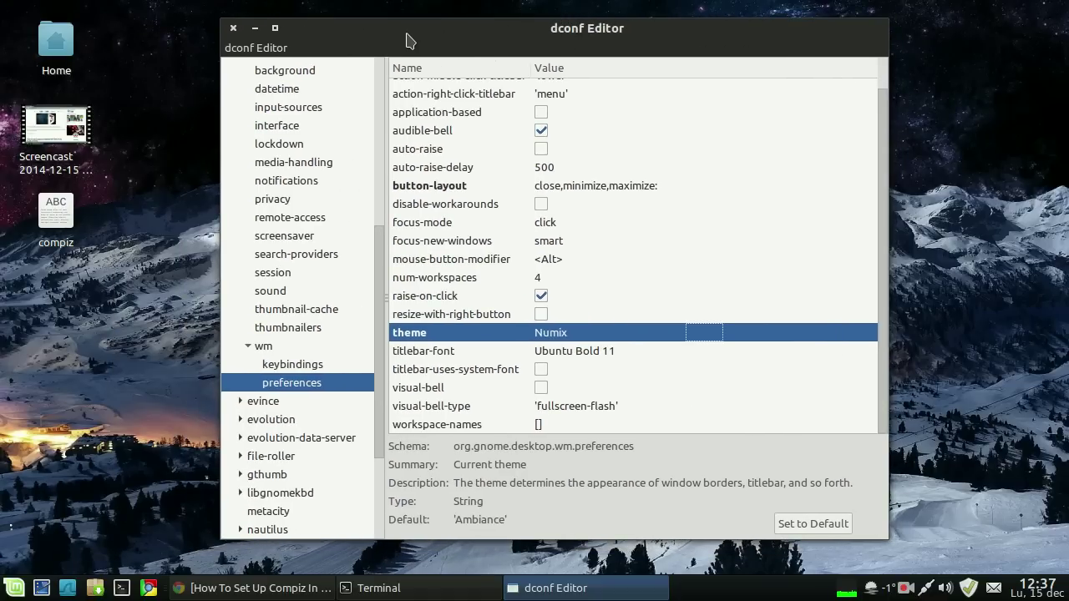
Change the button-layout value to ":minimize,maximize,close" so the titlebar buttons sit on the right.
click(567, 192)
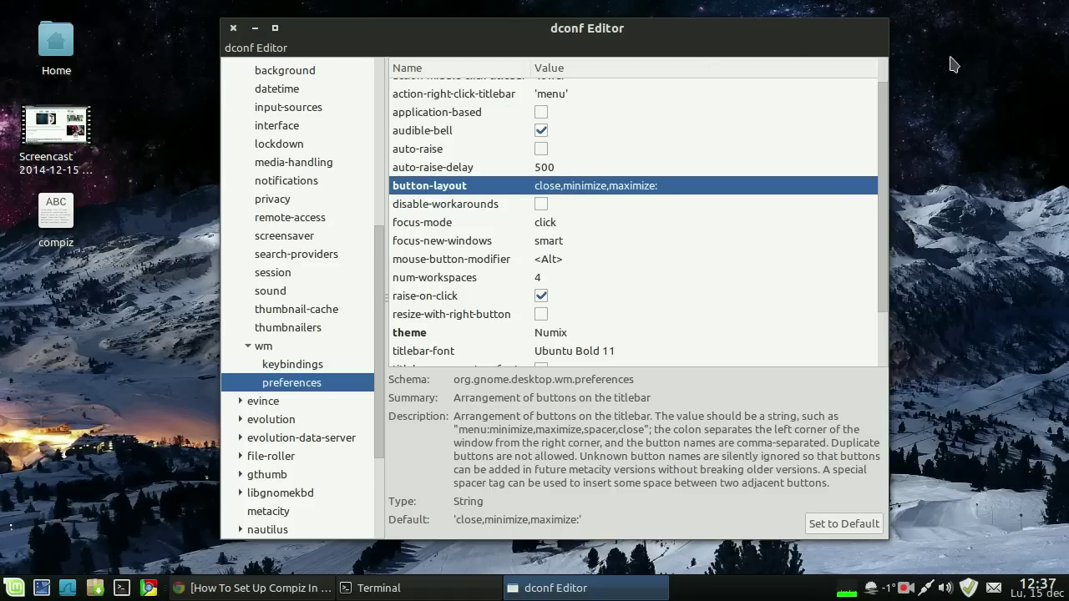
click(675, 190)
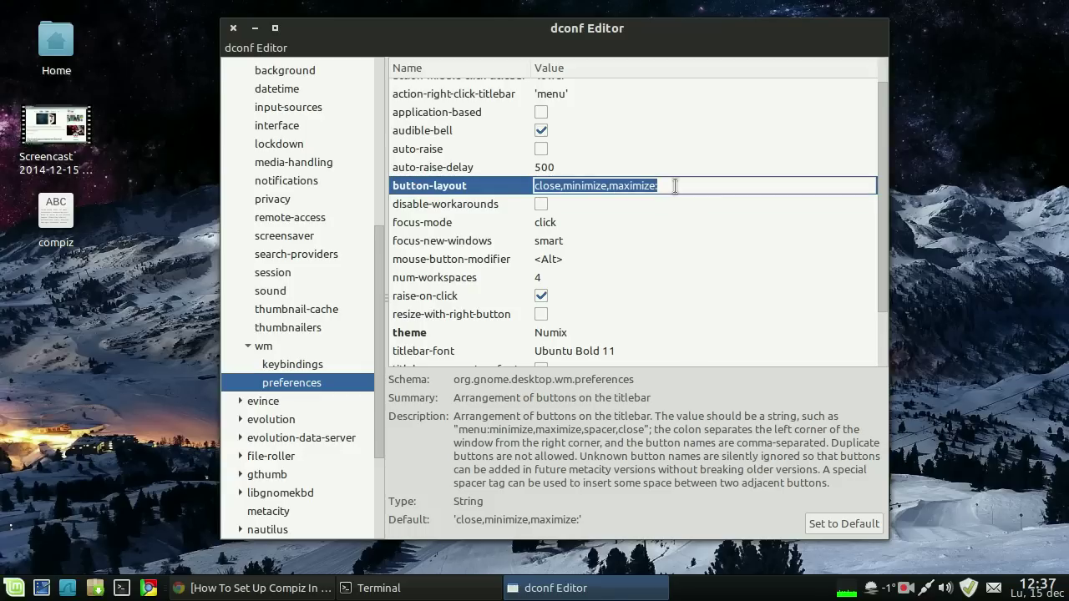
click(675, 186)
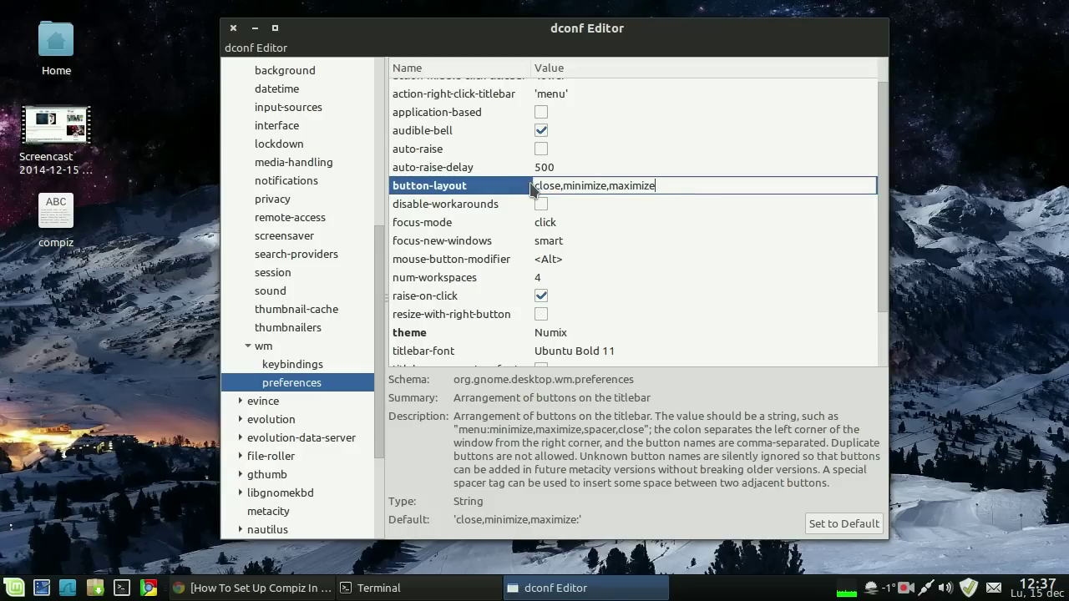
text(:)
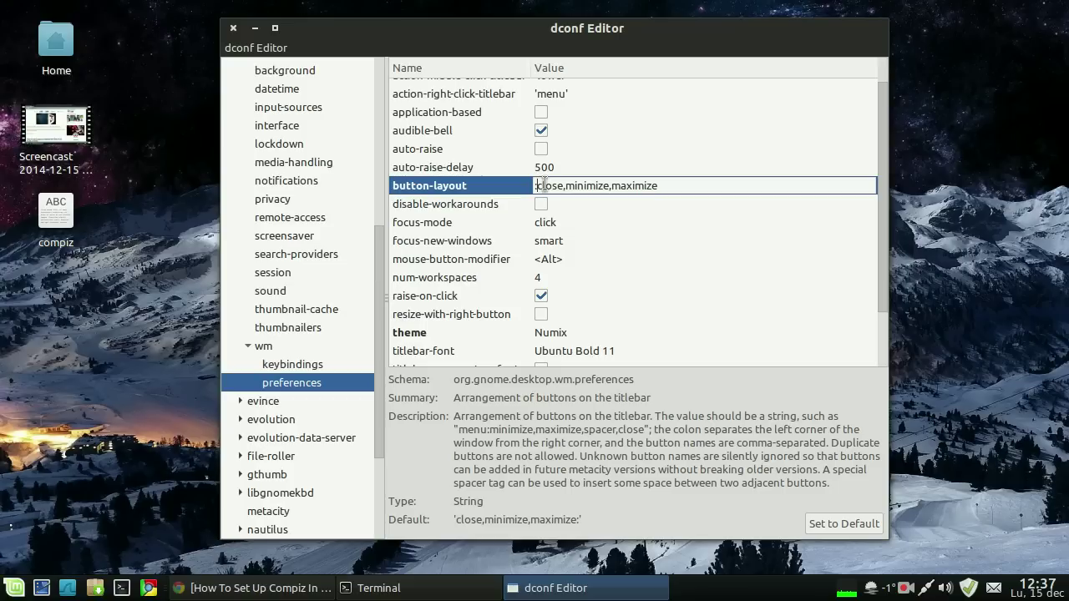
key(Delete)
key(Delete)
key(Delete)
key(Delete)
key(Delete)
key(Delete)
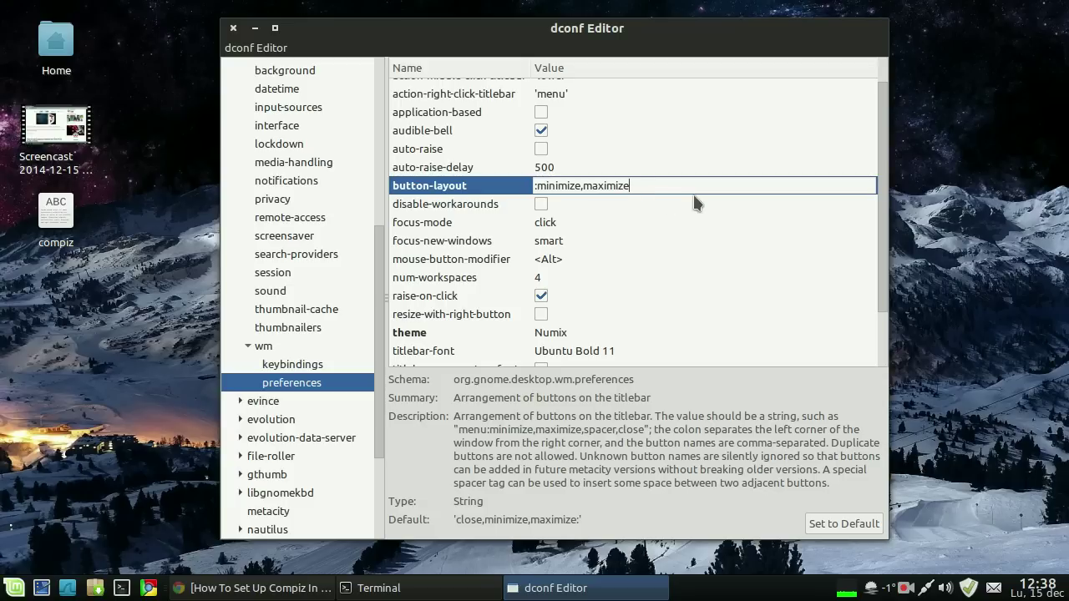
text(,close)
key(Return)
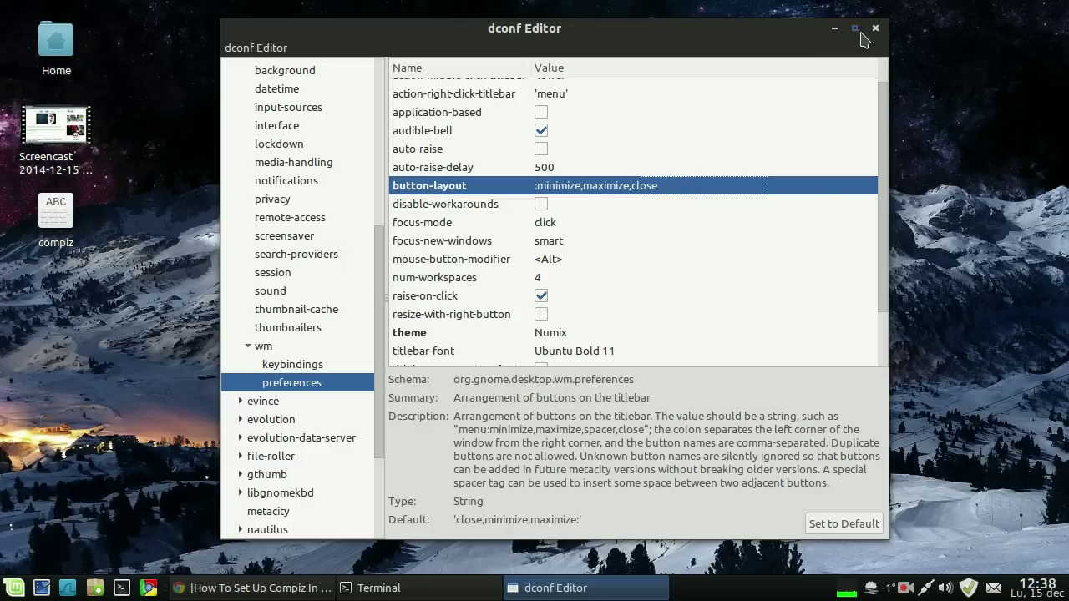
Clear away the open windows and launch CompizConfig Settings Manager by searching the application menu for "com", moving its window toward the desktop's middle.
click(564, 589)
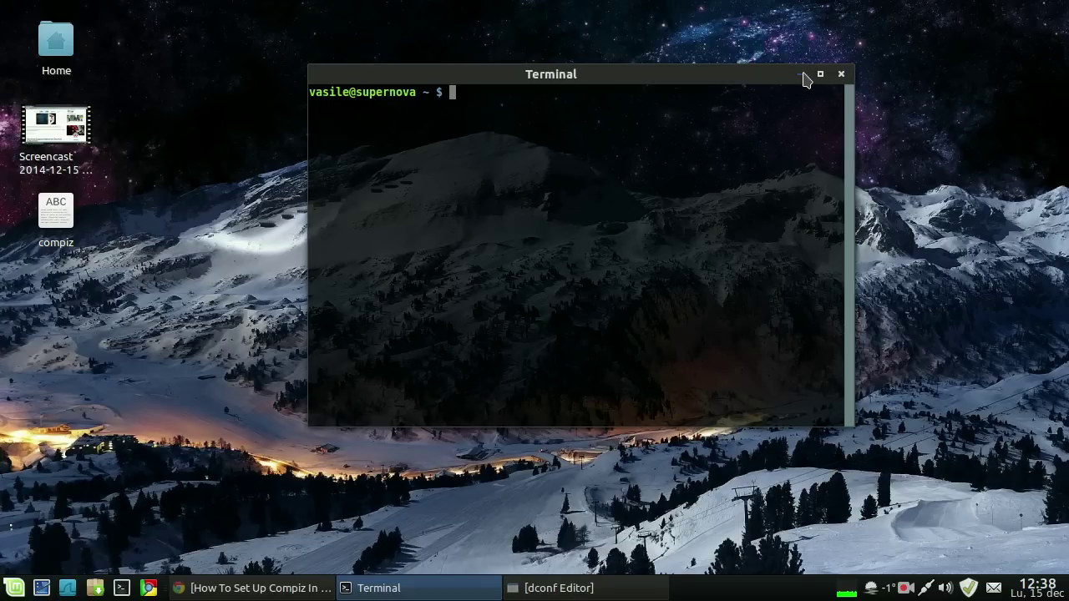
click(804, 76)
click(15, 588)
text(com)
click(105, 299)
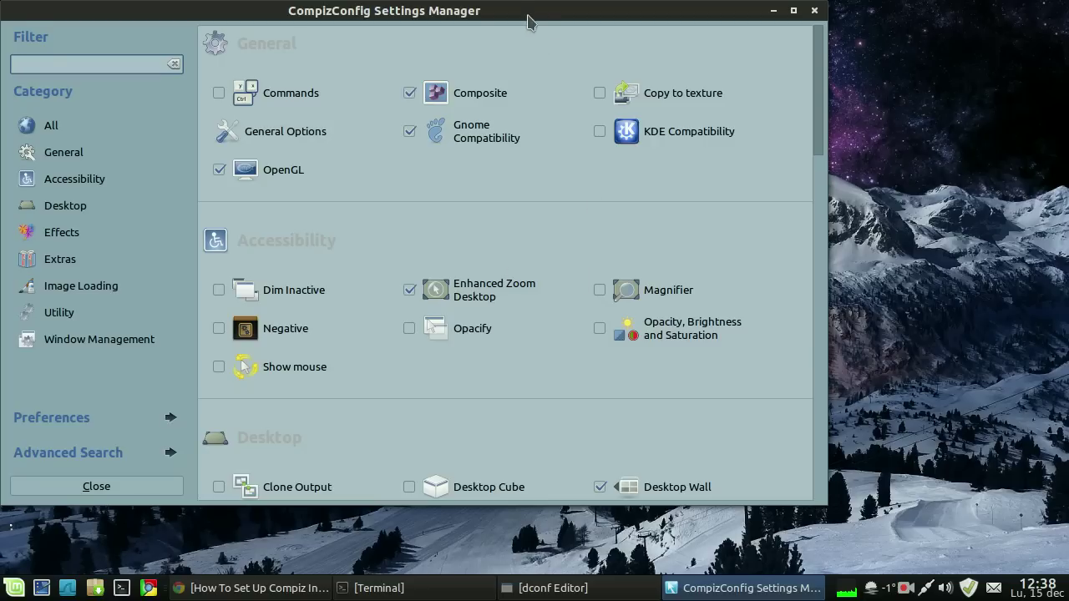
drag(528, 21, 678, 36)
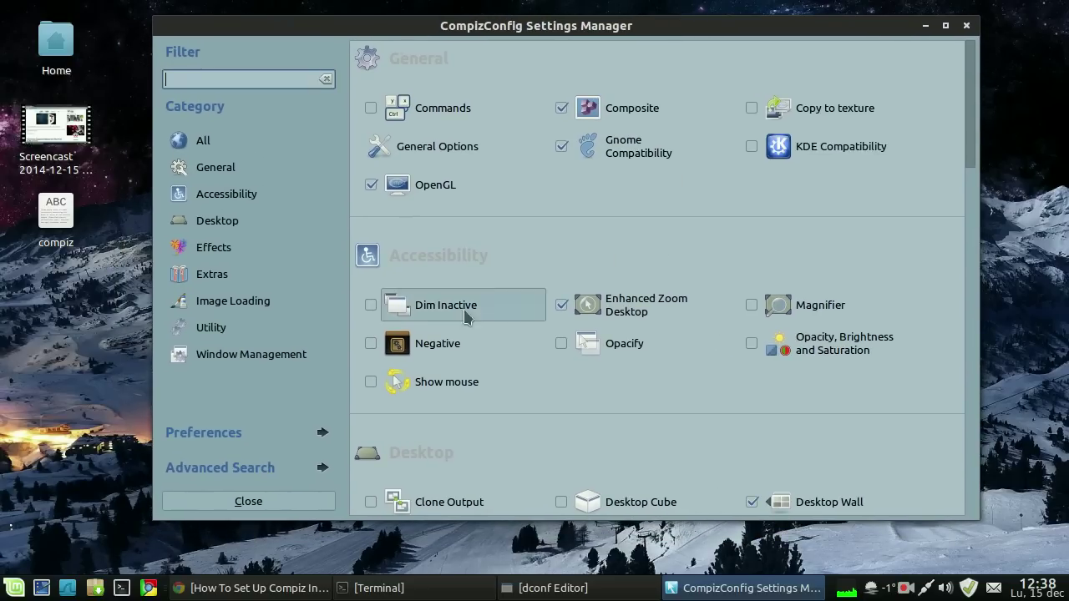
Check the available configuration backends in the CompizConfig preferences, keep GSettings Configuration Backend, and return to the plugin overview.
click(213, 436)
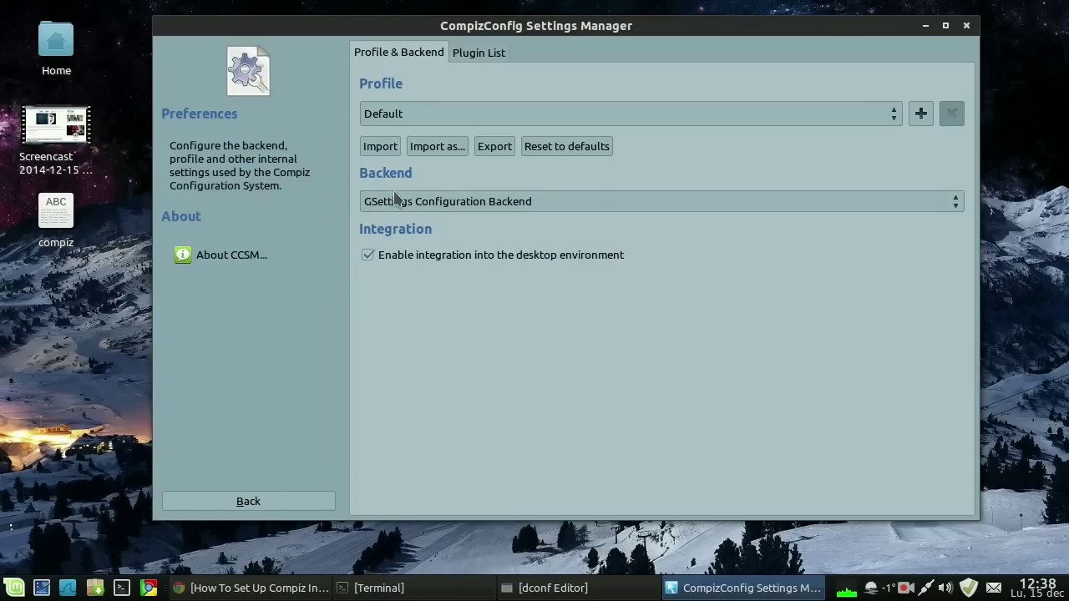
click(404, 205)
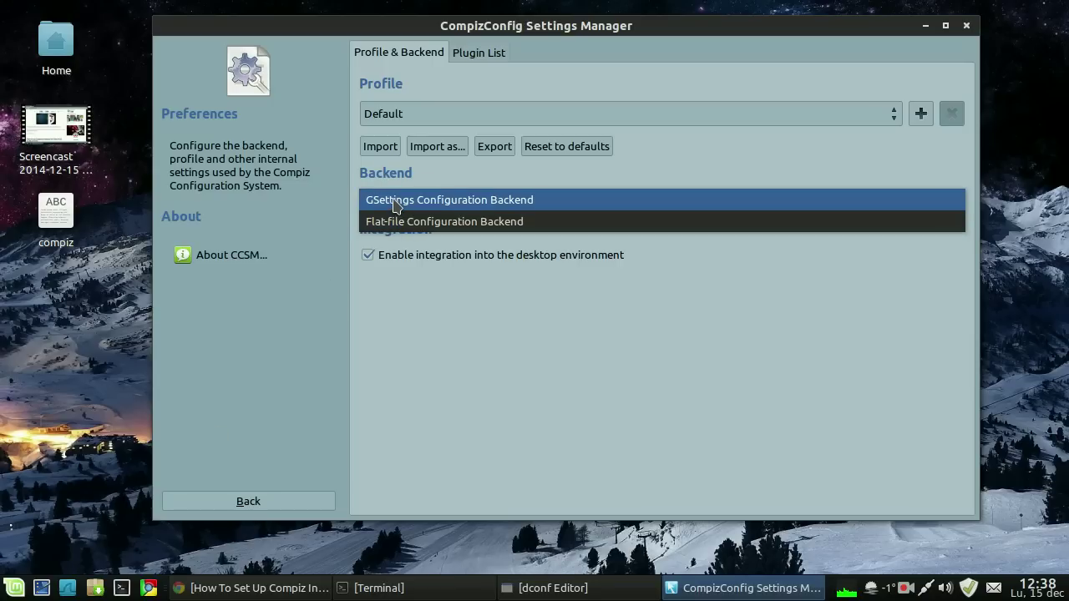
click(441, 167)
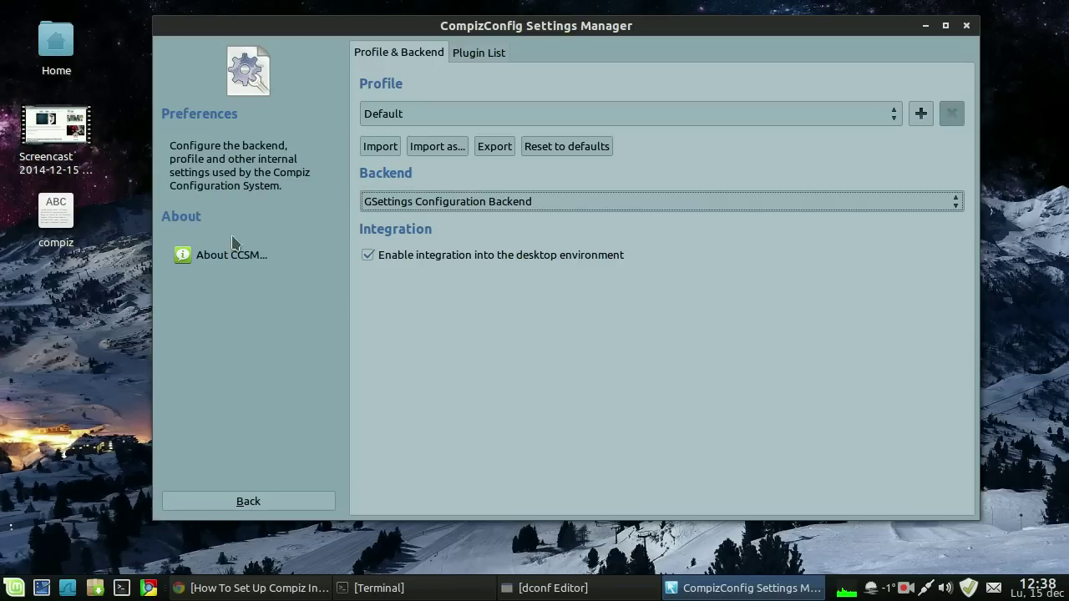
click(242, 502)
Look through the Compiz plugin categories down to Window Management, including the open and close effects of the Animations plugin.
scroll(583, 242, down, 3)
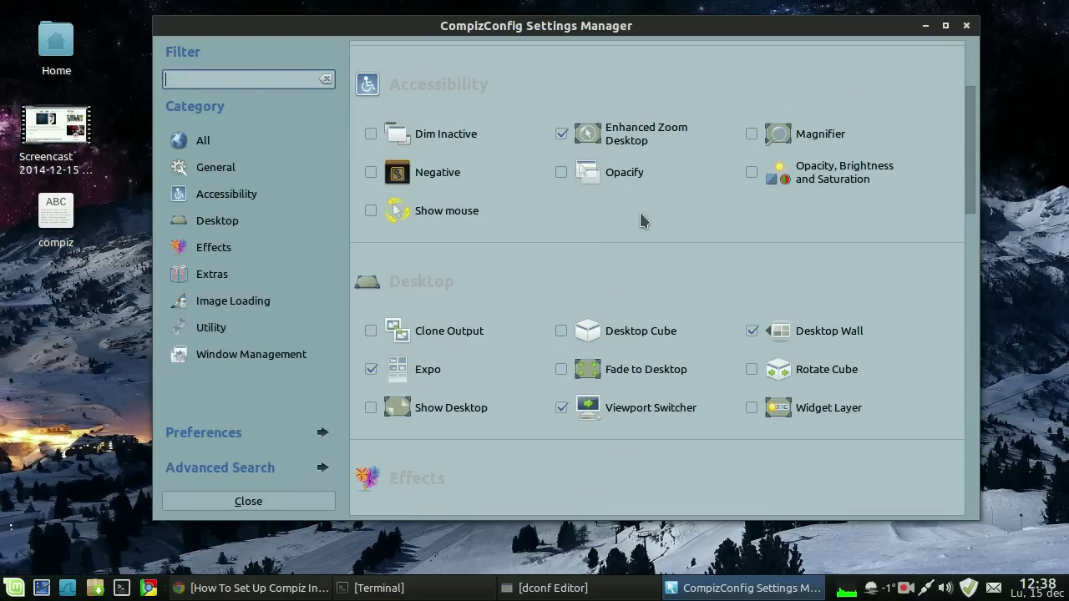
scroll(619, 227, down, 5)
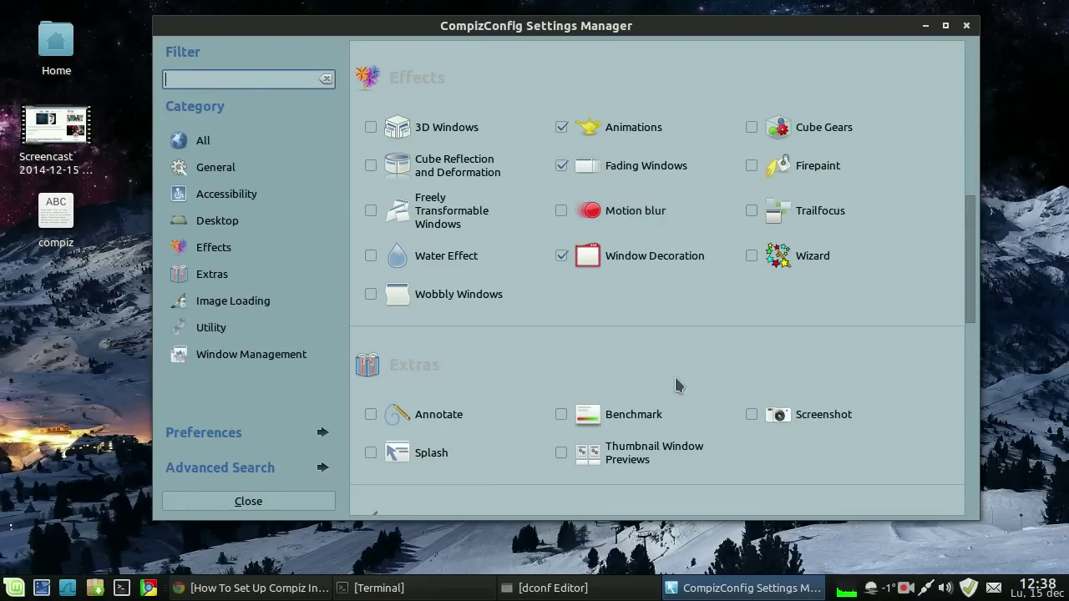
scroll(686, 310, down, 2)
scroll(687, 309, up, 4)
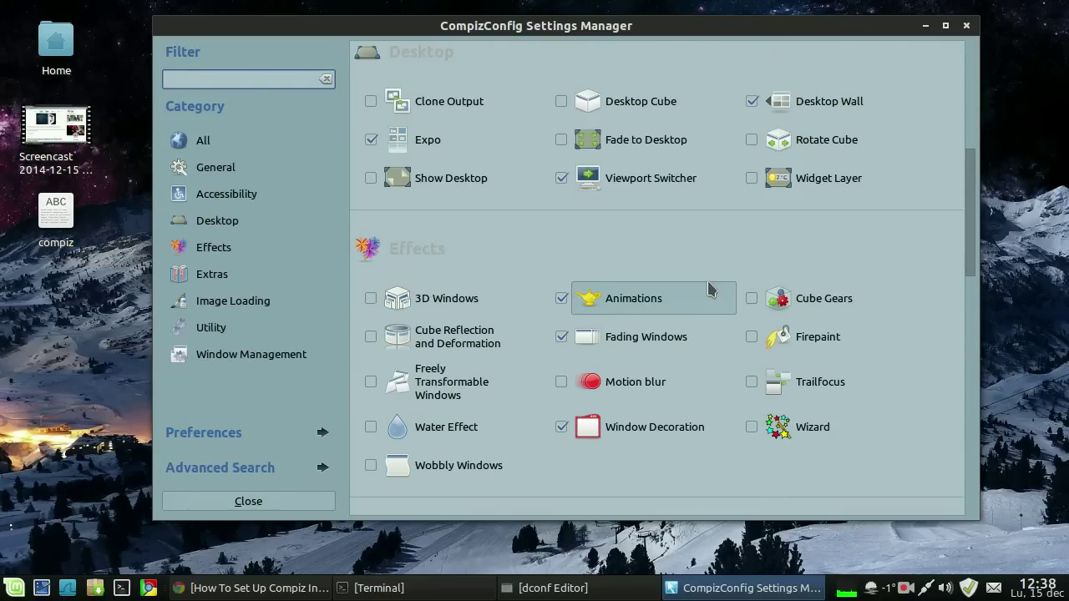
scroll(668, 284, up, 3)
scroll(693, 355, down, 3)
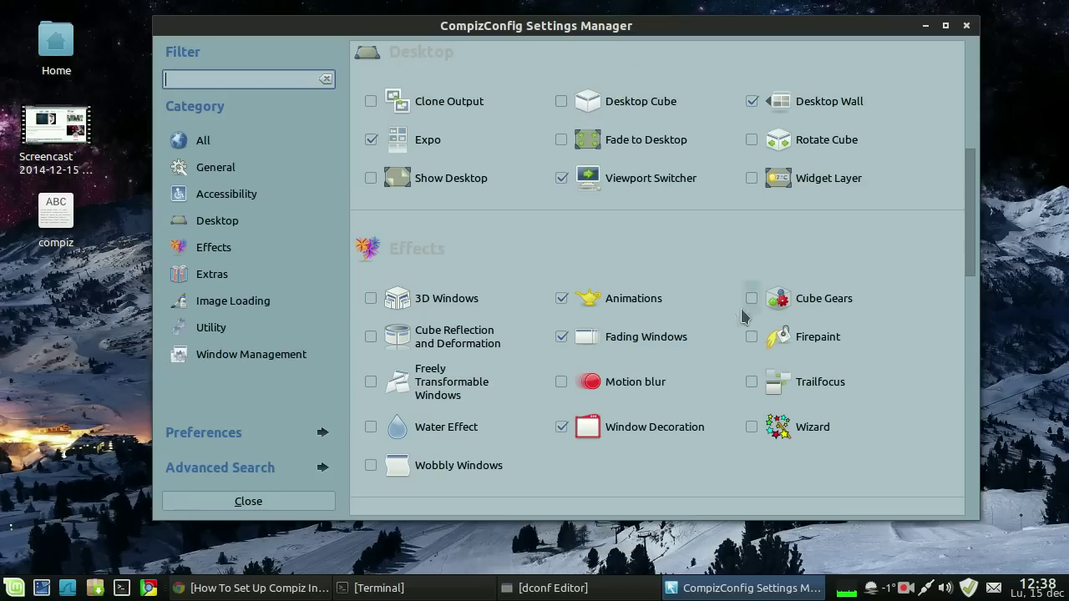
click(648, 304)
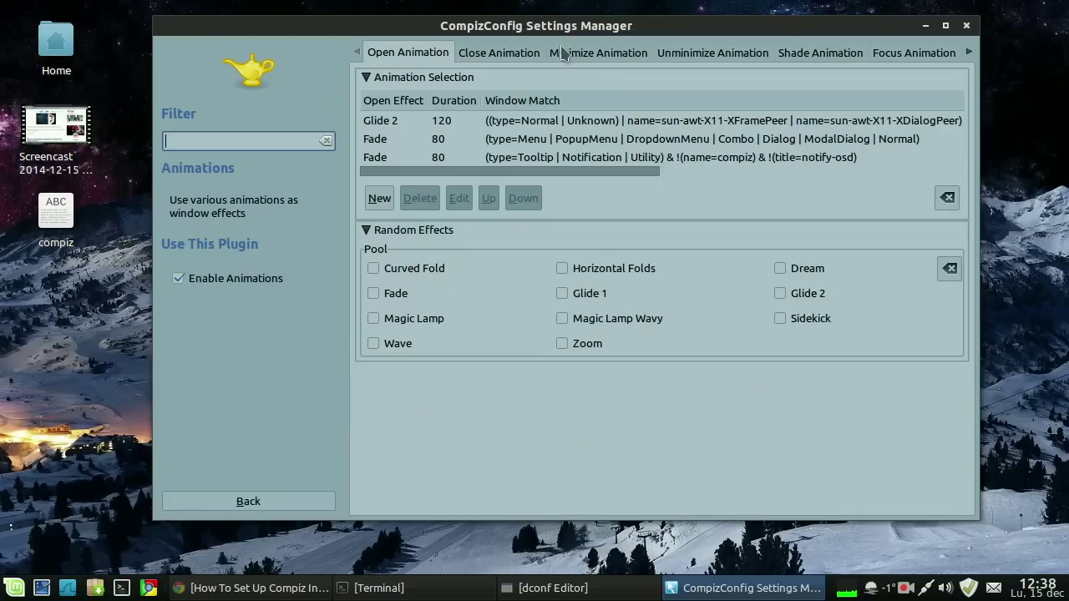
click(494, 54)
click(249, 501)
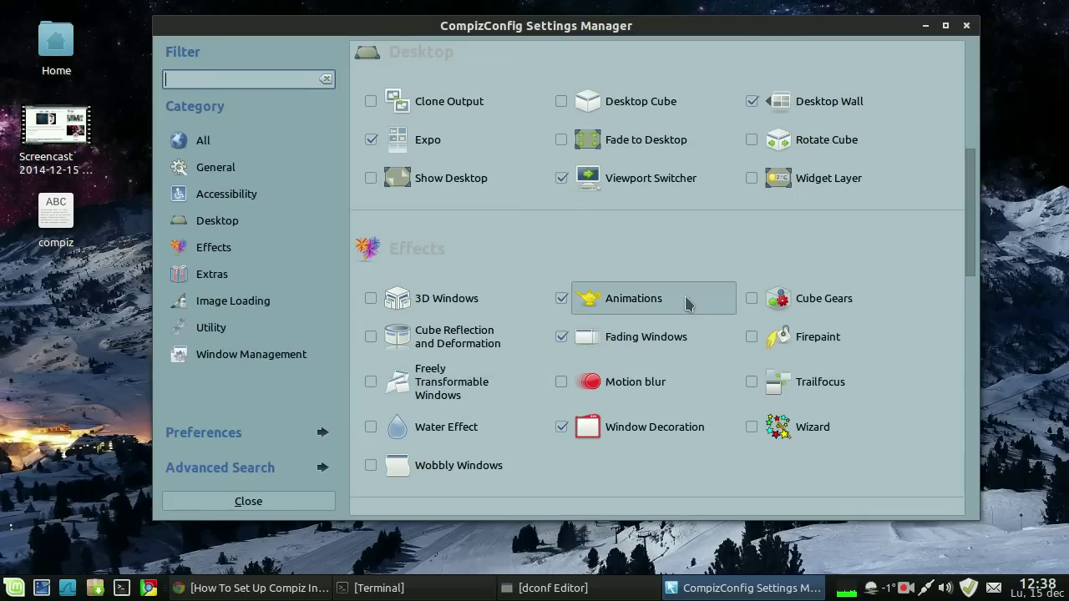
scroll(705, 346, down, 10)
scroll(705, 346, down, 10)
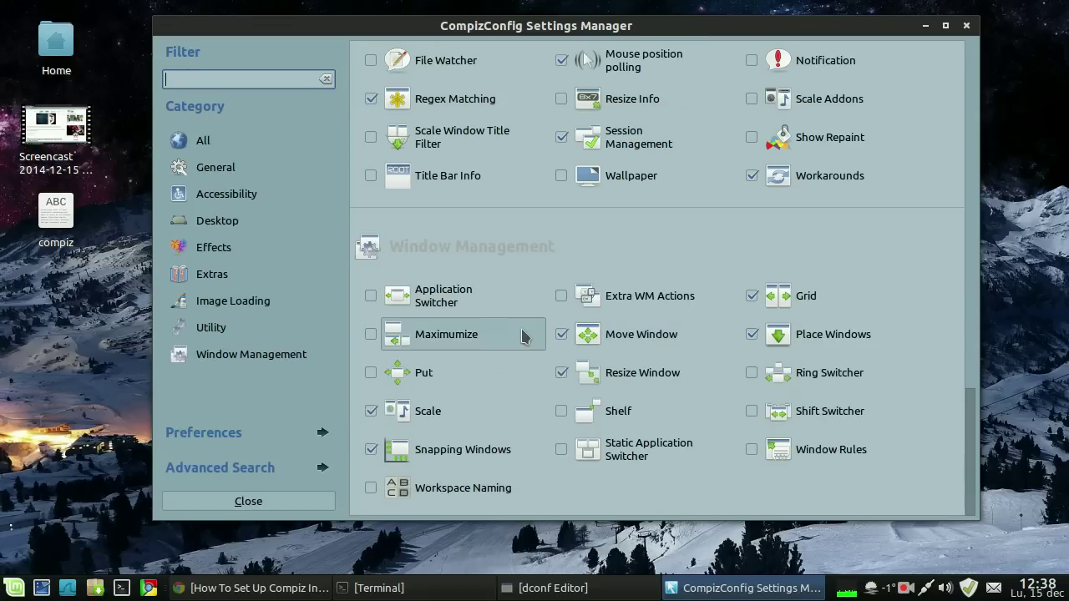
scroll(529, 351, up, 5)
Show the bare desktop, open the Xfce Settings window from the application menu, and move it slightly up and right.
key(ctrl+alt+d)
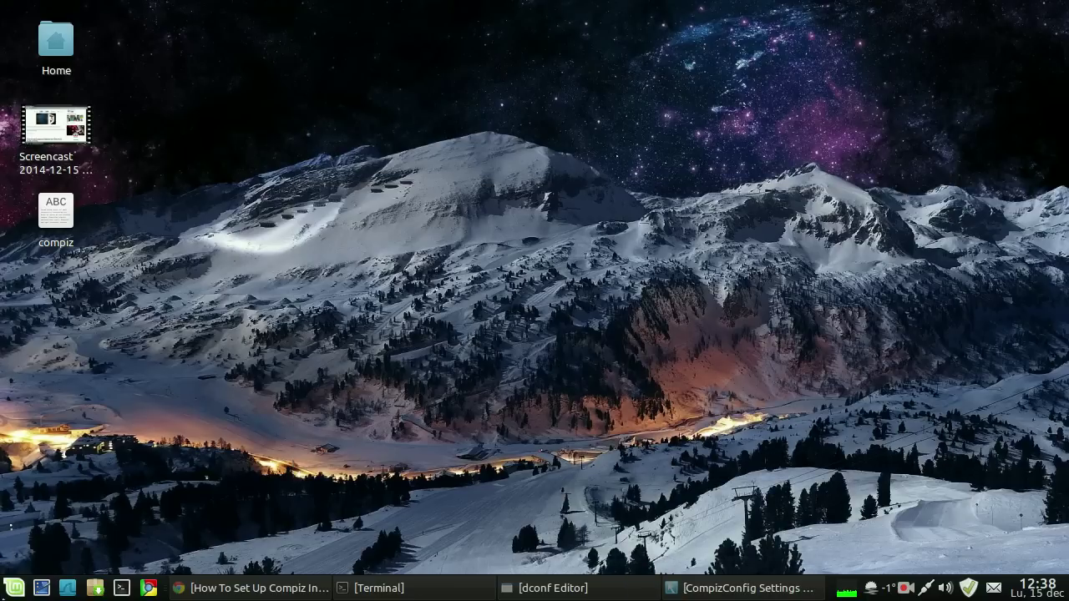
click(14, 589)
click(185, 239)
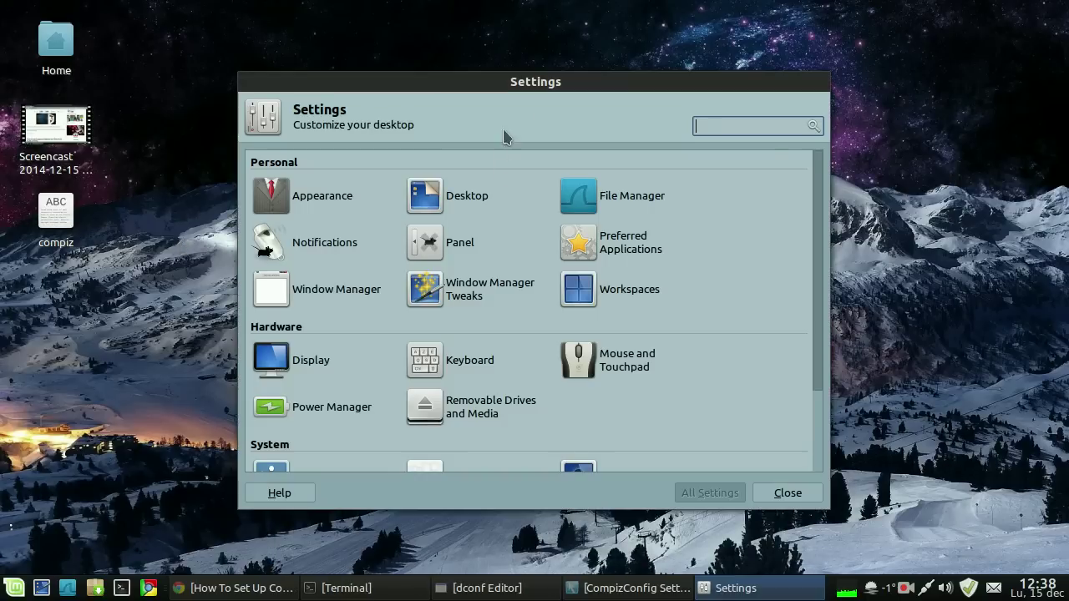
drag(529, 84, 568, 60)
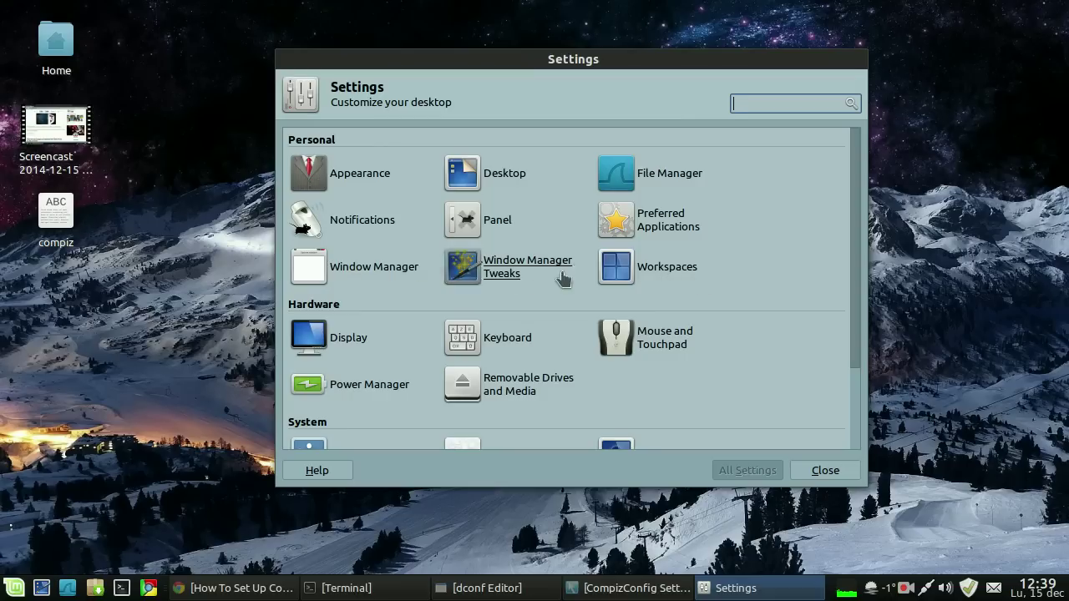
Search the application menu for "co" and dismiss it without launching anything.
key(super)
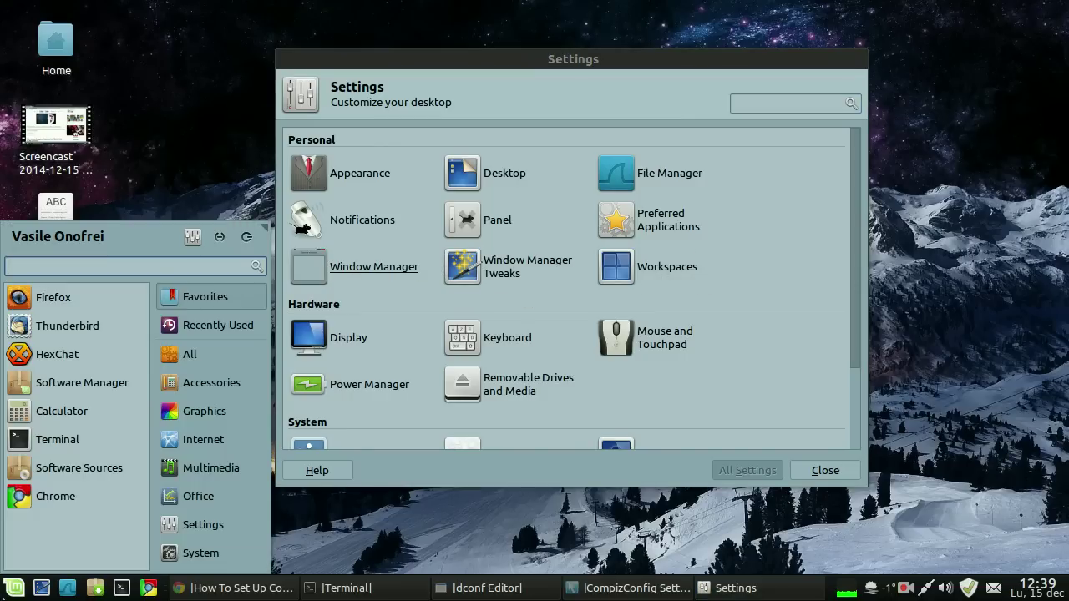
text(co)
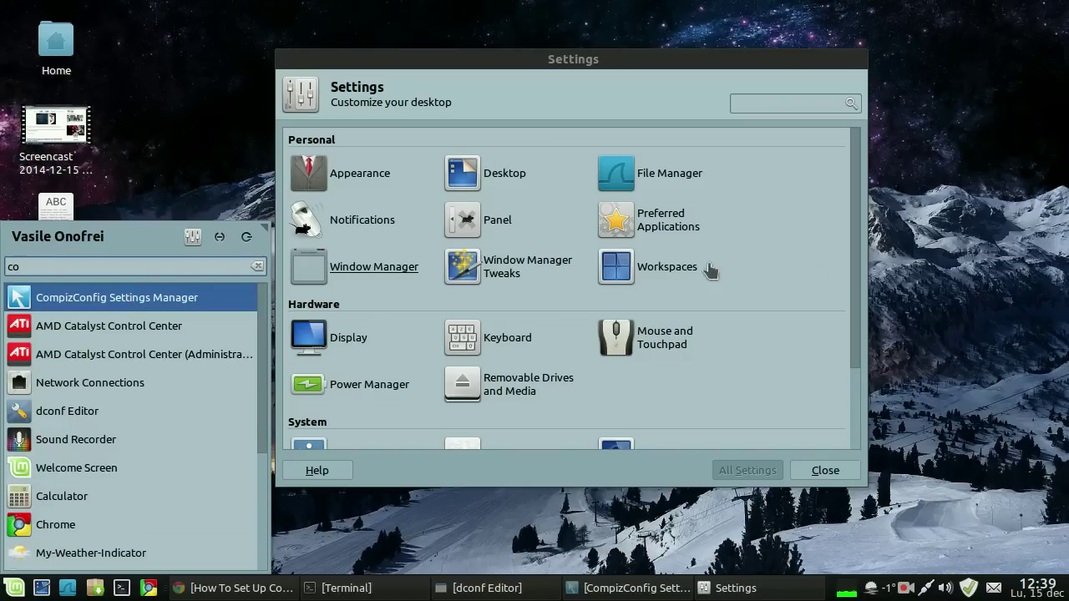
click(745, 249)
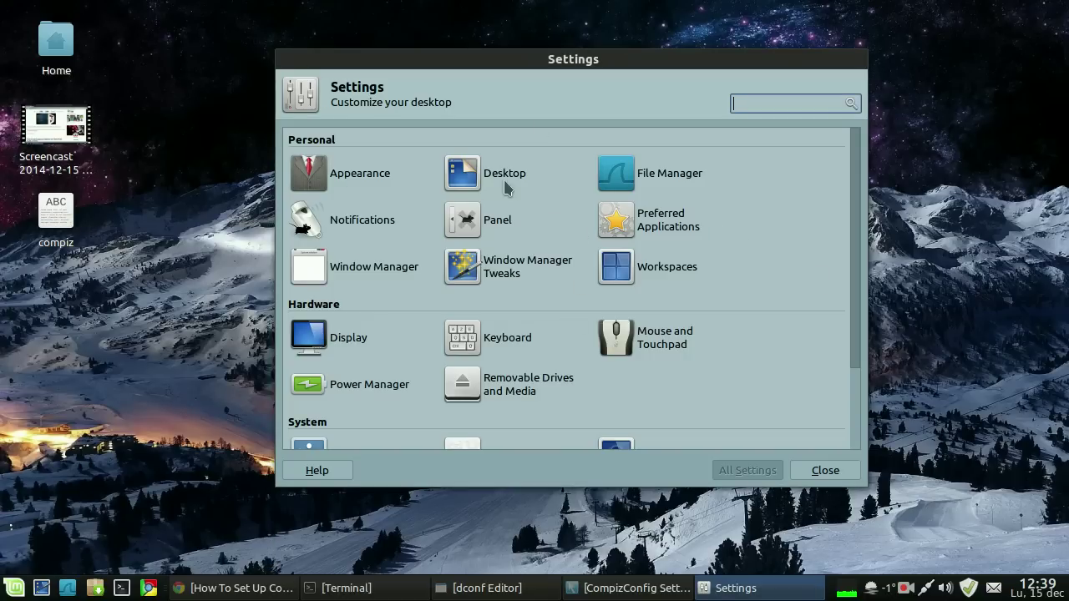
Minimize the Settings window and open the file manager at the File System root.
click(734, 586)
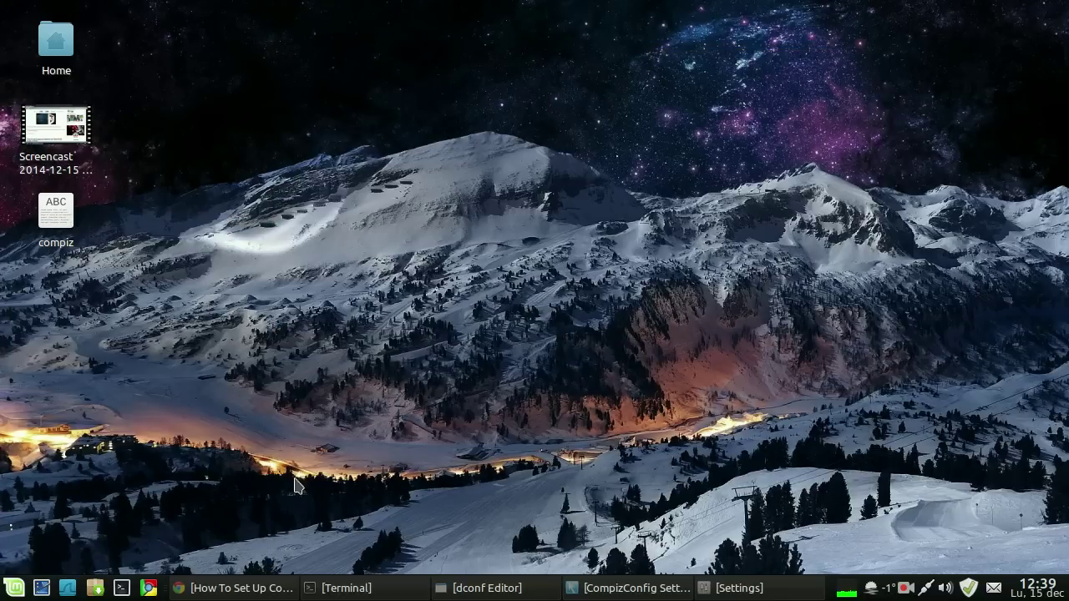
click(68, 588)
click(118, 418)
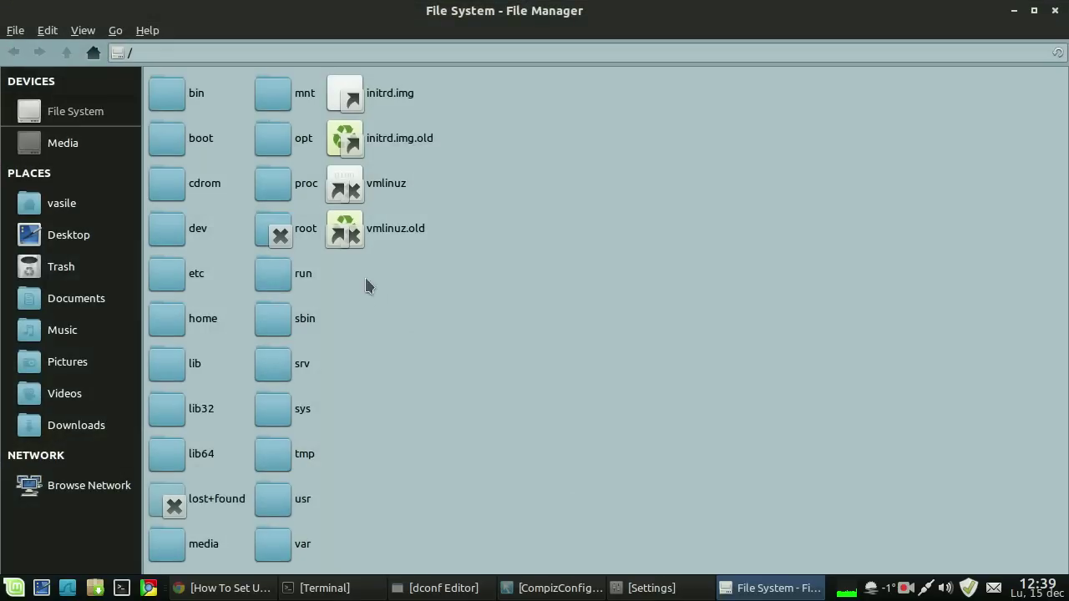
Navigate from the file system root to the /usr/share/applications folder.
double_click(284, 501)
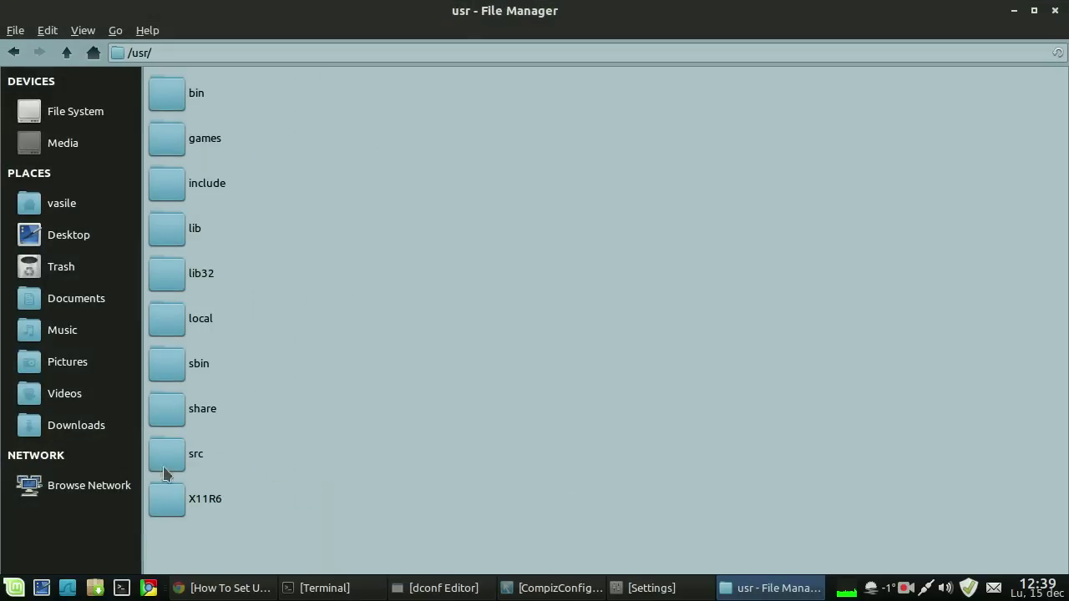
double_click(171, 411)
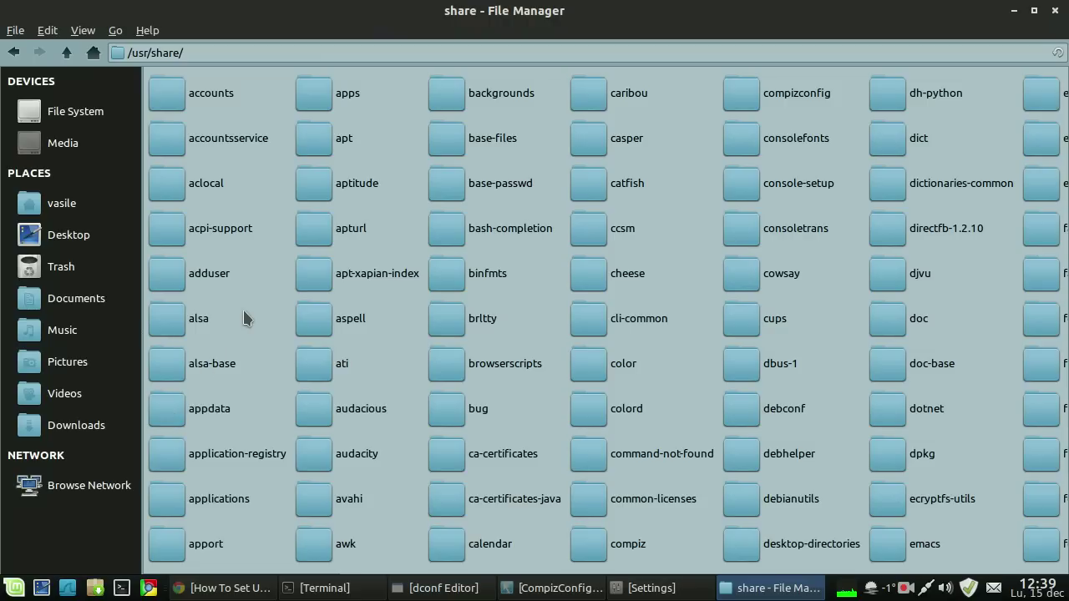
text(apl)
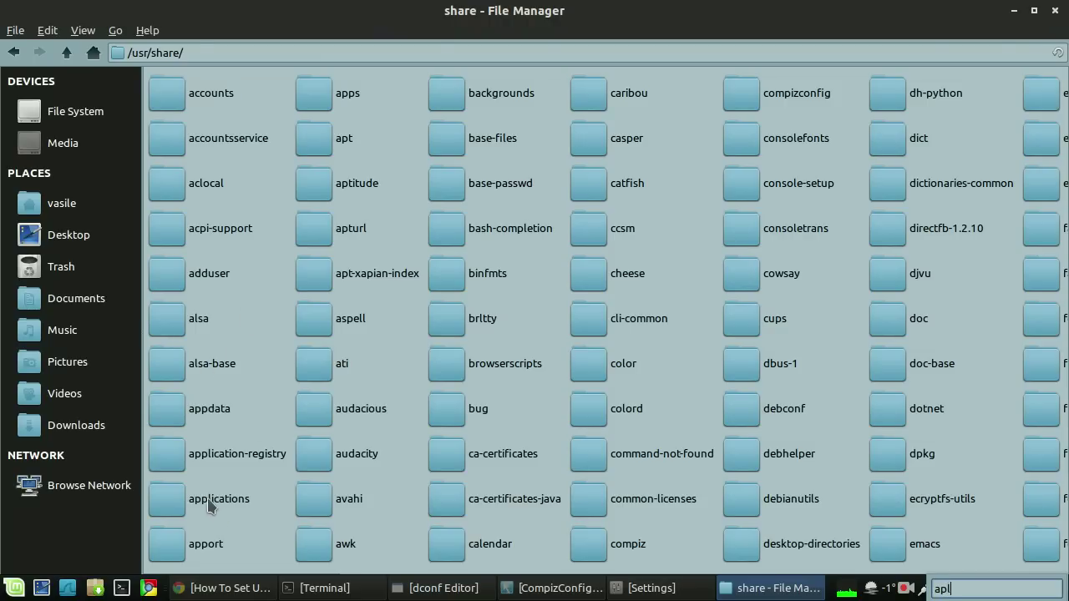
click(213, 505)
double_click(171, 501)
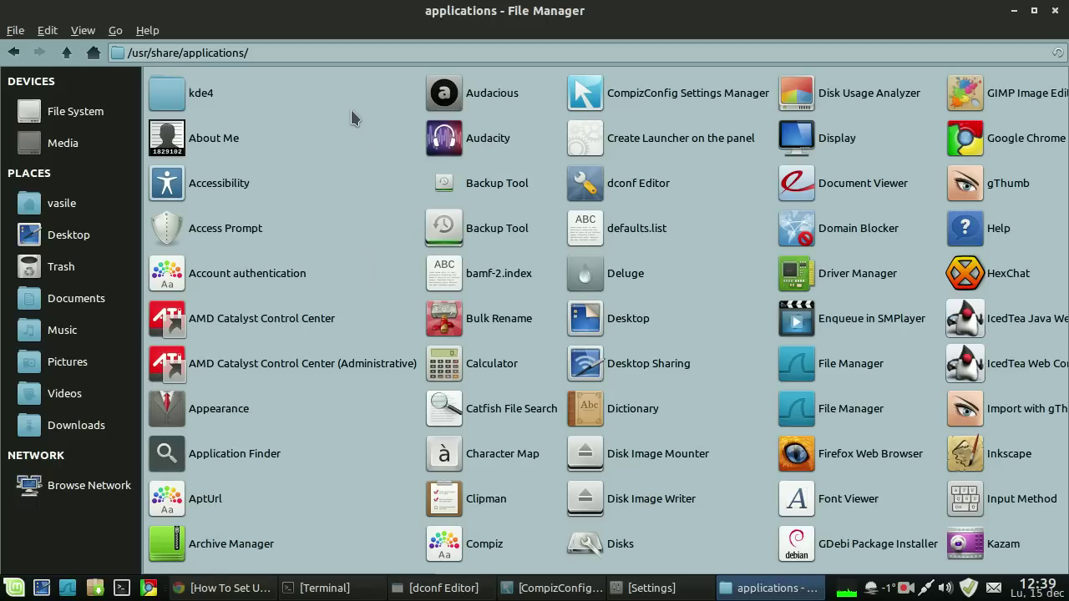
Reopen the applications folder as root, and close both the ordinary file manager window and the Terminal window.
right_click(335, 105)
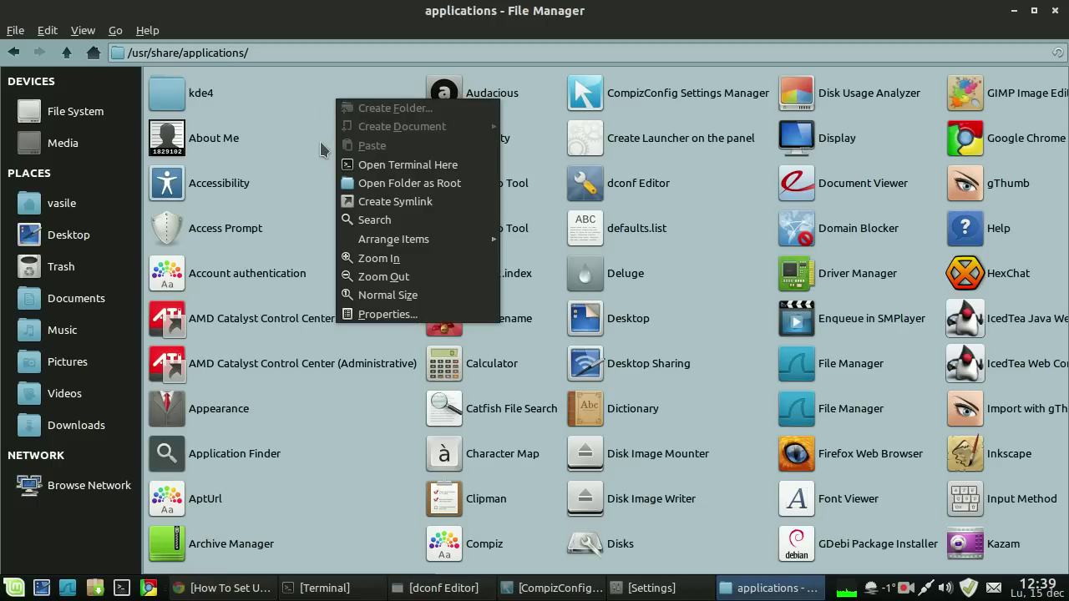
click(439, 183)
key(Return)
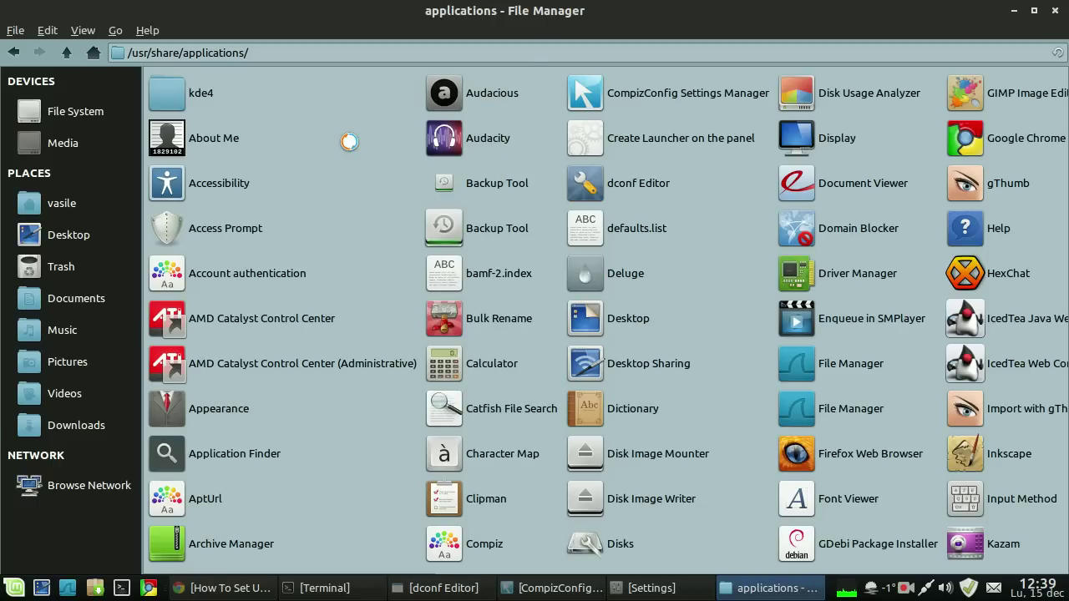
click(504, 12)
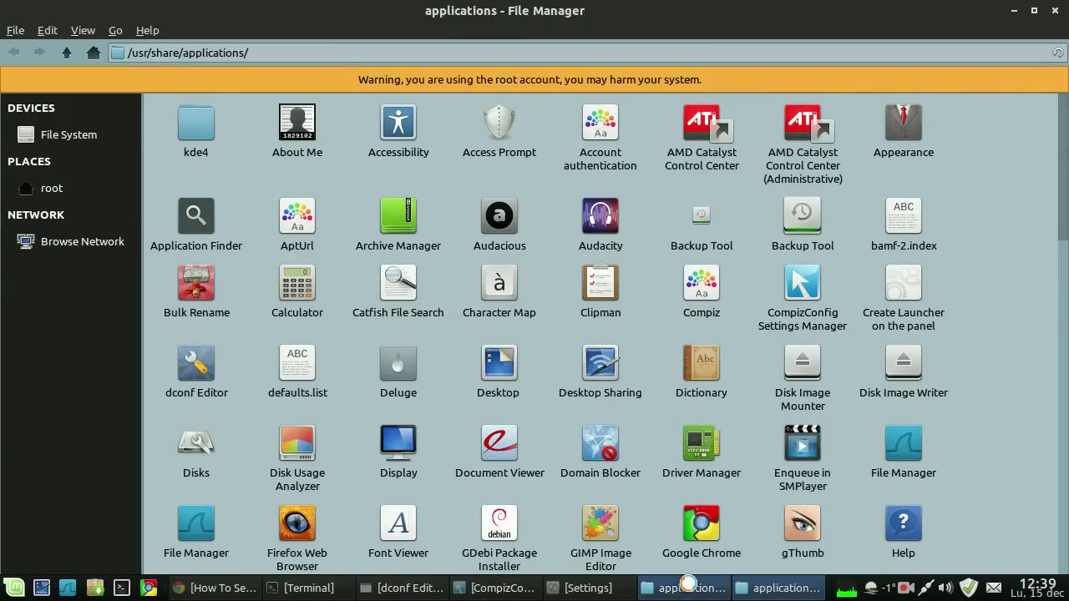
click(687, 588)
click(1056, 10)
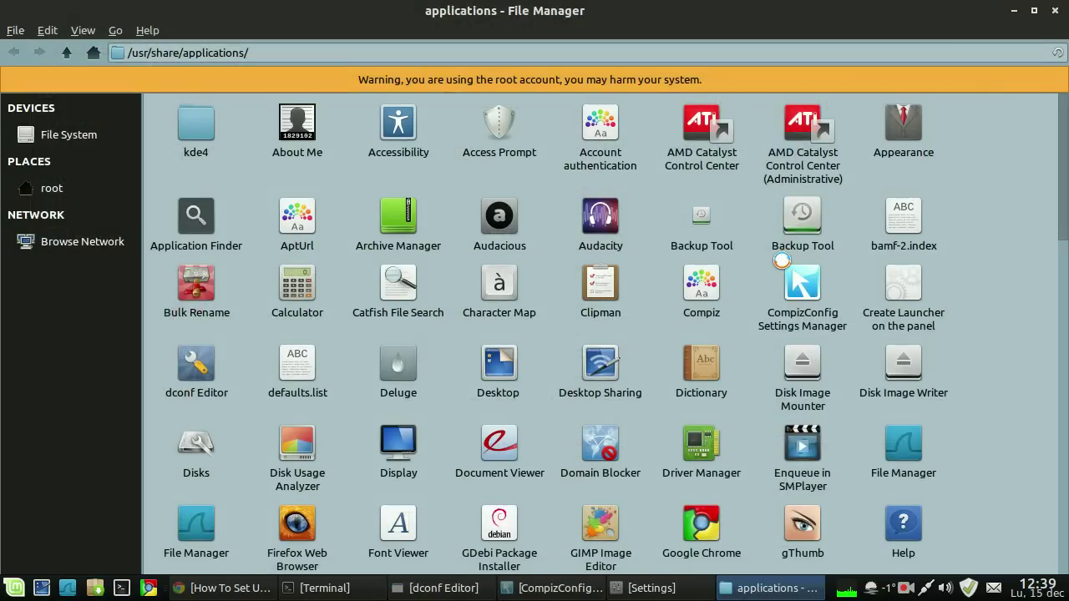
right_click(334, 588)
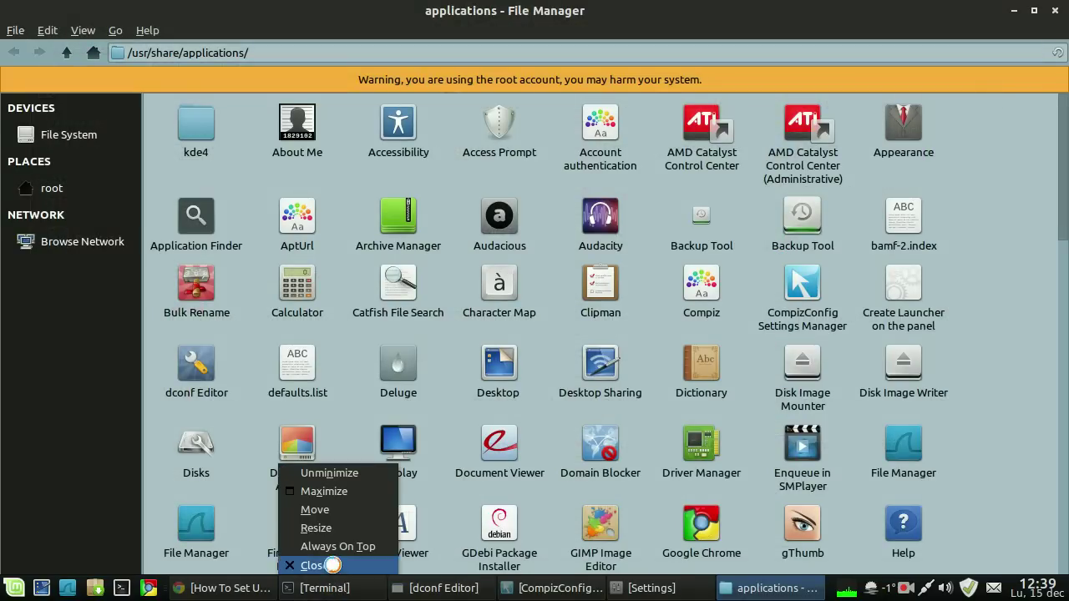
click(333, 566)
Bring up the Settings window, move it slightly lower, review its Personal entries, and minimize it again.
scroll(430, 338, down, 3)
click(633, 588)
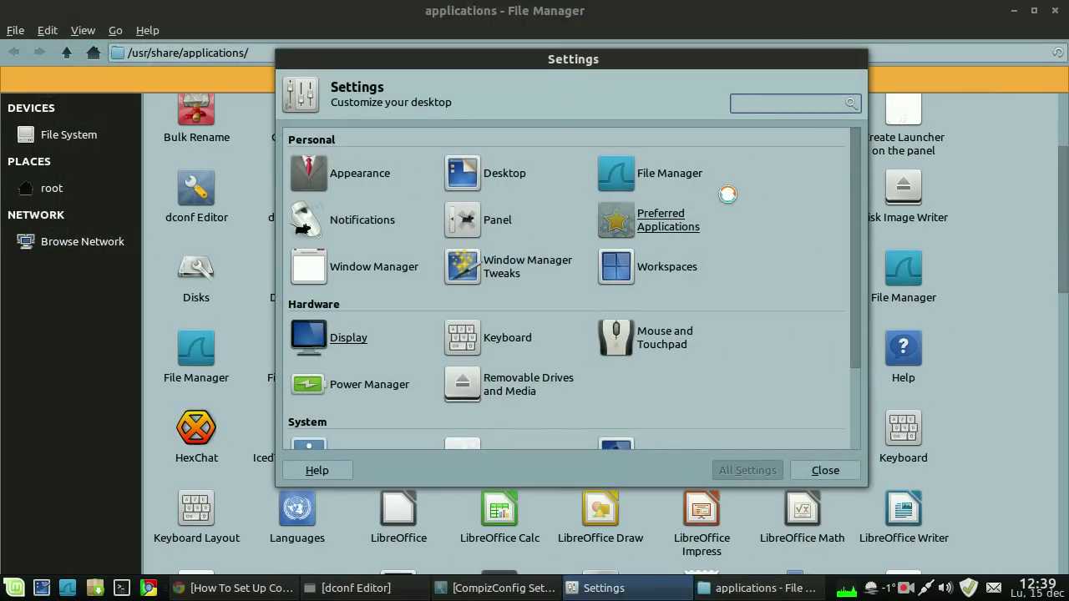
drag(433, 59, 424, 103)
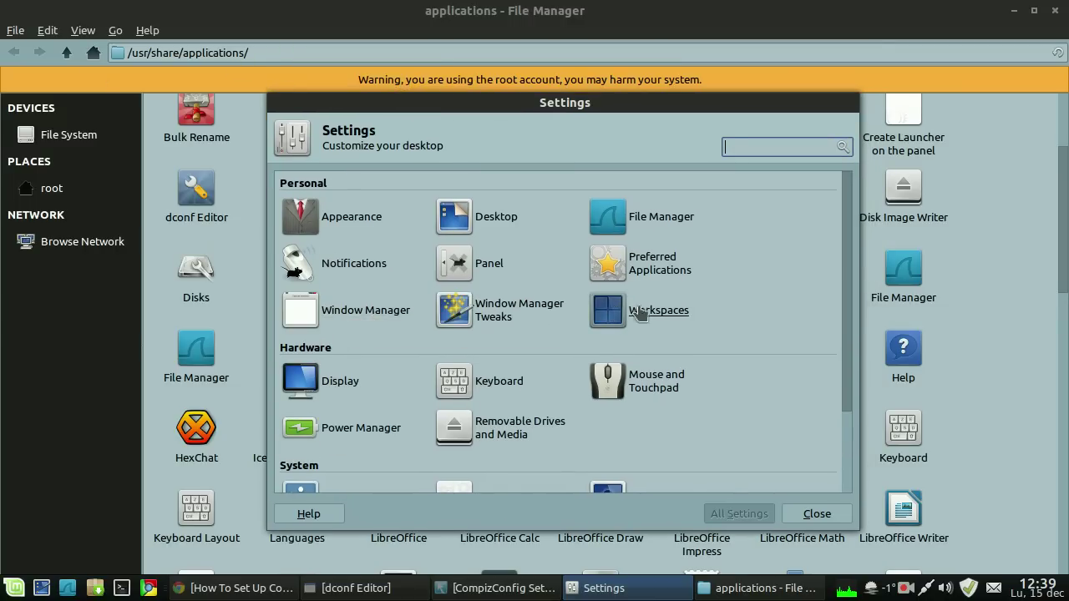
click(604, 588)
Find the Window Manager launcher in the root applications folder and open it in gedit.
scroll(613, 345, down, 3)
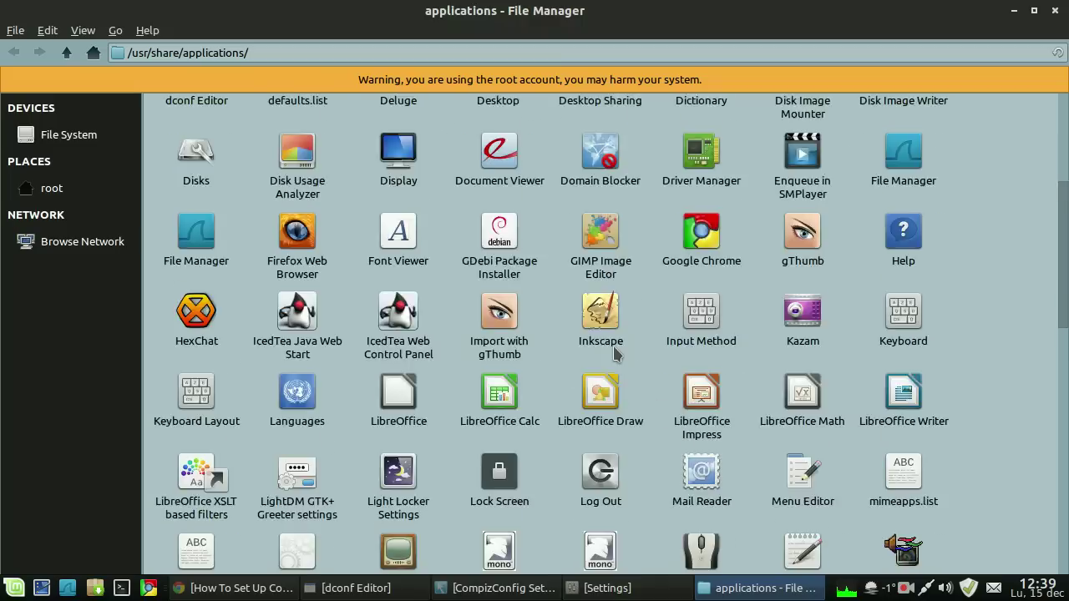
scroll(613, 346, down, 6)
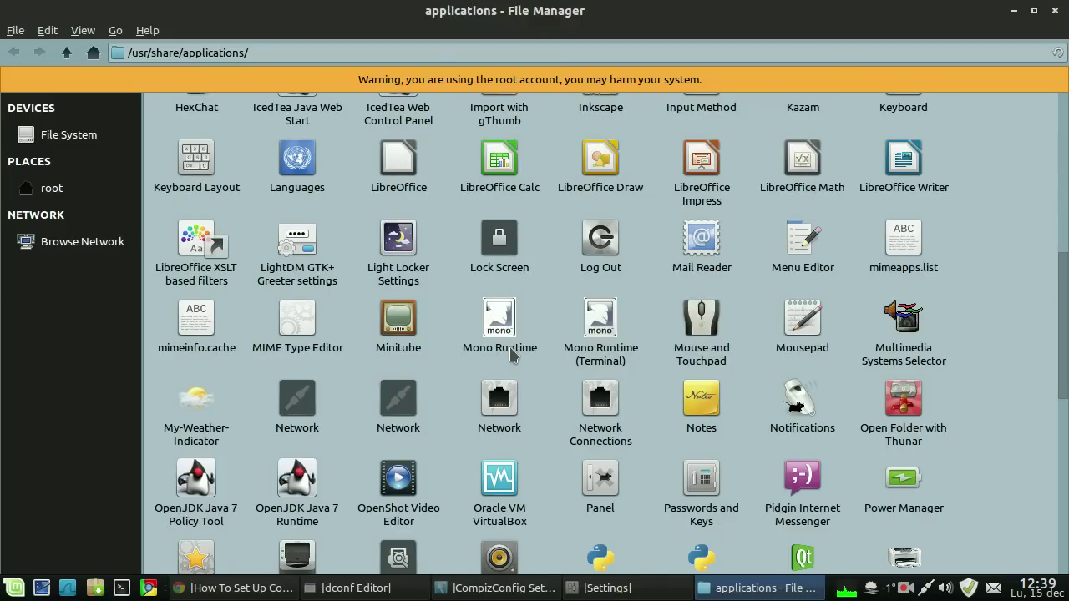
text(win)
key(BackSpace)
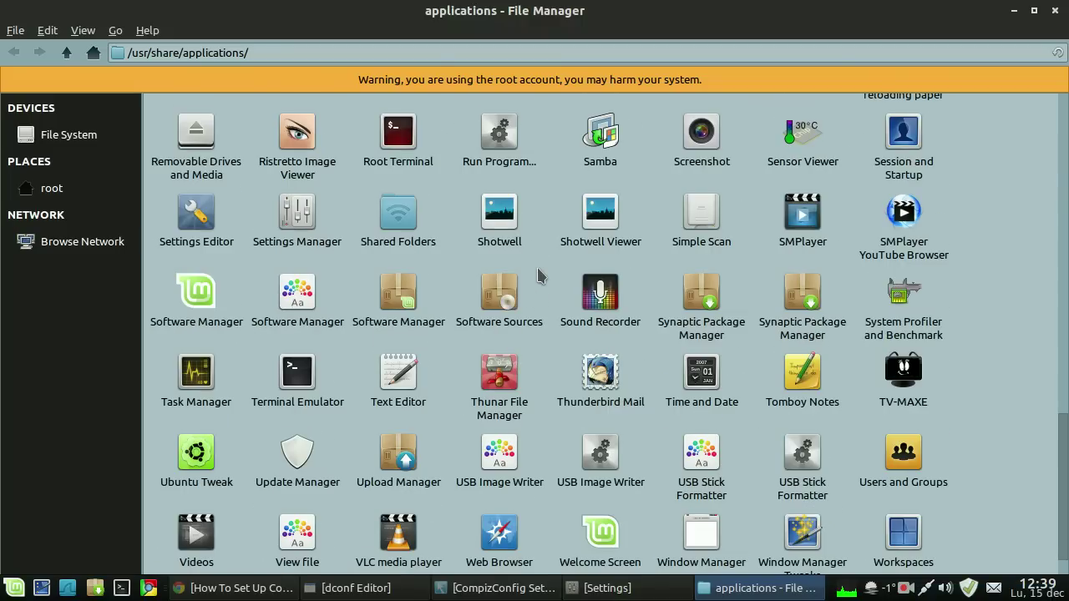
right_click(694, 540)
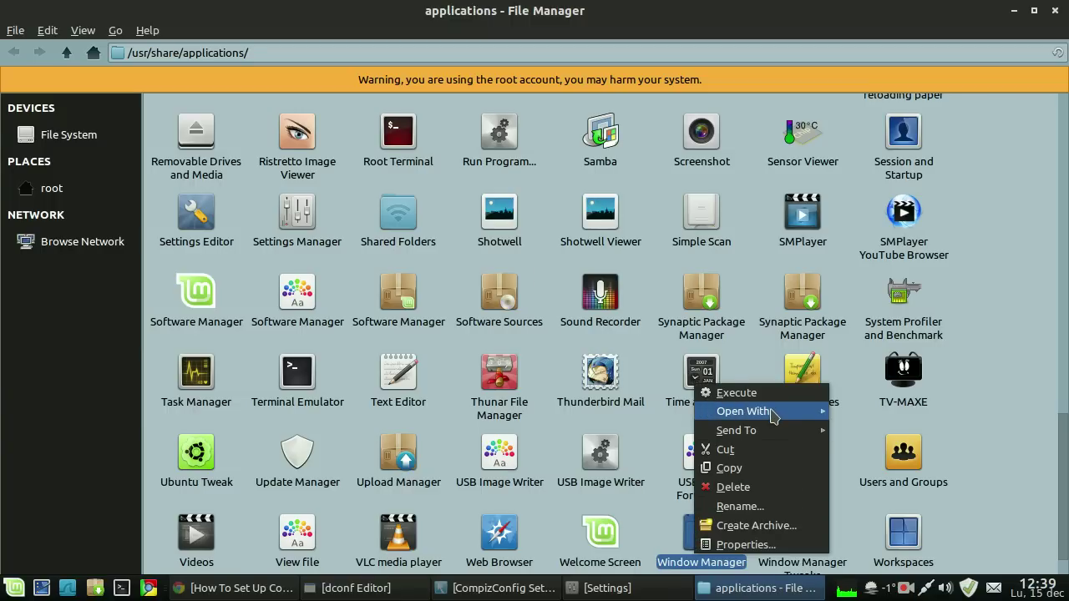
mouse_move(777, 412)
click(523, 428)
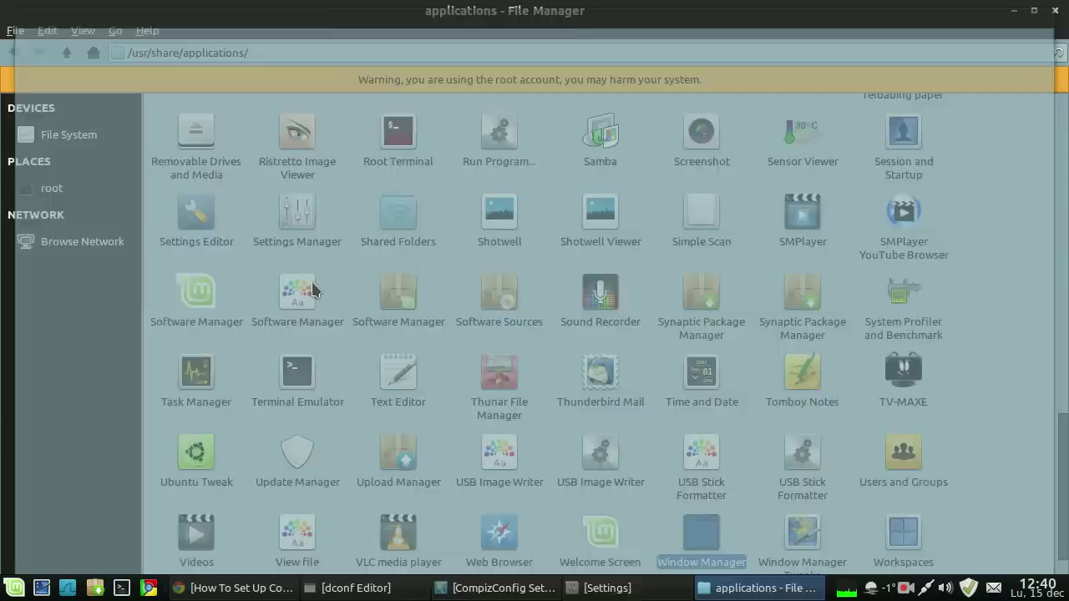
Cut "Settings;DesktopSettings;X-XFCE-SettingsDialog;X-XFCE-PersonalSettings;" from the Categories line of xfce-wm-settings.desktop, save the file, and close gedit.
scroll(298, 294, down, 13)
scroll(298, 294, down, 13)
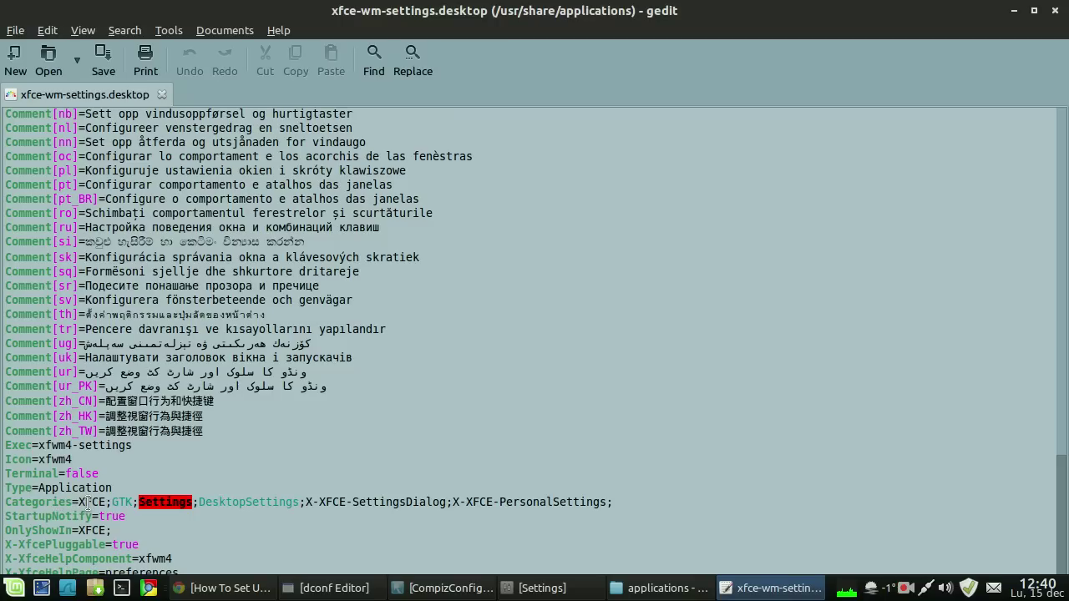
drag(138, 502, 611, 502)
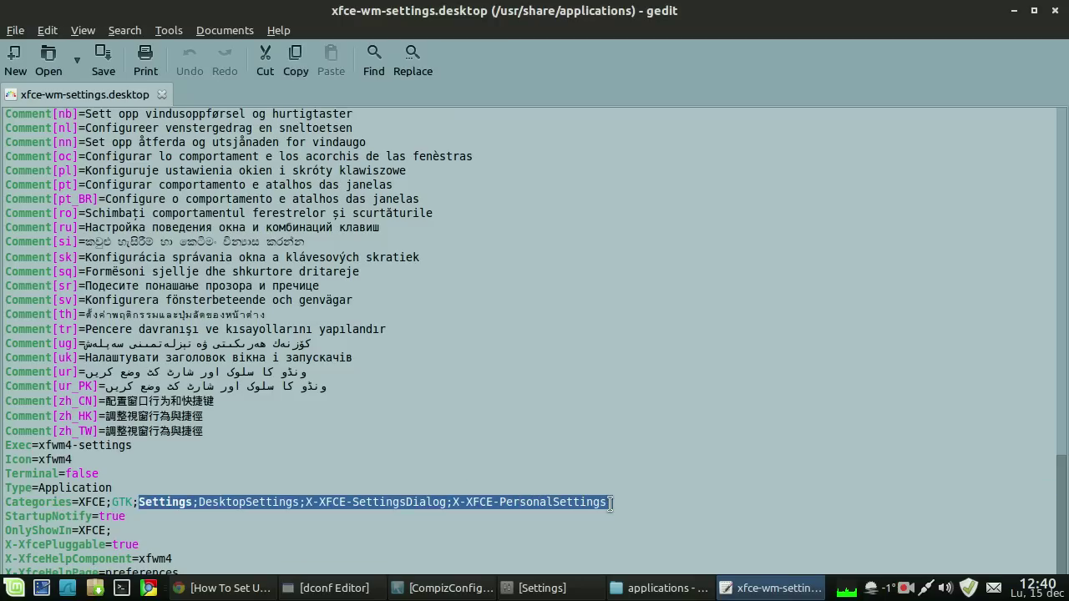
right_click(550, 501)
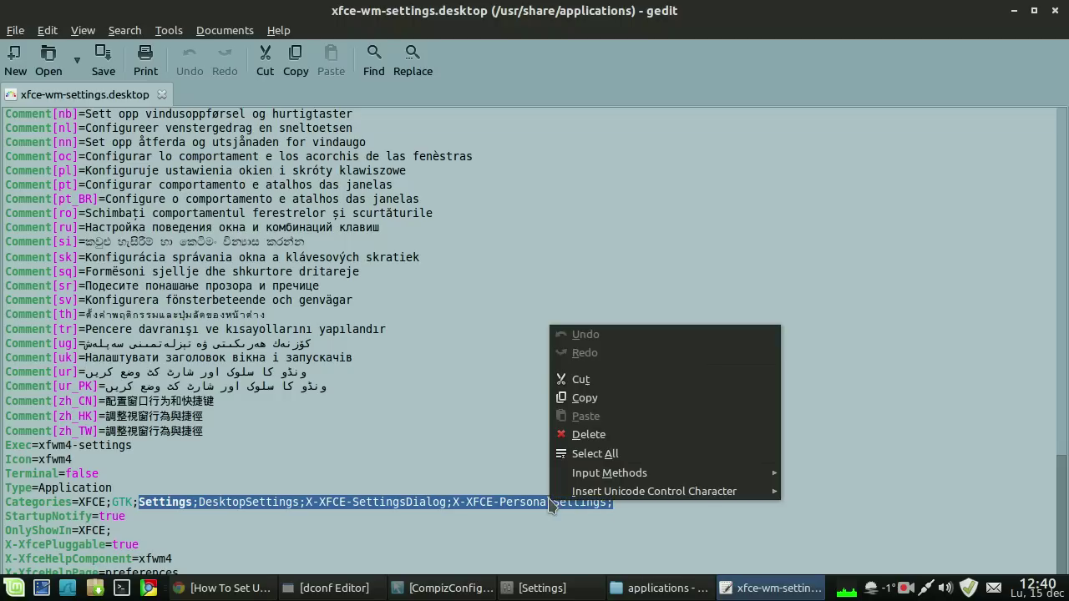
click(583, 381)
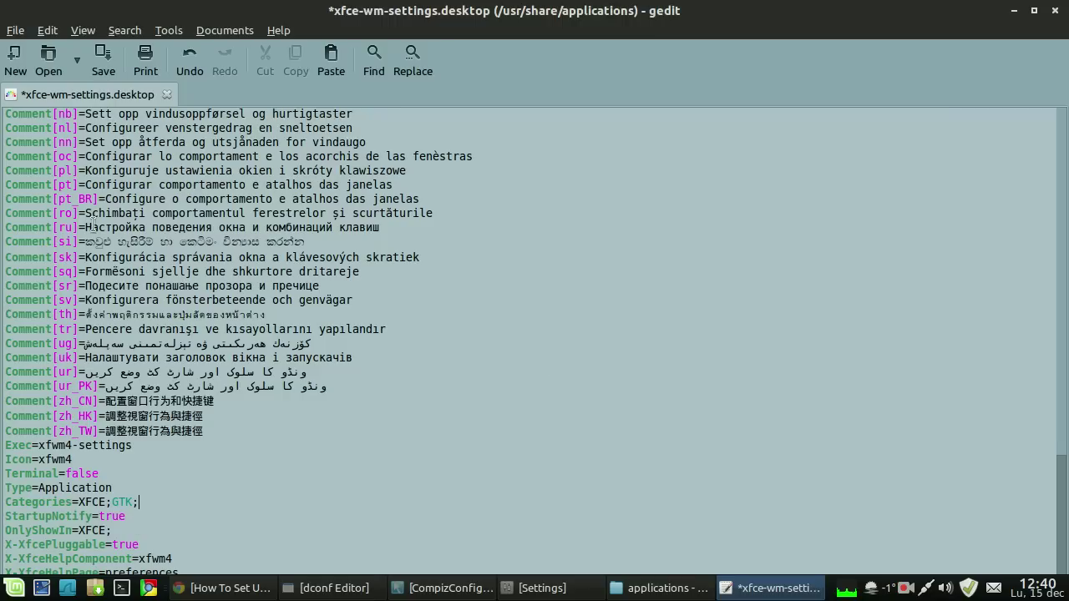
click(103, 59)
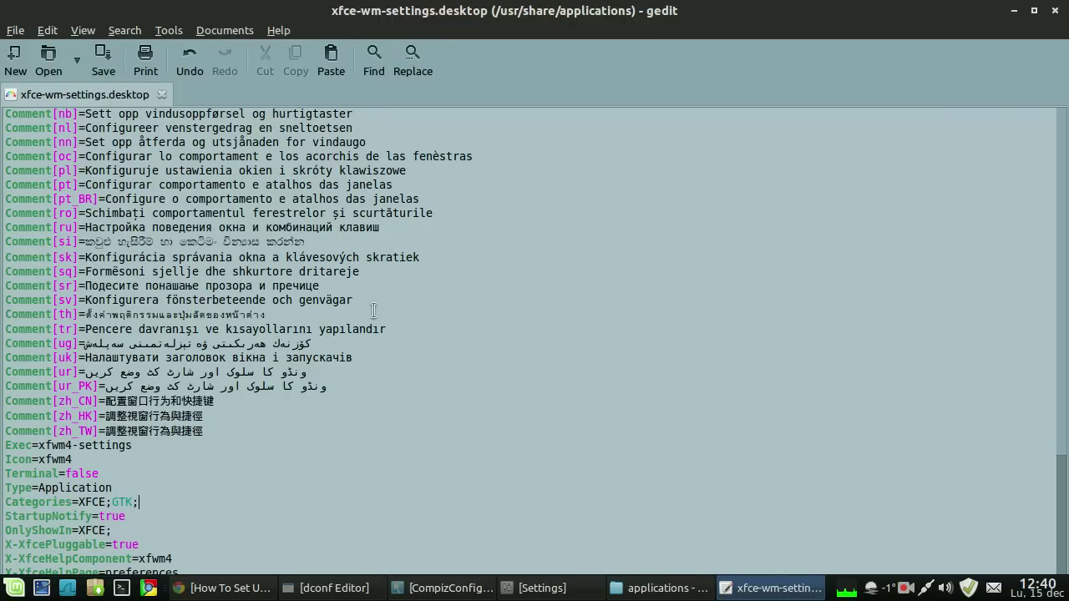
click(1057, 11)
Check the Personal section of the Settings window, and open the Window Manager Tweaks launcher from the root folder in gedit.
click(601, 589)
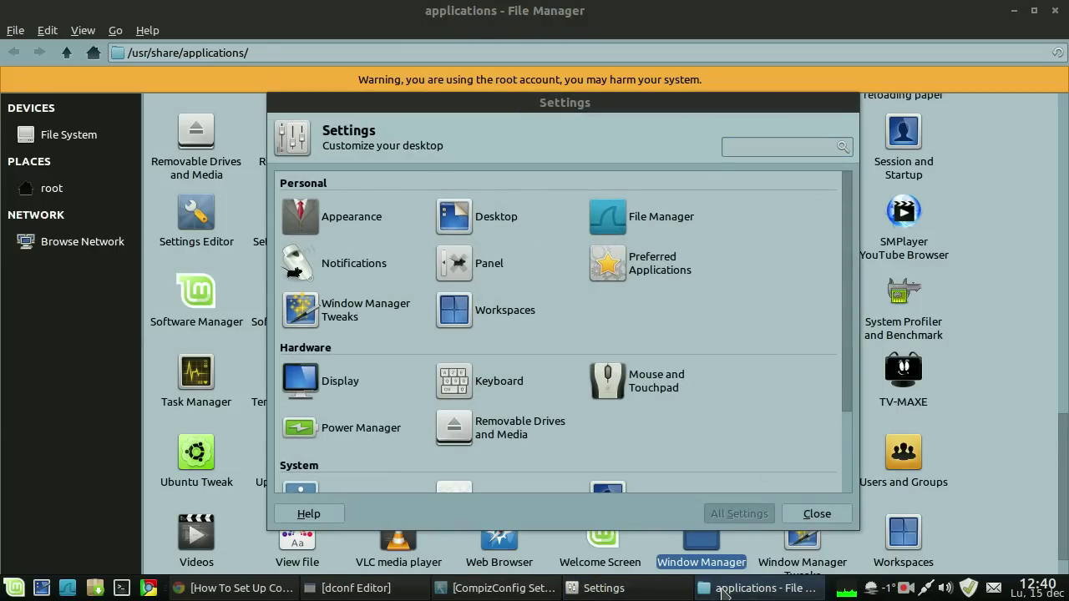
click(752, 588)
click(808, 541)
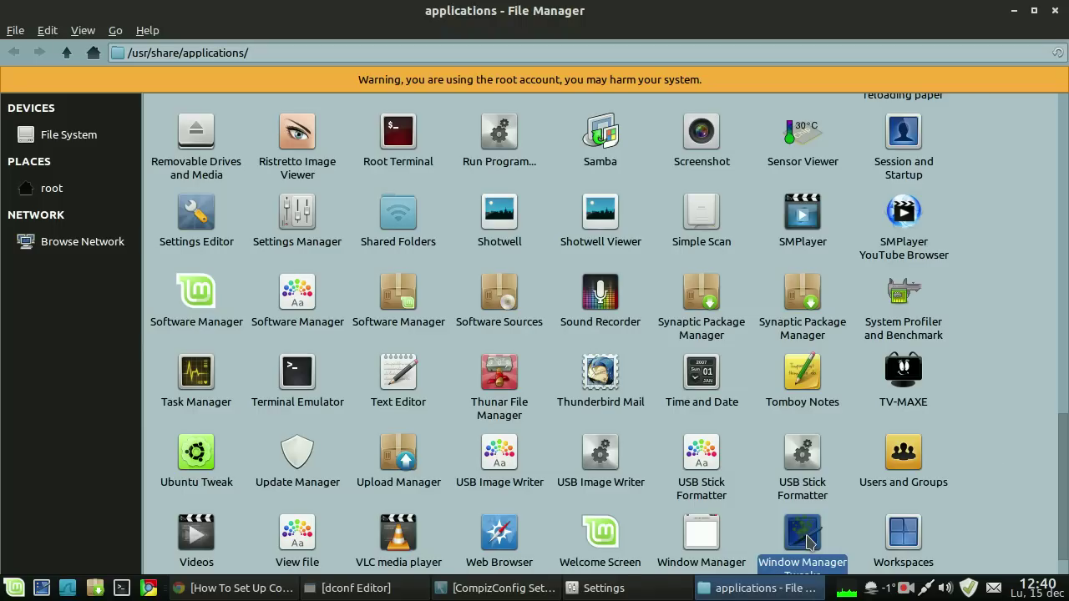
right_click(809, 541)
mouse_move(872, 397)
click(692, 414)
Delete "Settings;DesktopSettings;X-XFCE-SettingsDialog;X-XFCE-PersonalSettings;" from the Categories line of xfce-wmtweaks-settings.desktop, save the file, and quit gedit.
scroll(366, 330, down, 20)
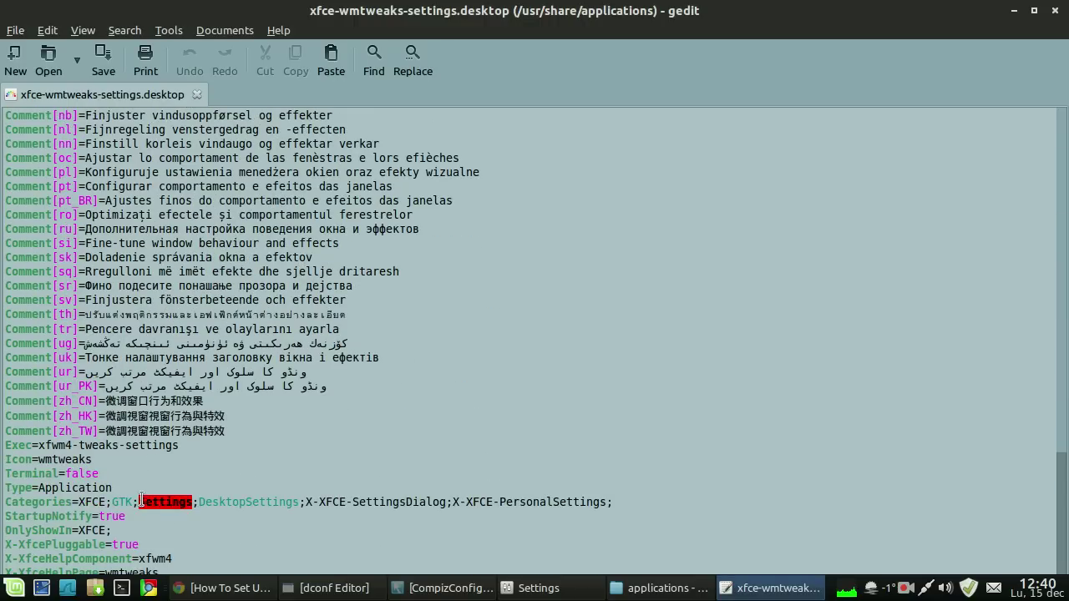
drag(139, 502, 623, 500)
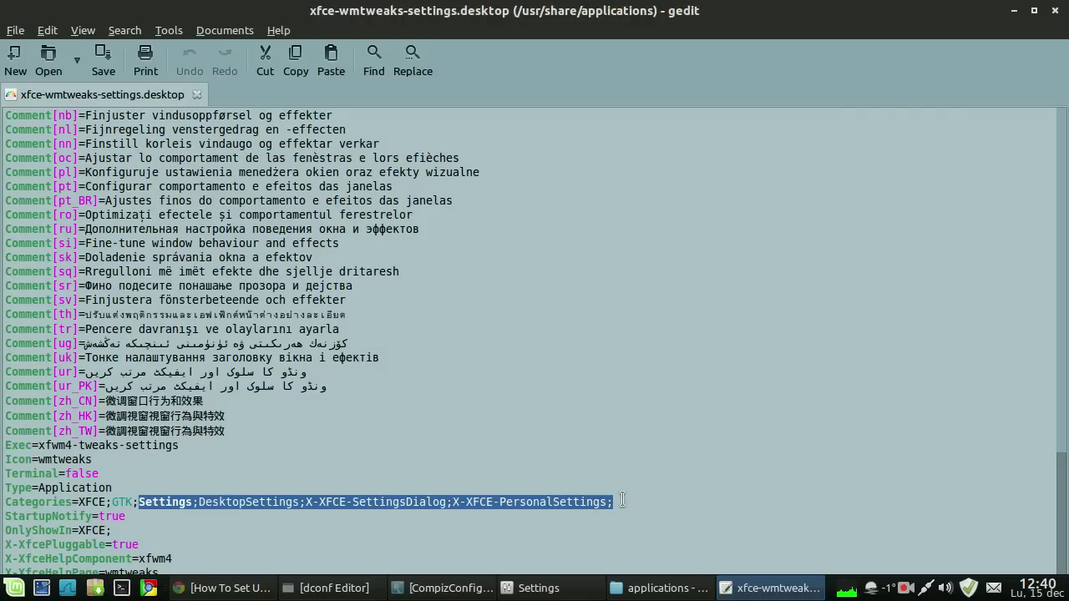
key(Delete)
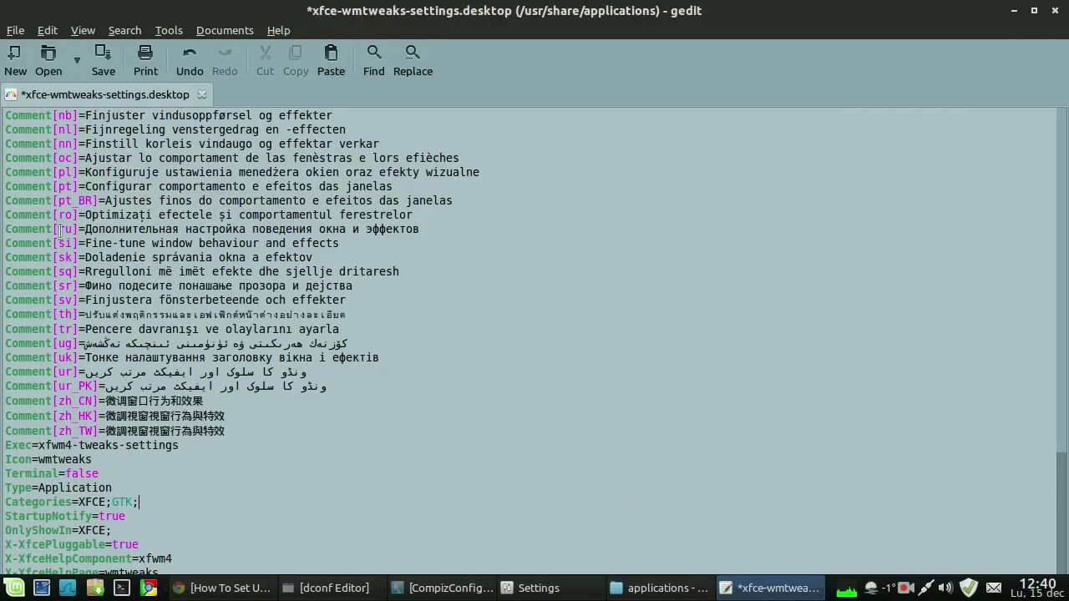
click(103, 60)
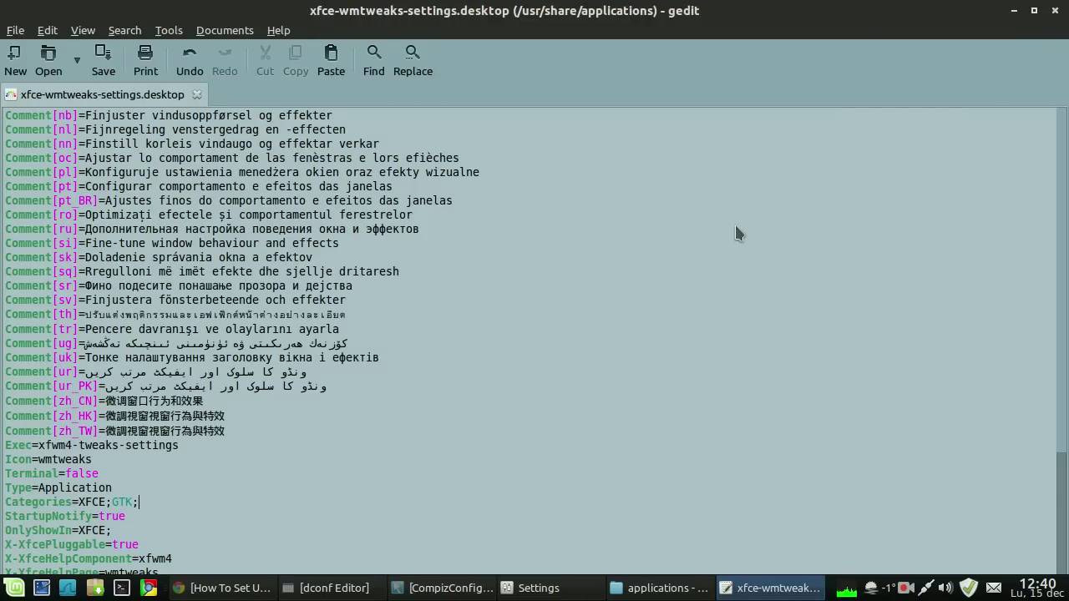
key(ctrl+q)
Look through the entries of the Settings window and minimize it.
key(alt+Tab)
scroll(568, 318, down, 5)
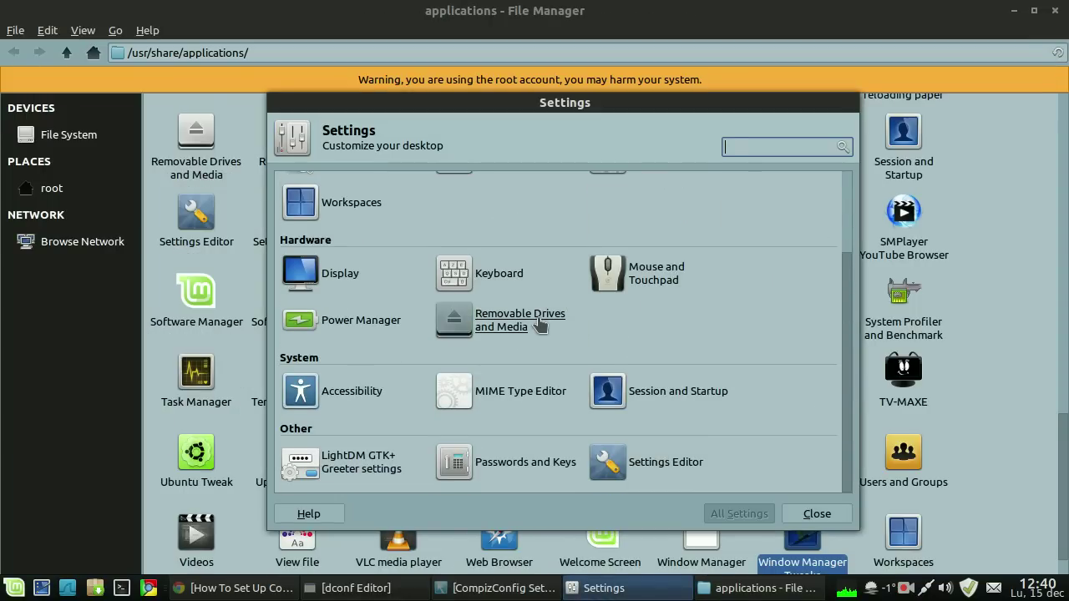
scroll(532, 326, up, 3)
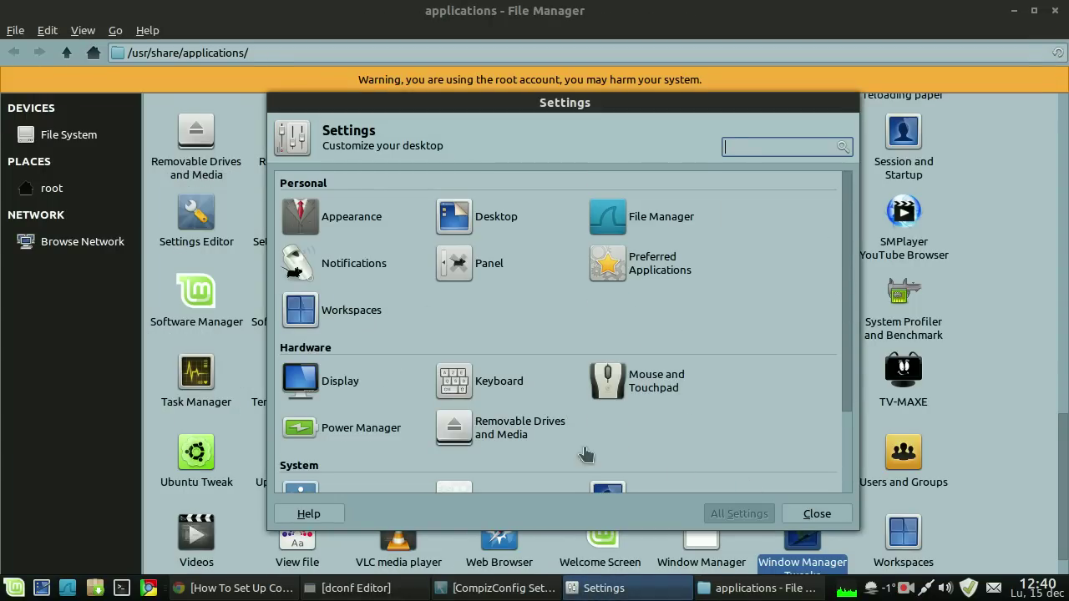
click(626, 595)
Open the Workspaces launcher from the root applications folder in gedit.
scroll(919, 485, down, 1)
right_click(902, 474)
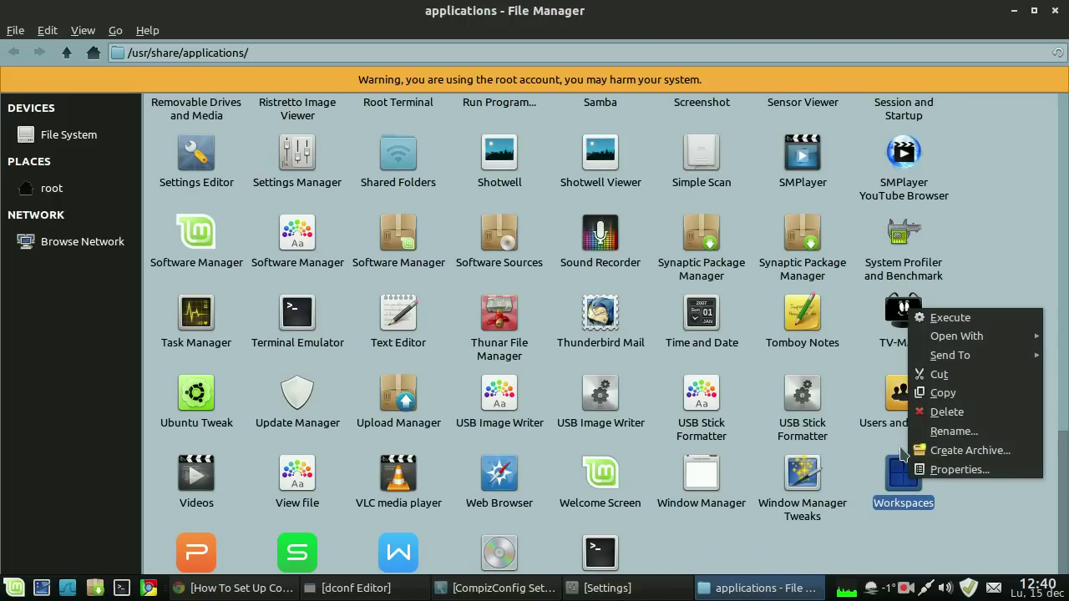
mouse_move(961, 335)
click(722, 356)
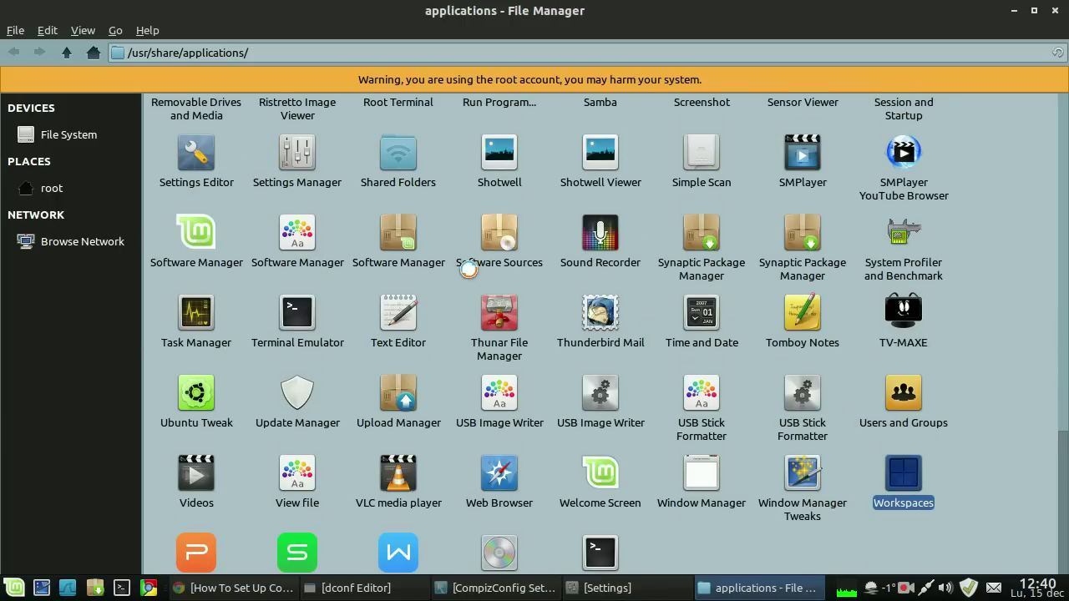
Delete everything after "XFCE;GTK;" on the Categories line of xfce-workspaces-settings.desktop, save the file, and close gedit.
scroll(185, 402, down, 20)
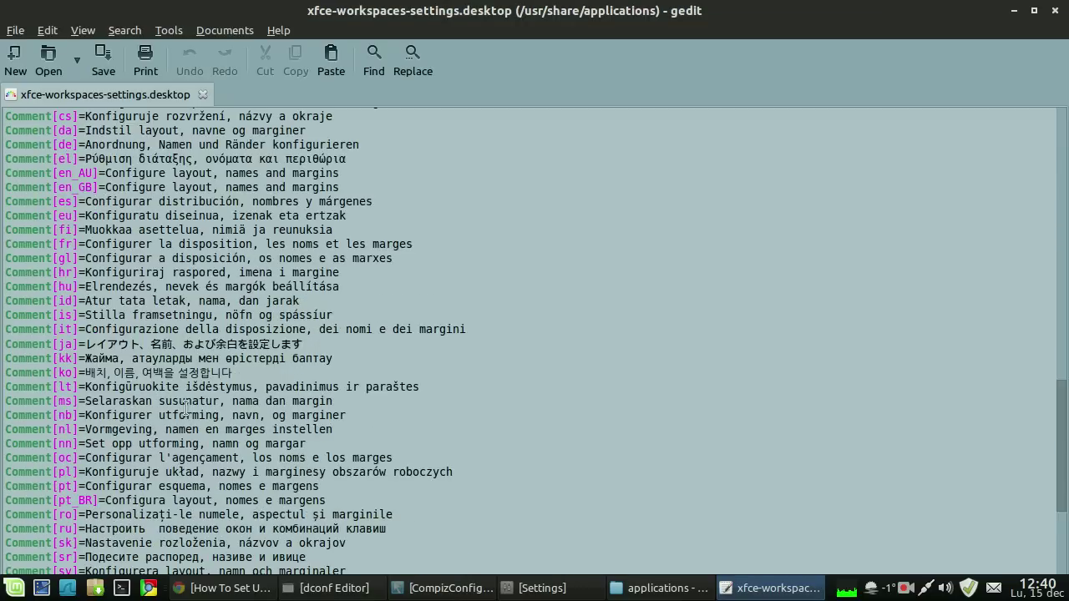
drag(139, 501, 612, 501)
key(Delete)
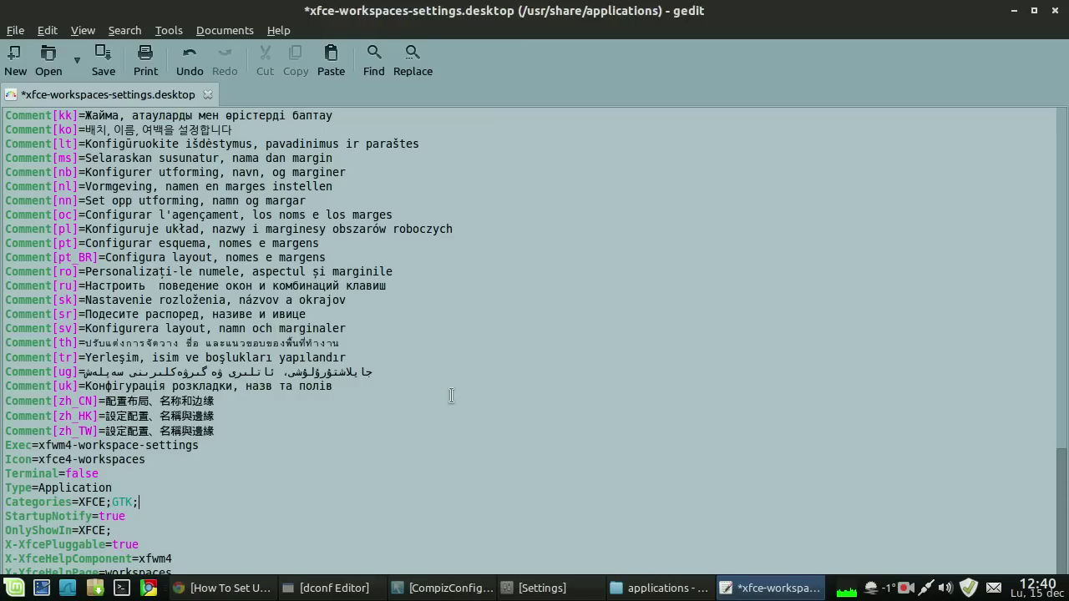
click(104, 57)
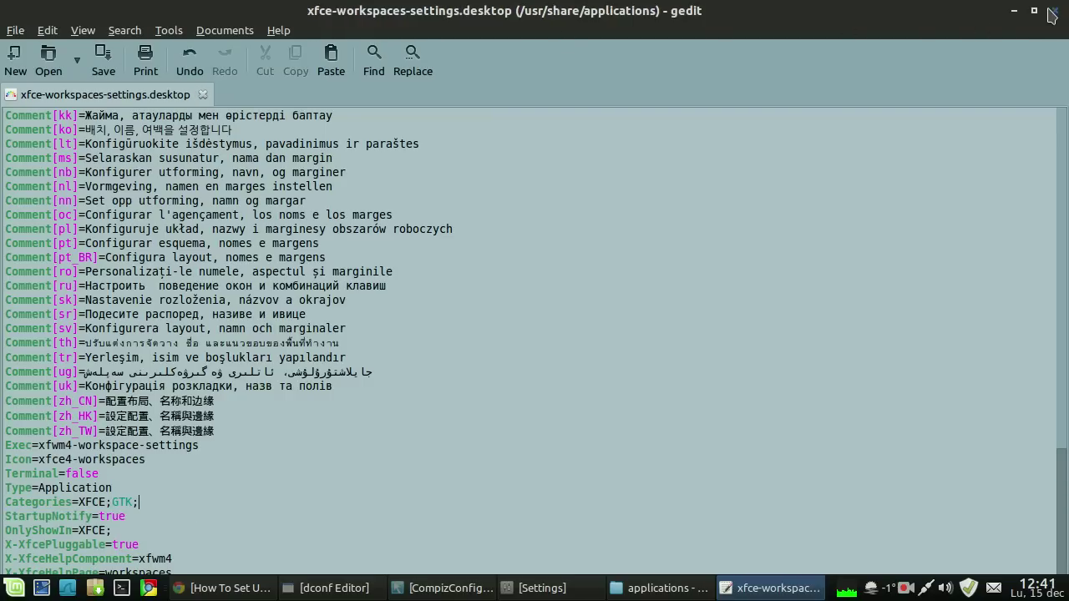
click(1051, 12)
Bring up the Settings window and check which entries the Personal section lists.
click(534, 588)
scroll(527, 289, down, 1)
scroll(680, 266, up, 1)
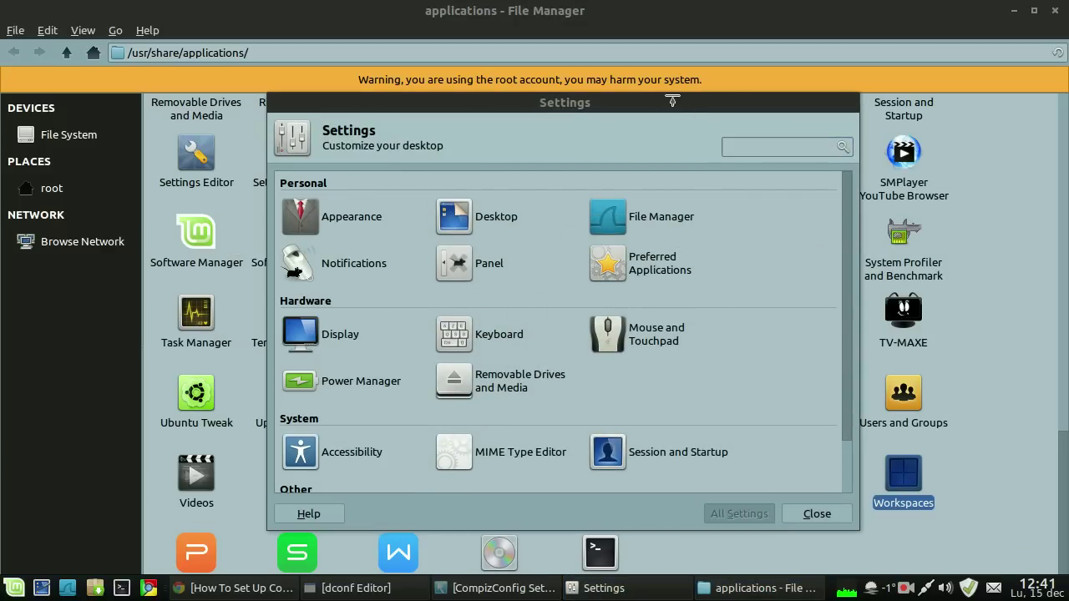
Check the sections of the Settings window for leftover Xfwm entries and minimize the window.
drag(632, 102, 604, 43)
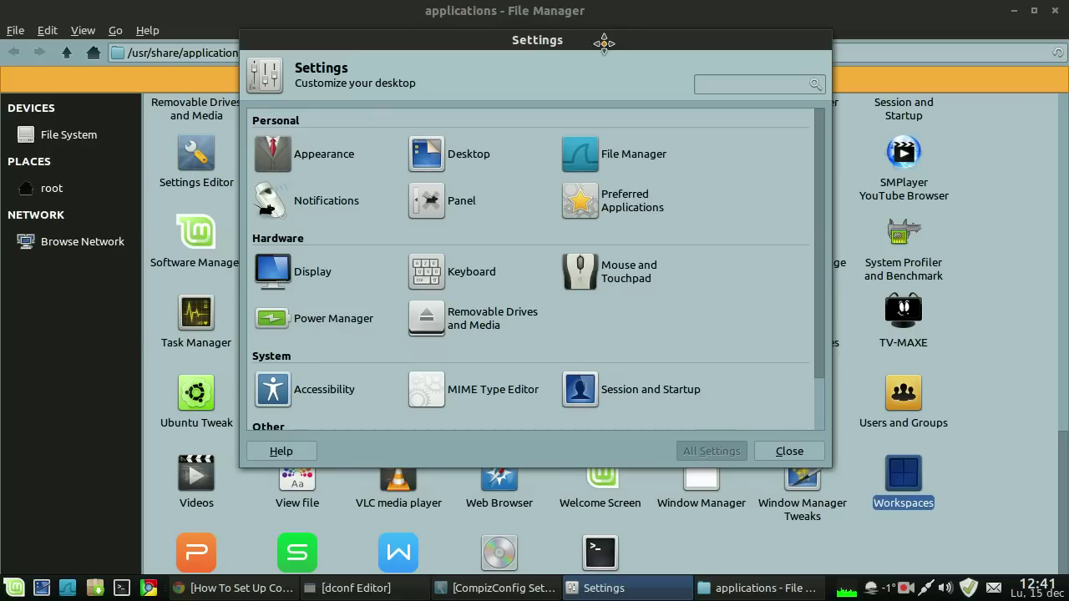
scroll(699, 238, down, 1)
scroll(700, 242, up, 1)
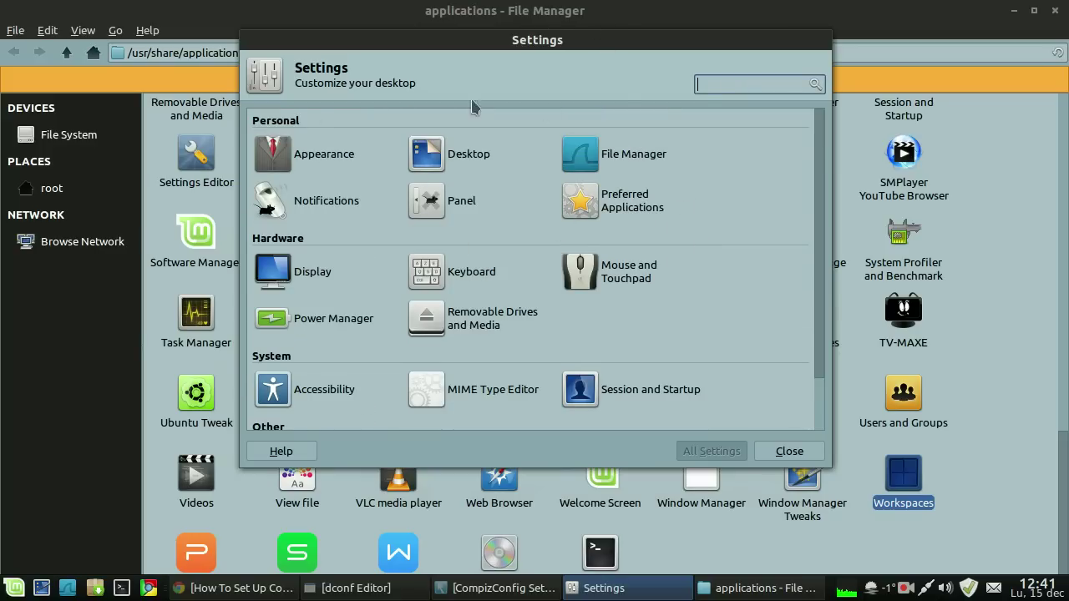
click(605, 588)
Find the CompizConfig Settings Manager launcher in the root applications folder and open it with Text Editor.
scroll(365, 192, up, 2)
scroll(366, 192, up, 2)
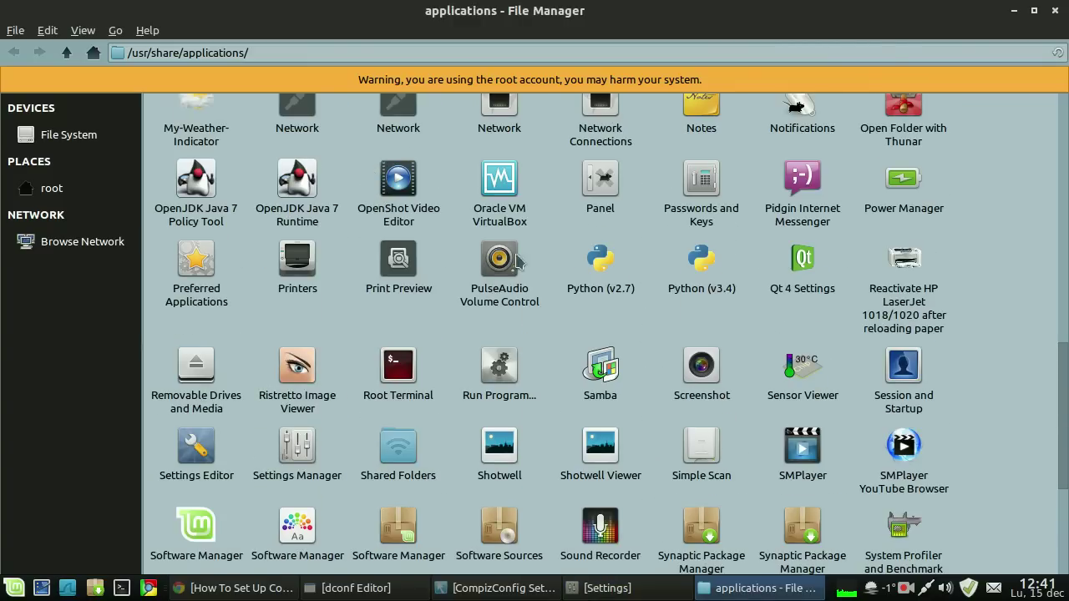
scroll(649, 238, up, 3)
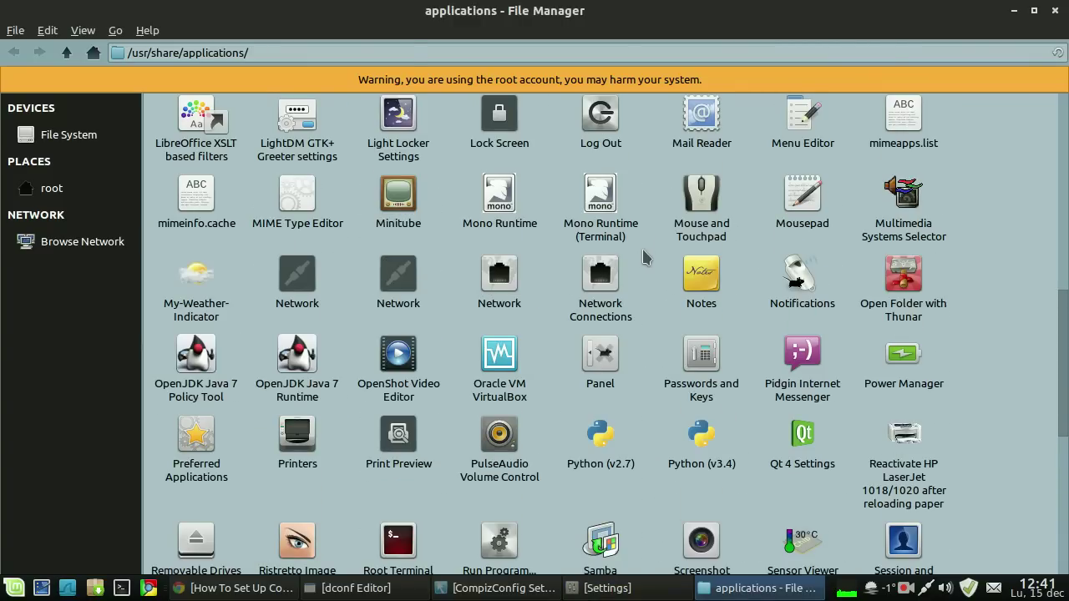
text(com)
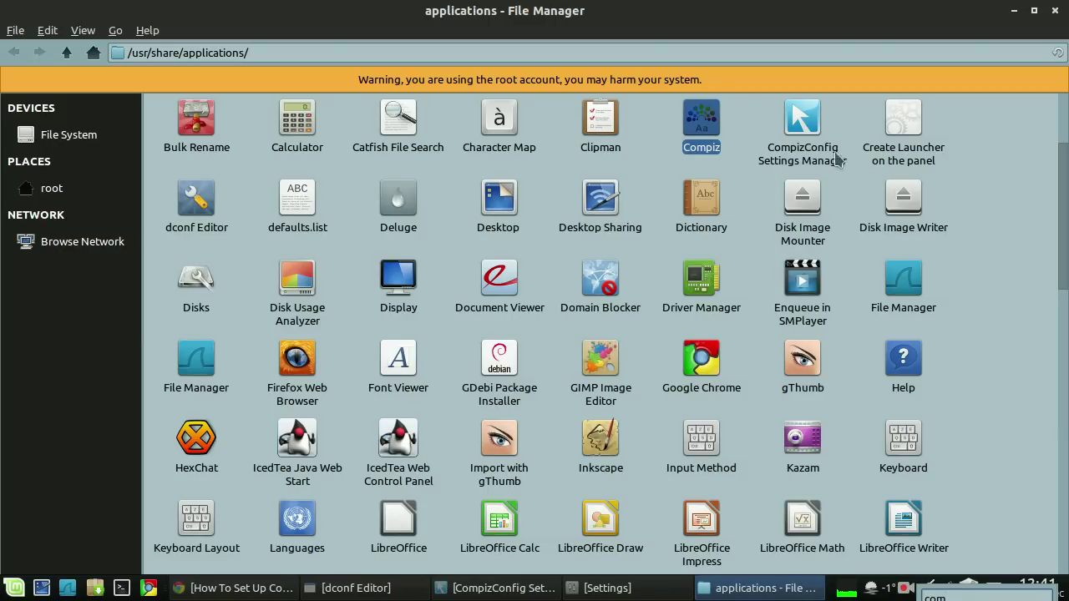
click(815, 127)
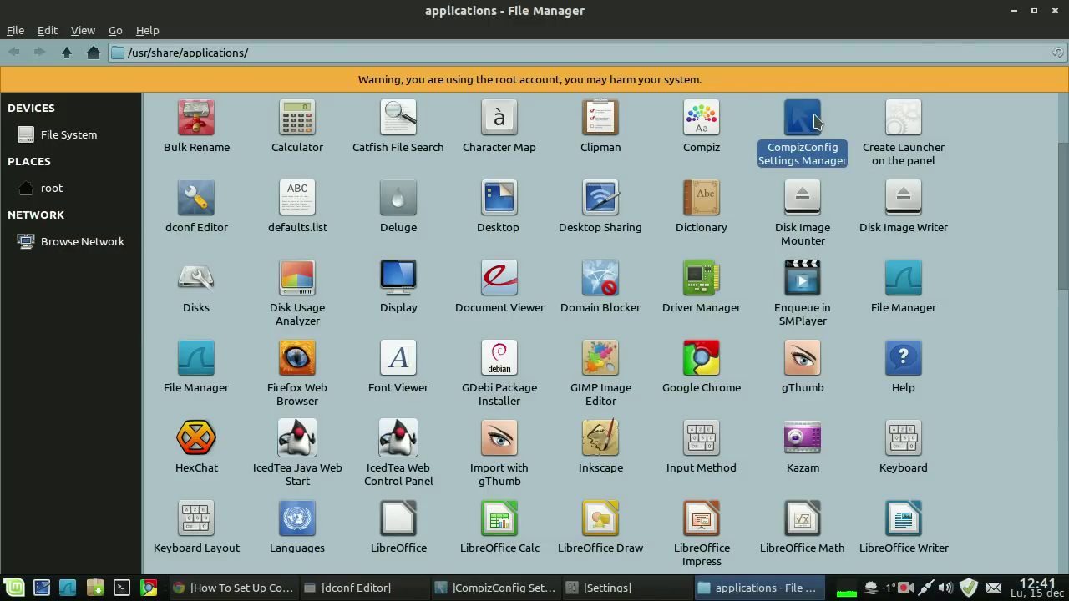
right_click(802, 125)
mouse_move(845, 148)
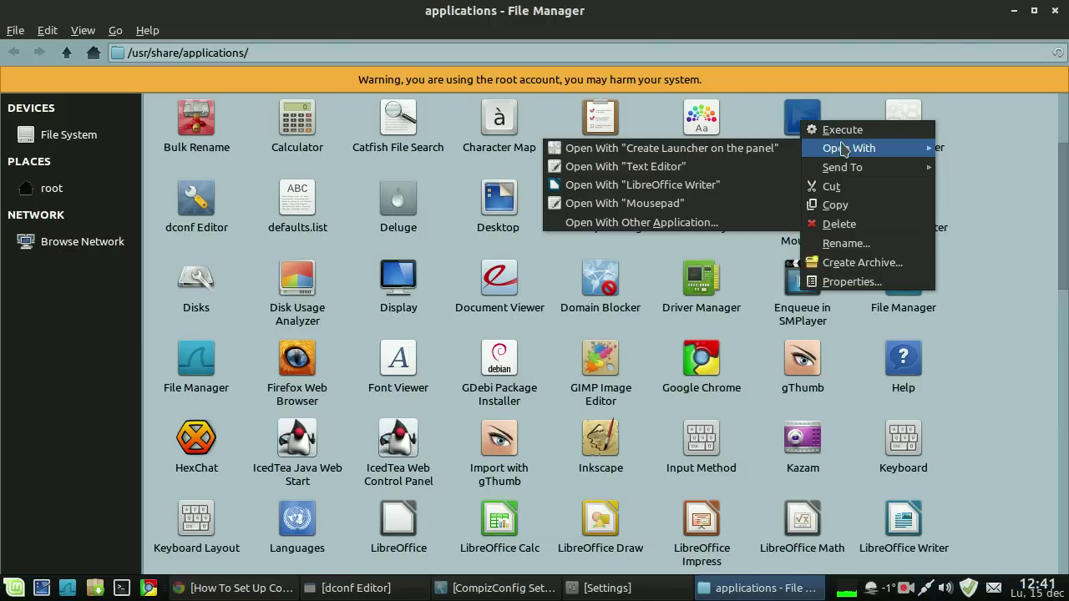
click(650, 170)
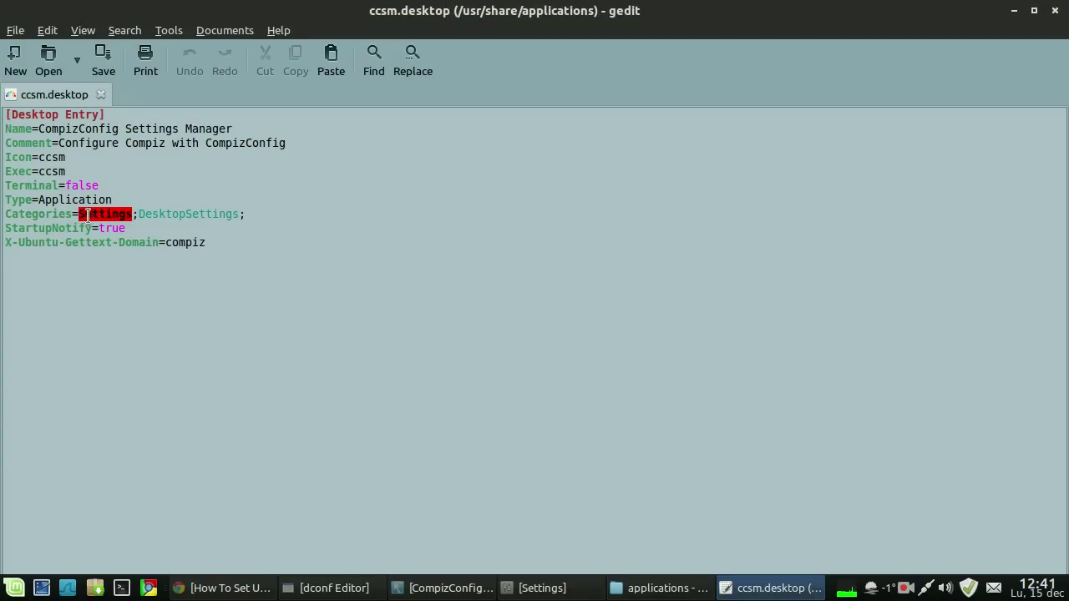
Replace the Categories value in ccsm.desktop with the copied "Settings;DesktopSettings;X-XFCE-SettingsDialog;X-XFCE-PersonalSettings;" and save the file.
drag(80, 214, 247, 211)
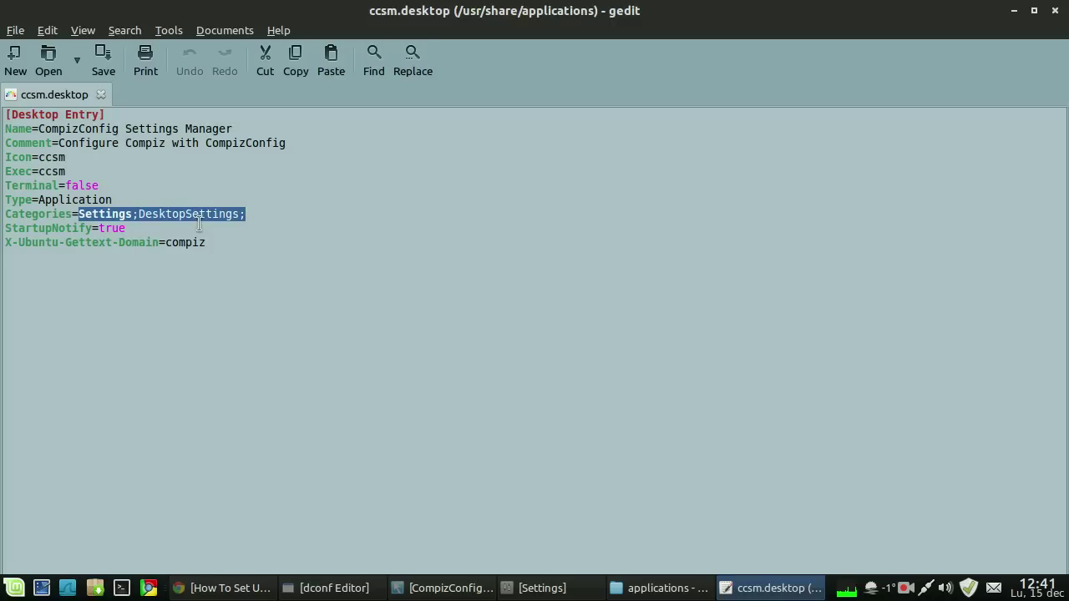
right_click(209, 211)
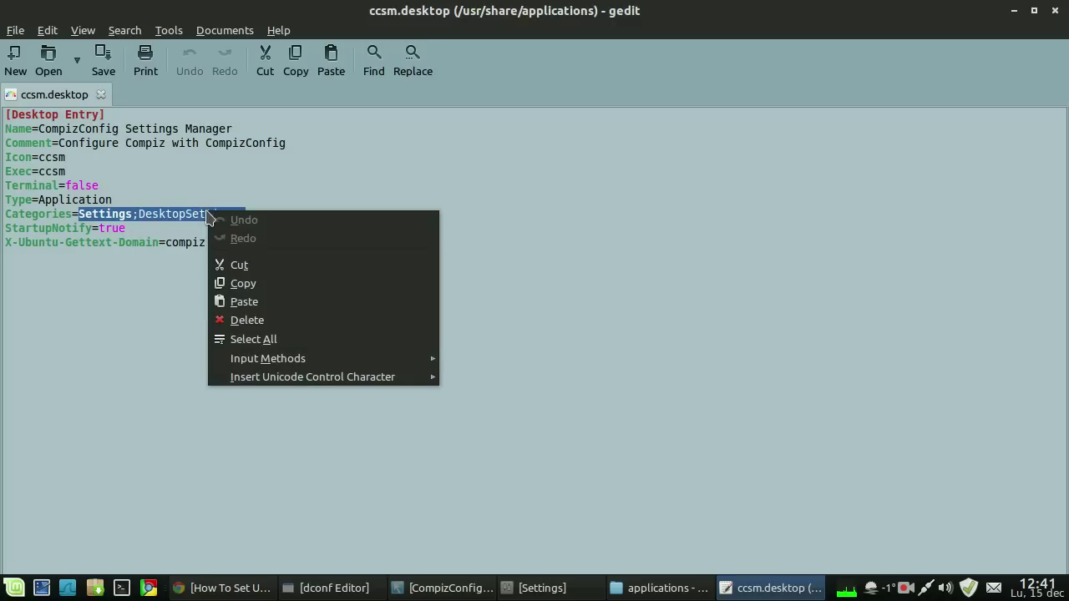
click(258, 299)
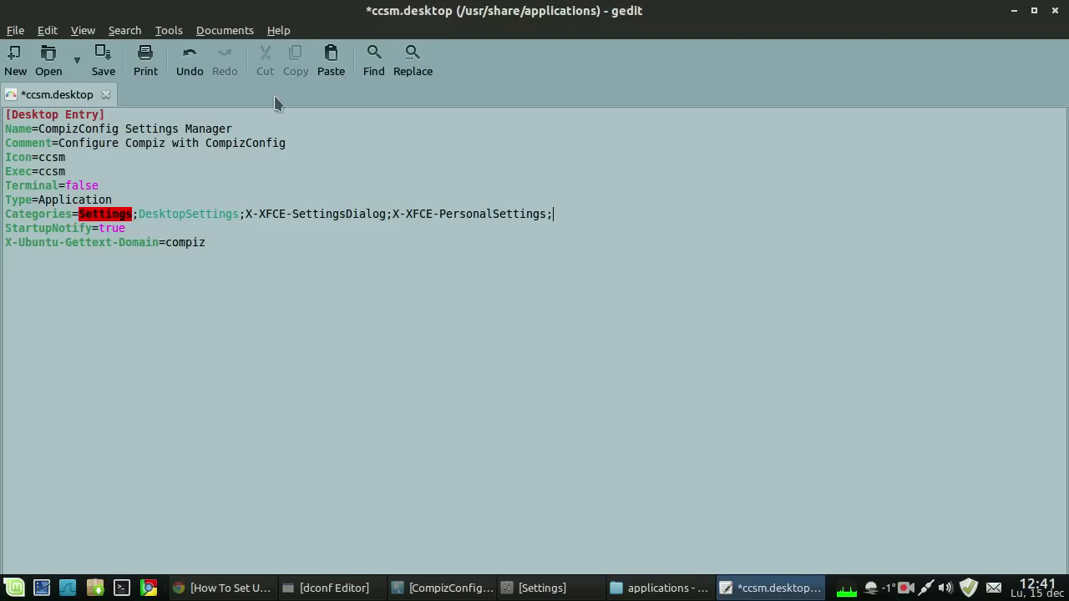
click(102, 60)
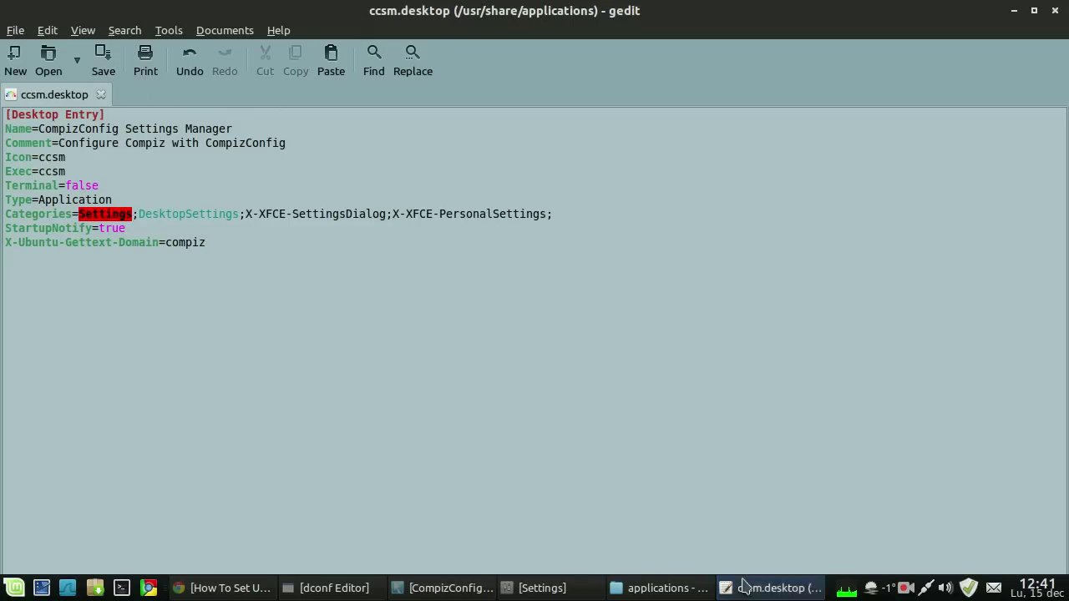
Bring up the Settings window to check its entries, and close the CompizConfig Settings Manager window that is already running.
click(552, 589)
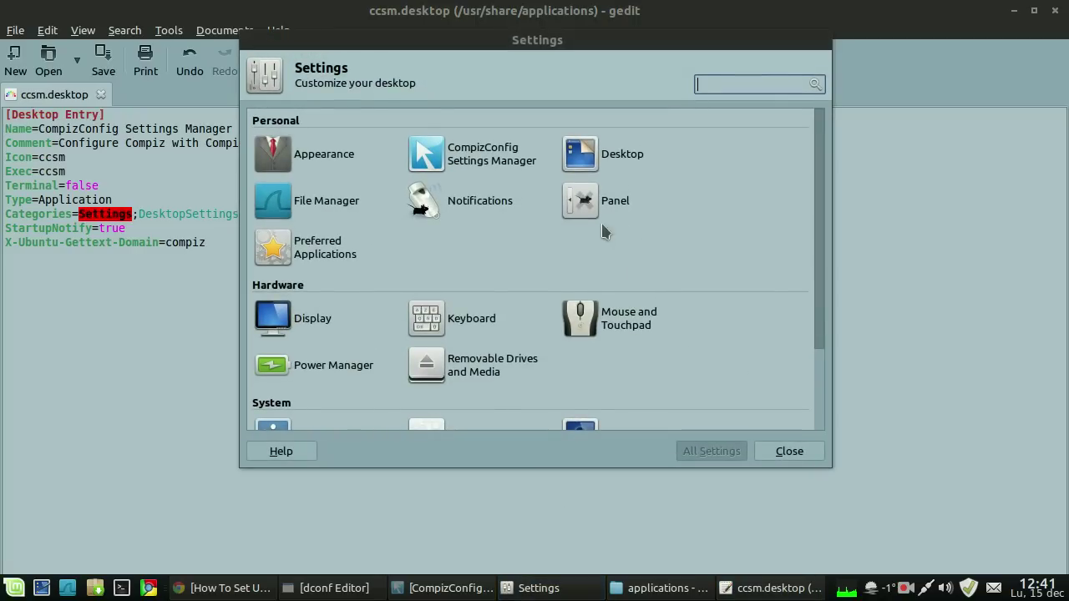
right_click(440, 589)
click(434, 566)
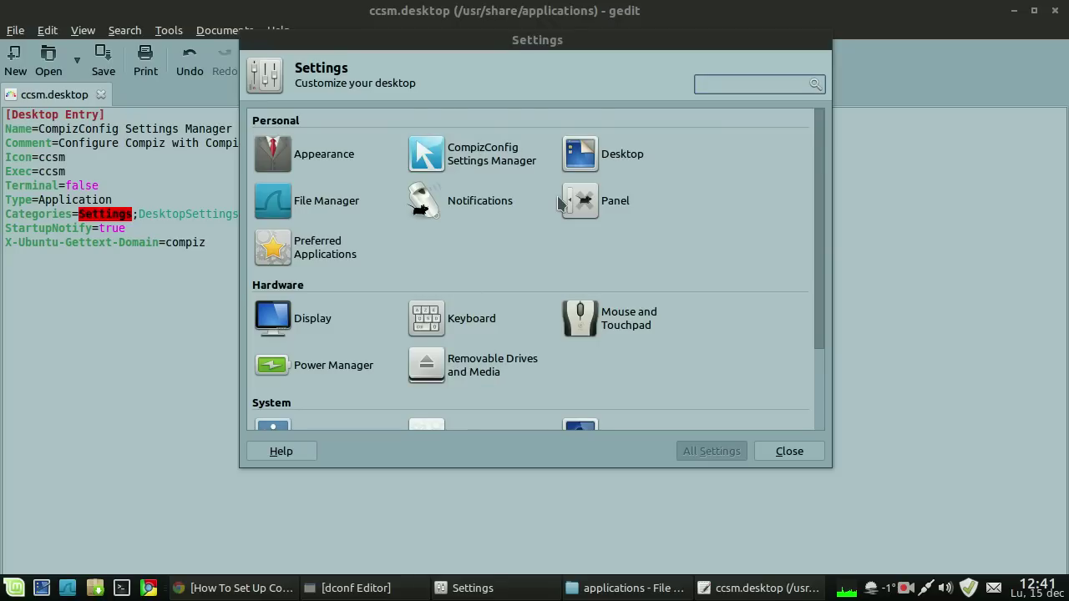
scroll(537, 245, down, 3)
scroll(532, 250, up, 3)
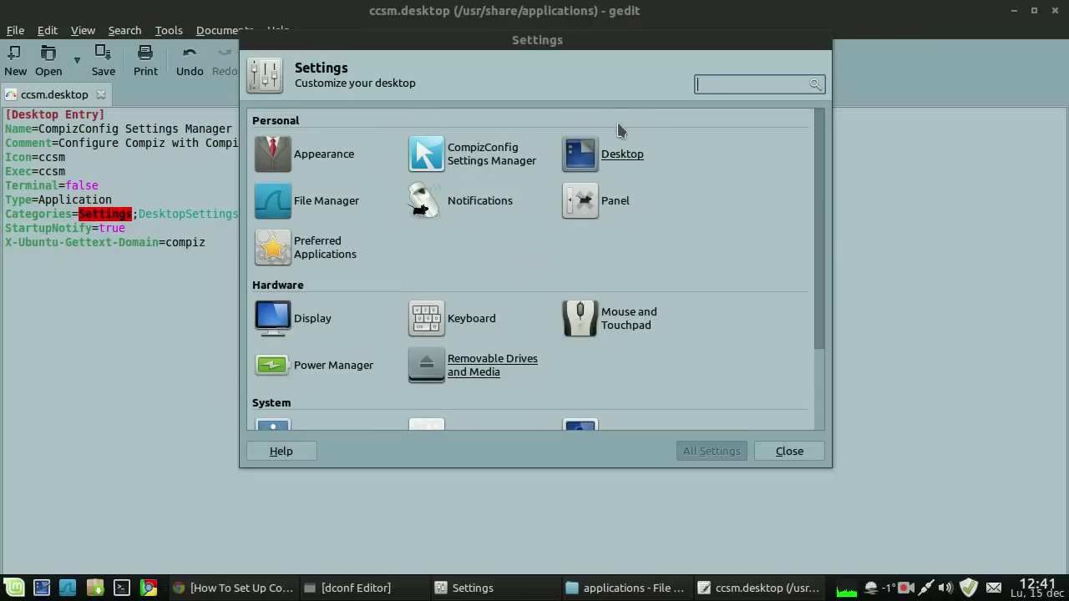
drag(556, 41, 545, 64)
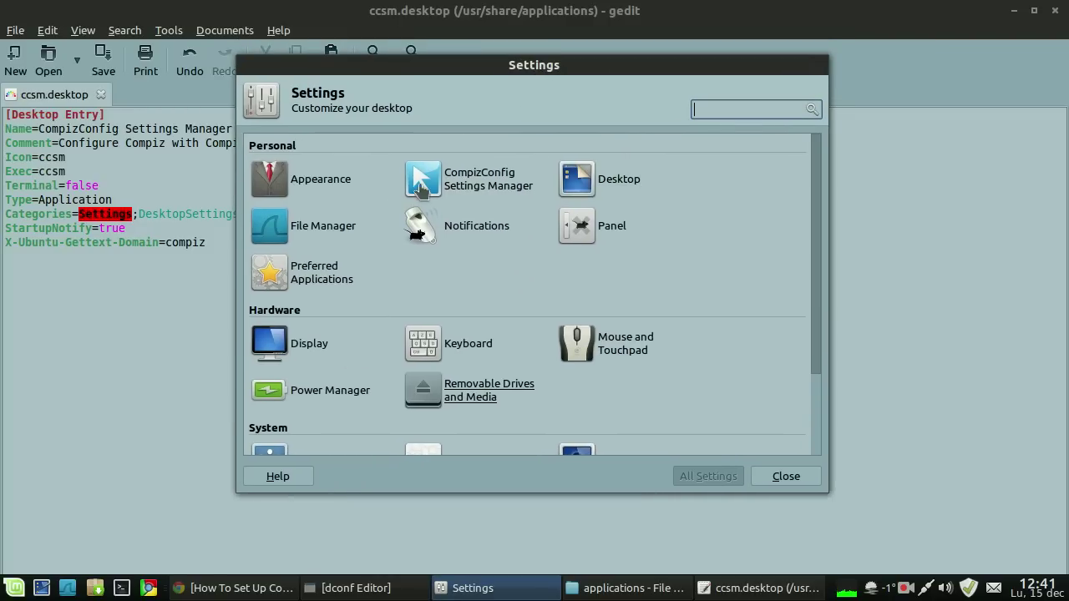
Launch CompizConfig Settings Manager from the Settings window, look through its plugins, and close both windows.
click(472, 185)
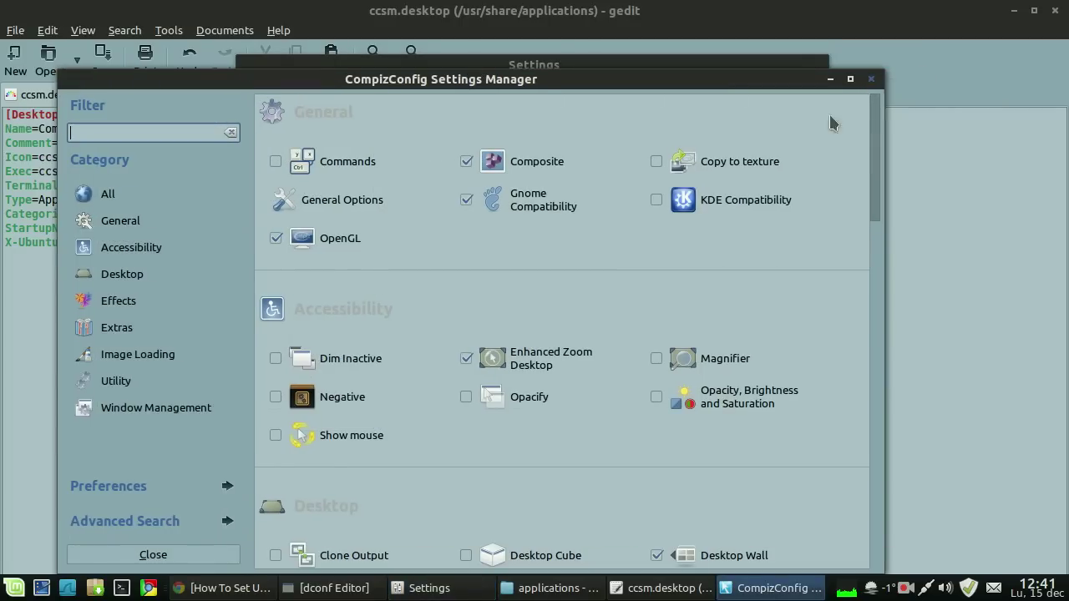
scroll(816, 191, down, 15)
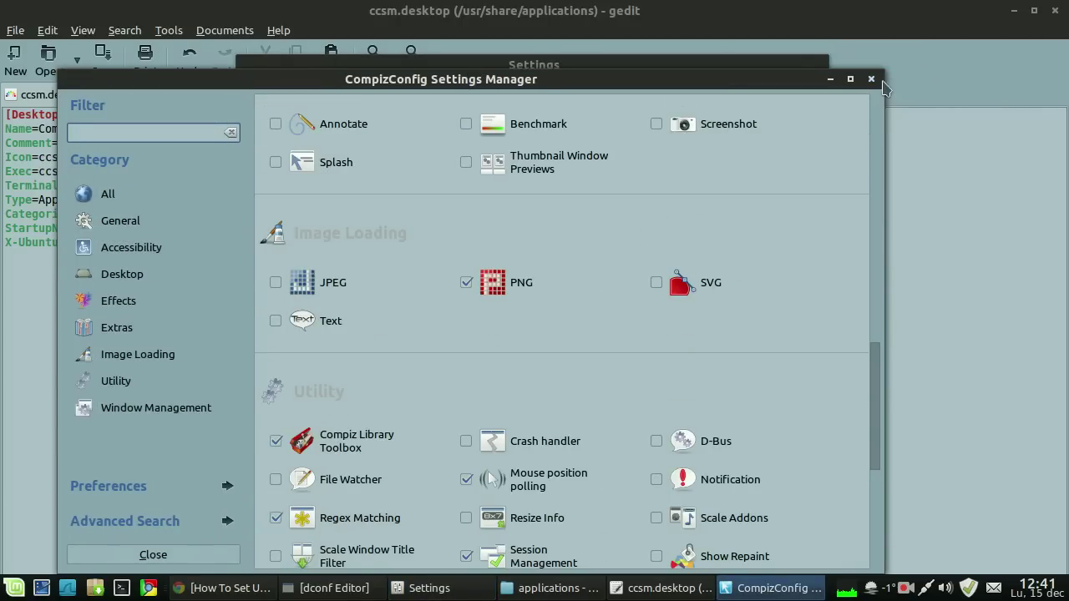
click(871, 79)
click(785, 476)
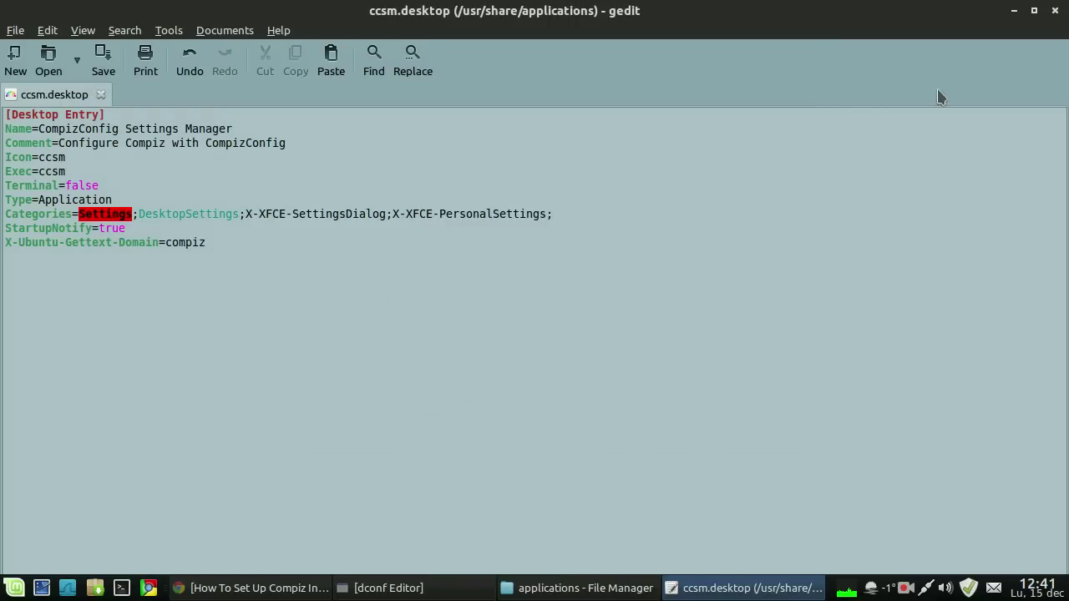
Close the remaining gedit, root file manager and dconf Editor windows.
click(1057, 11)
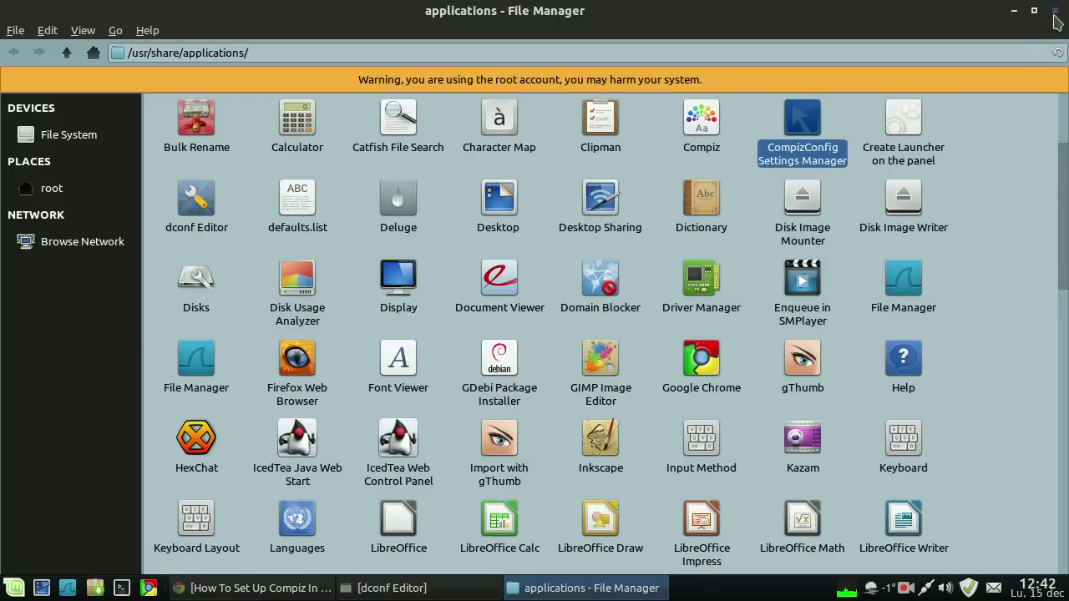
click(1058, 11)
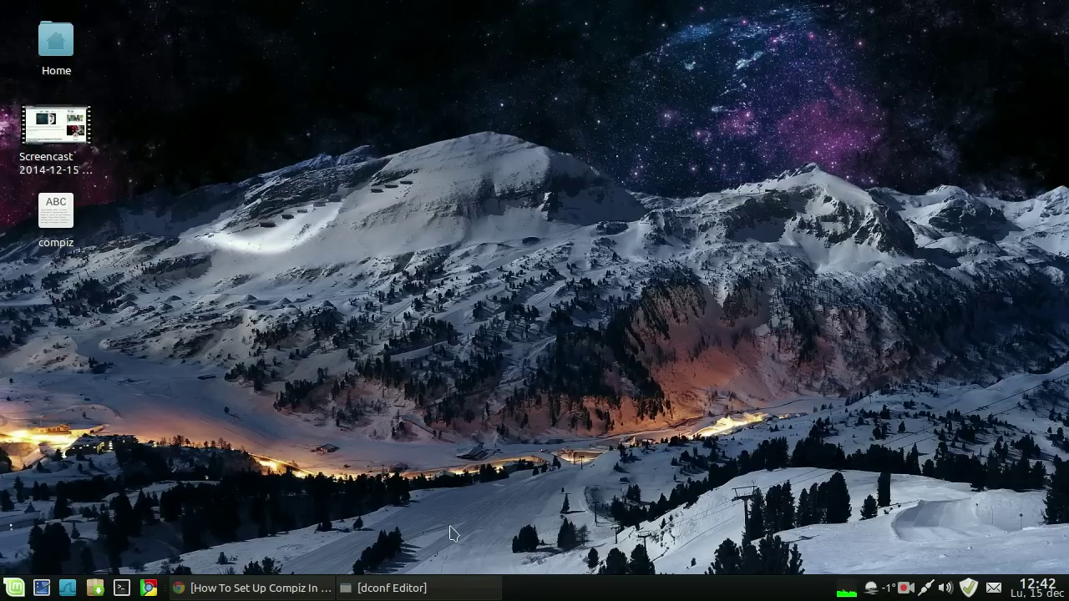
click(392, 588)
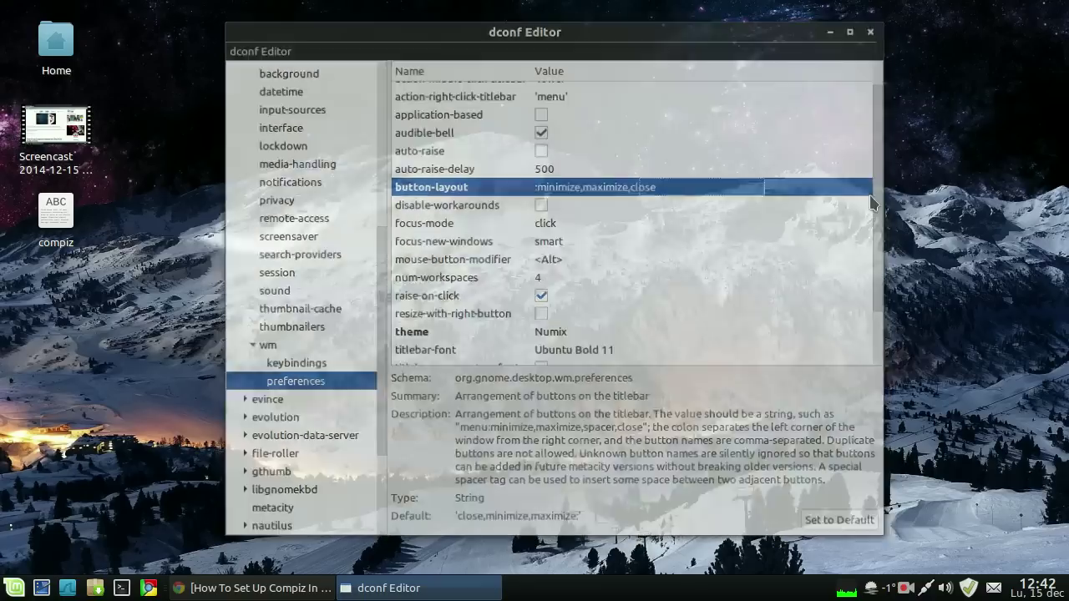
click(870, 32)
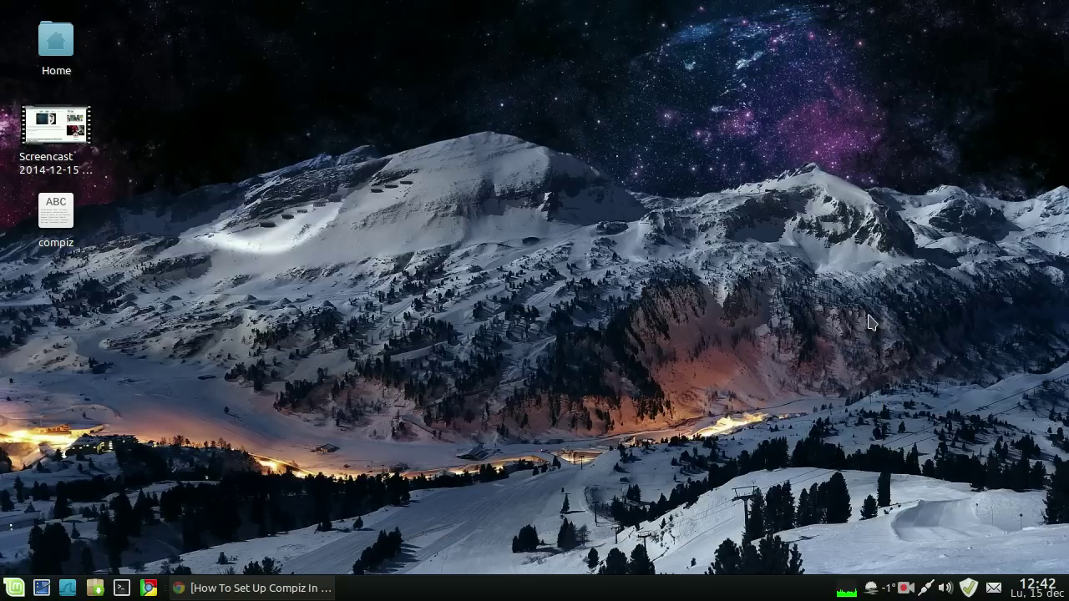
click(904, 588)
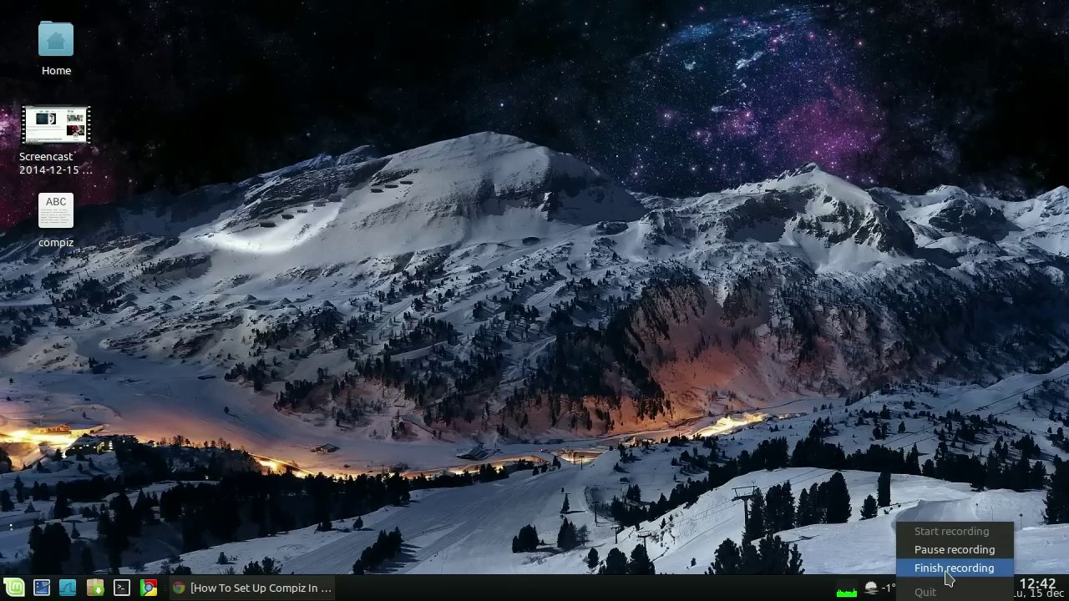